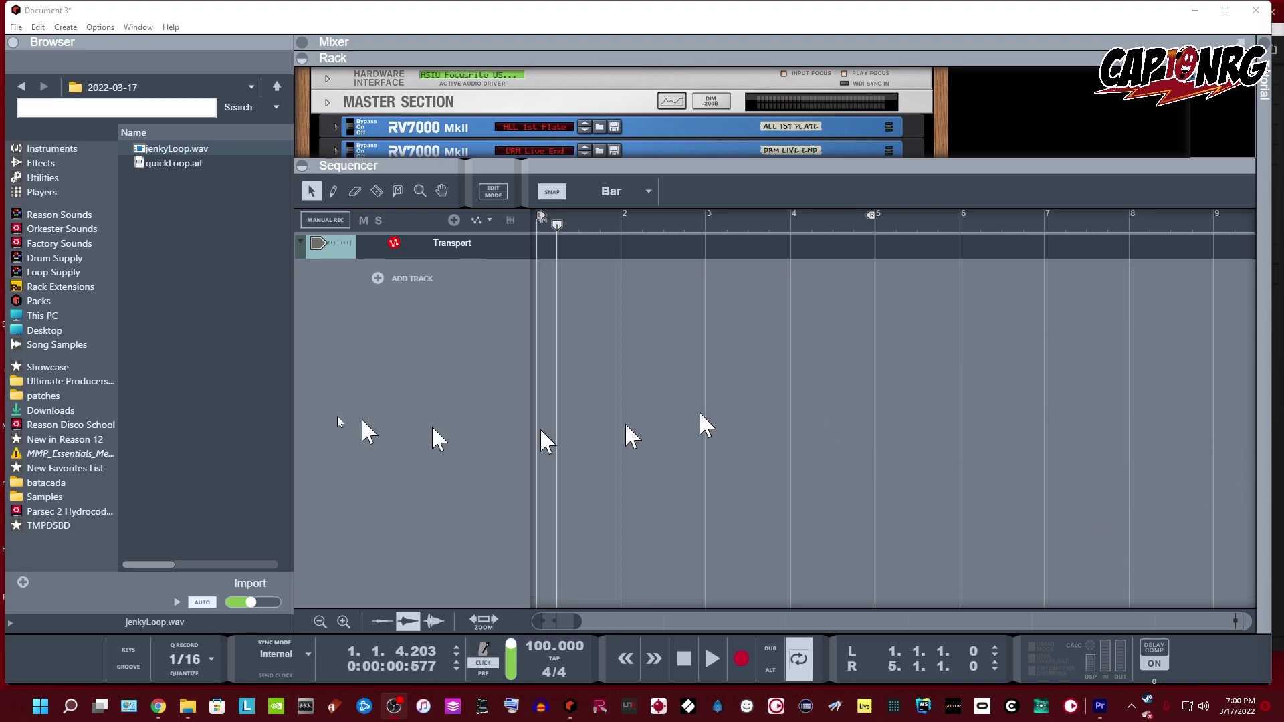
Add jenkyLoop.wav from the browser to the sequencer as a new audio track with its clip starting at bar 3
click(185, 154)
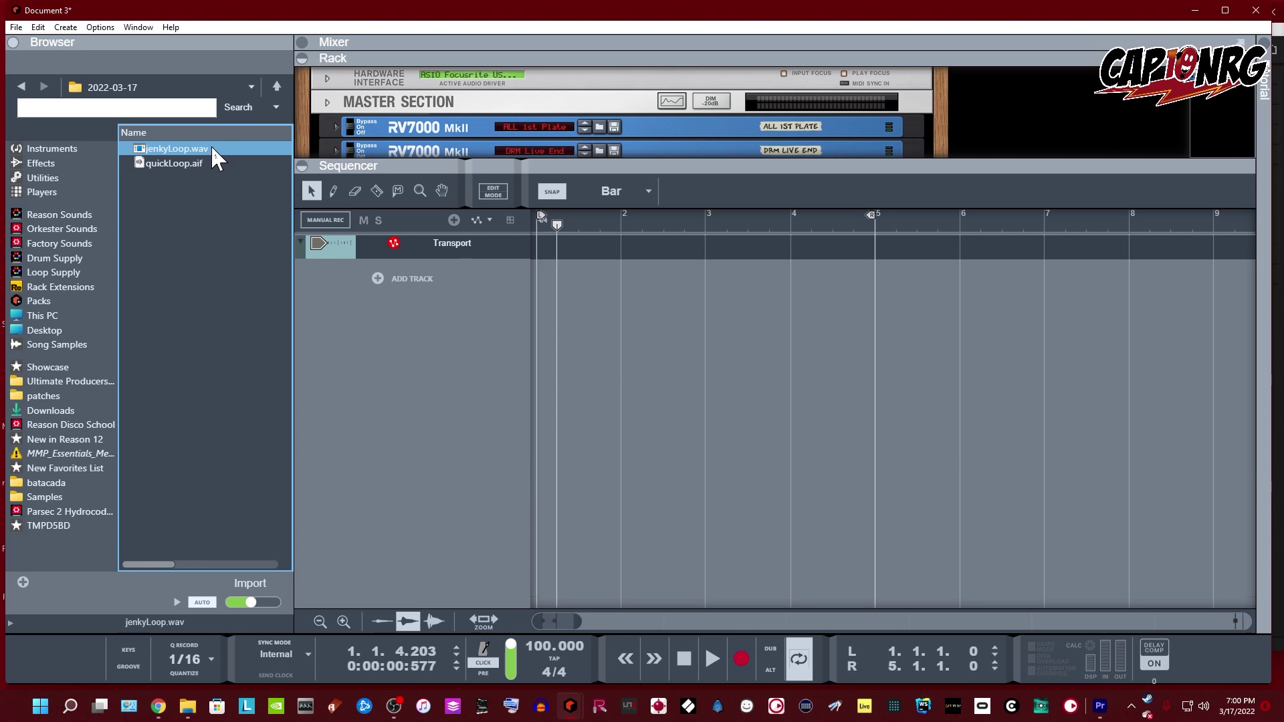
drag(207, 149, 682, 284)
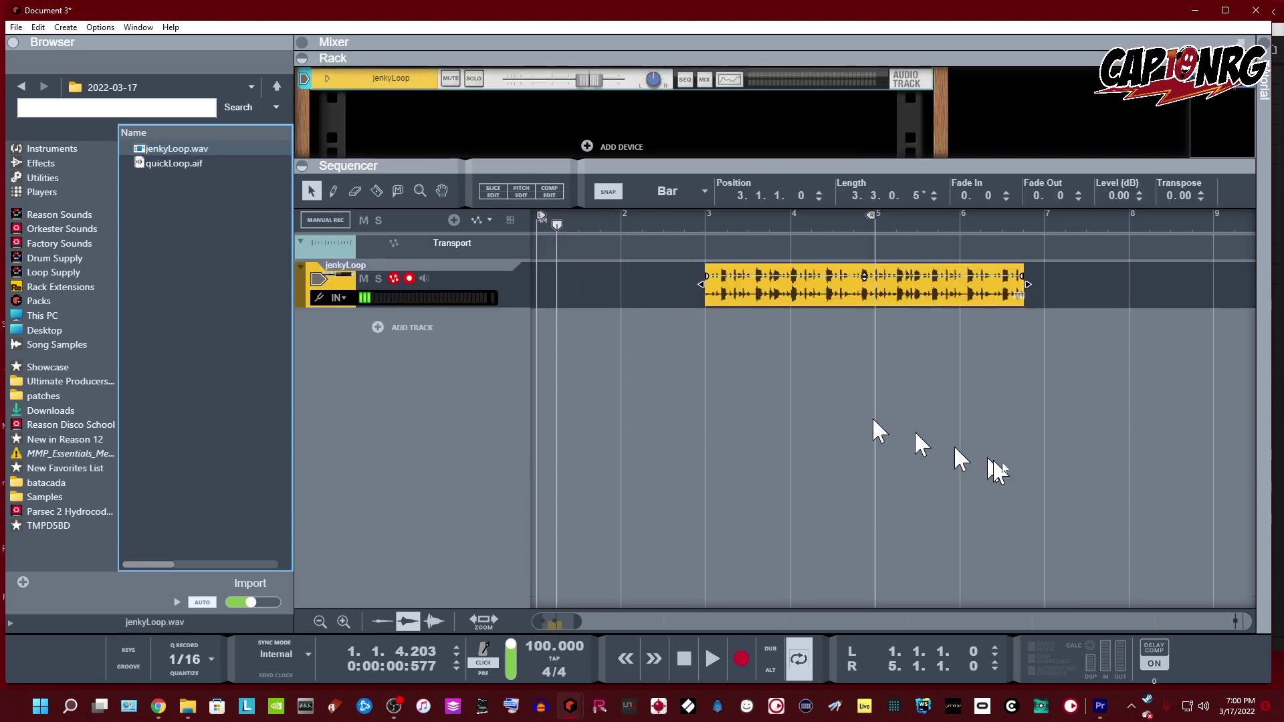
click(1100, 400)
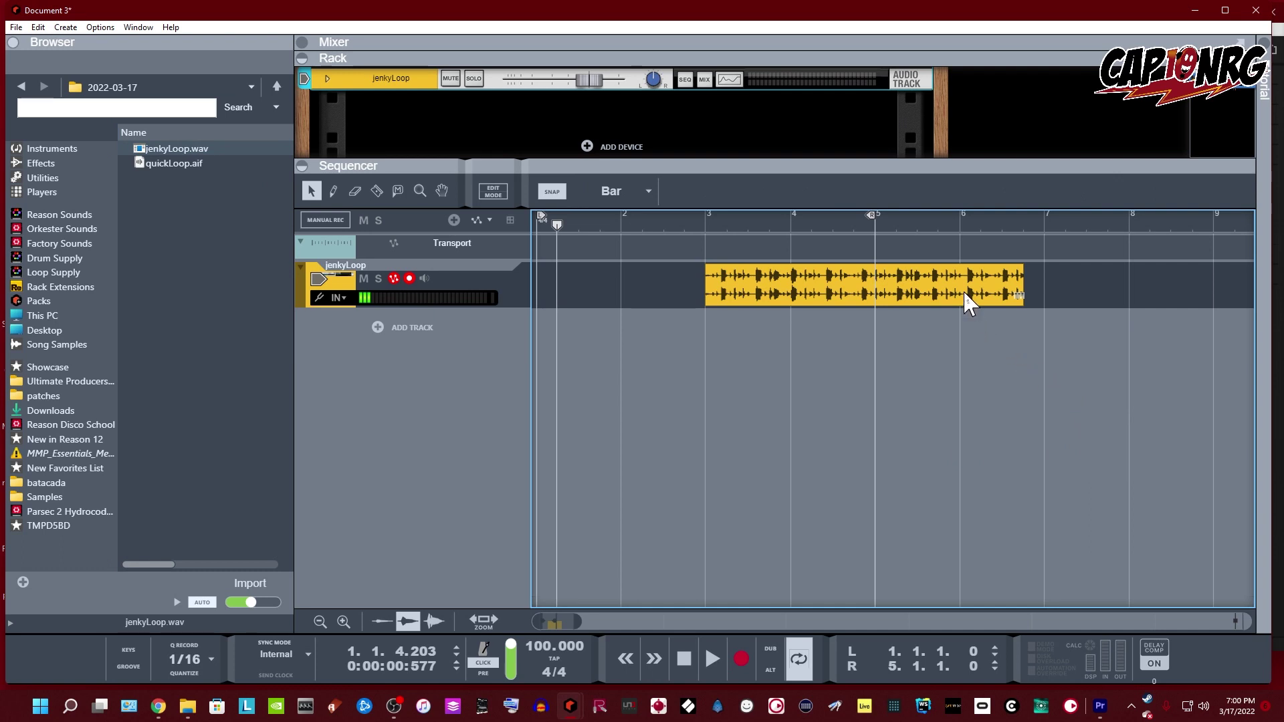
drag(967, 304, 756, 320)
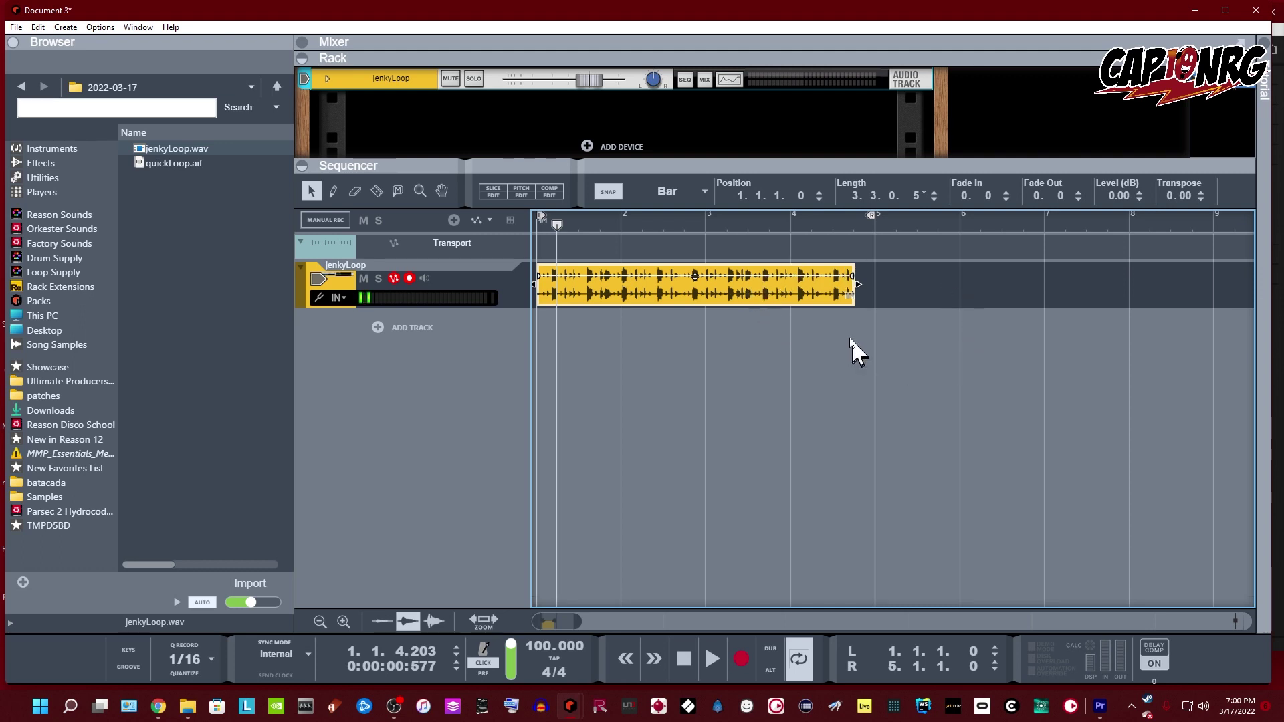
drag(748, 295, 860, 279)
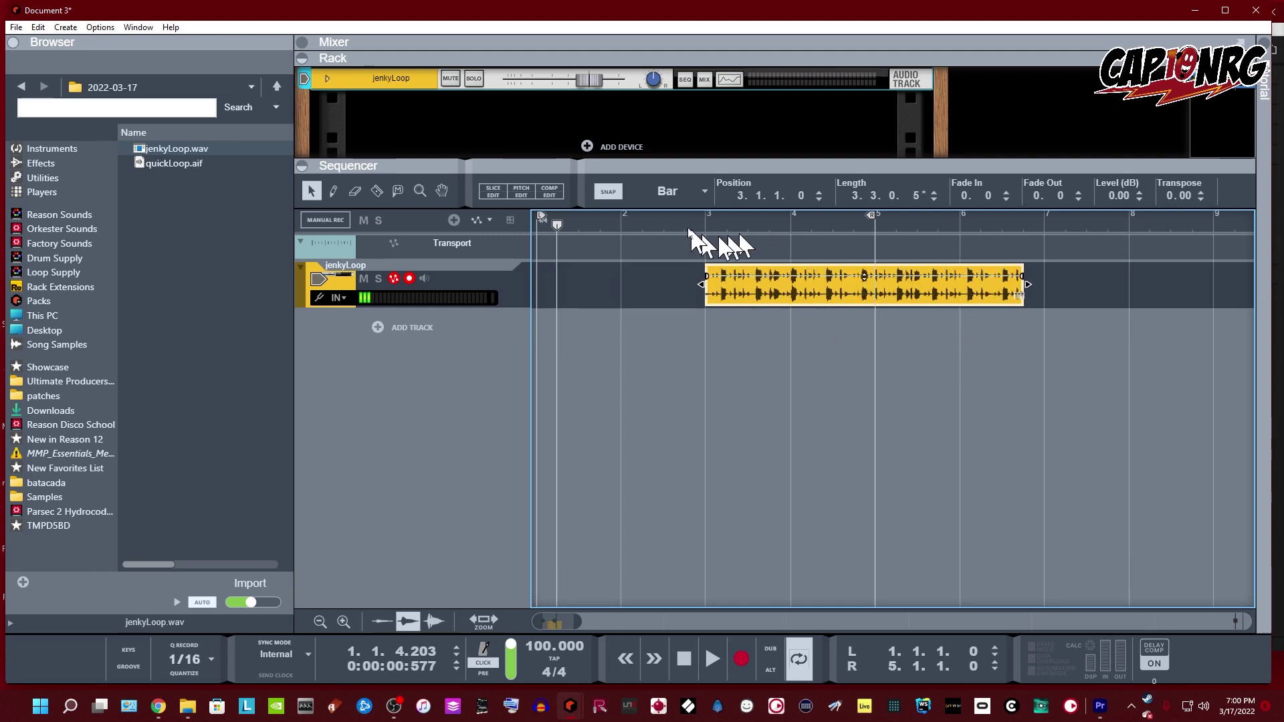
Play the jenkyLoop clip from bar 3 to hear the loop, and stop playback near its end
click(689, 226)
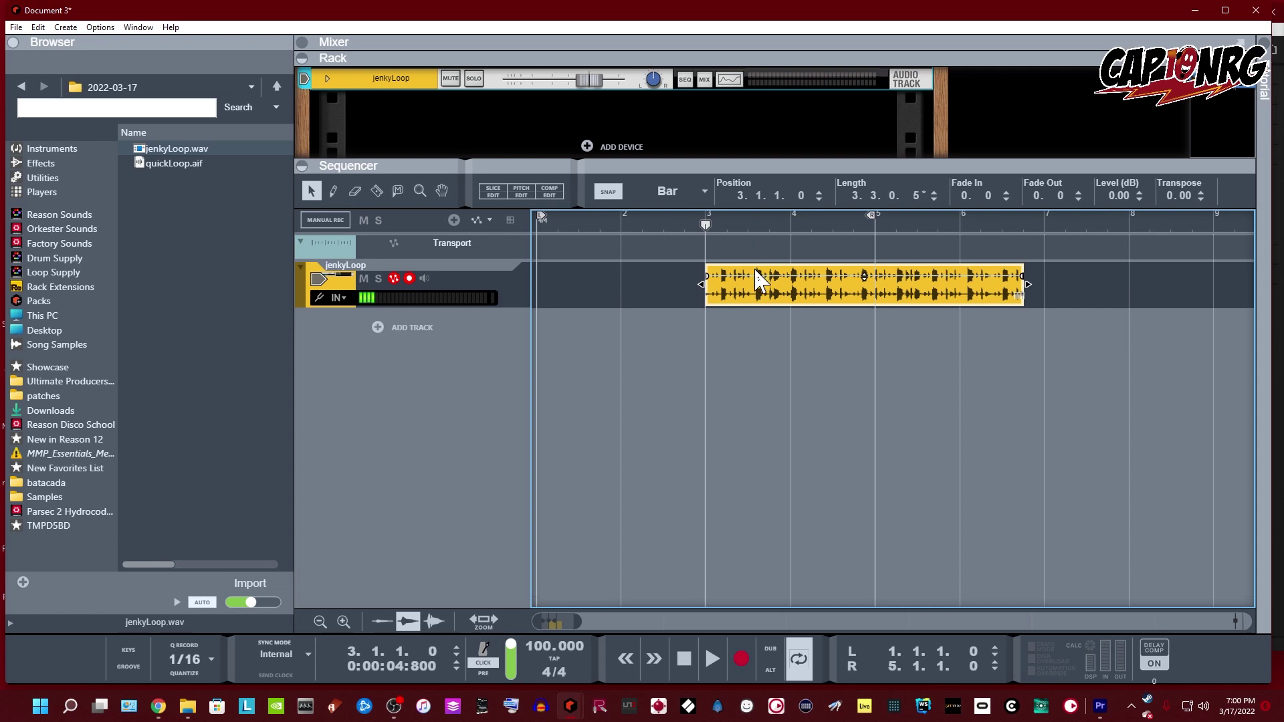
key(space)
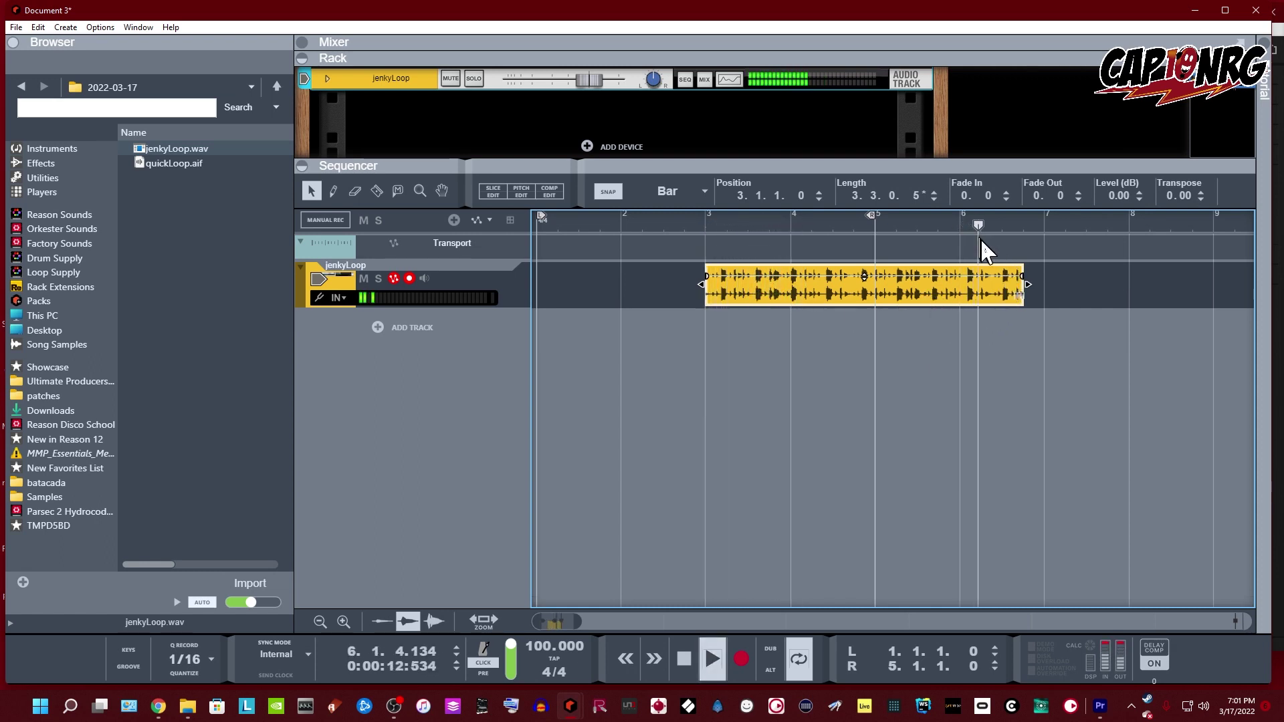
key(space)
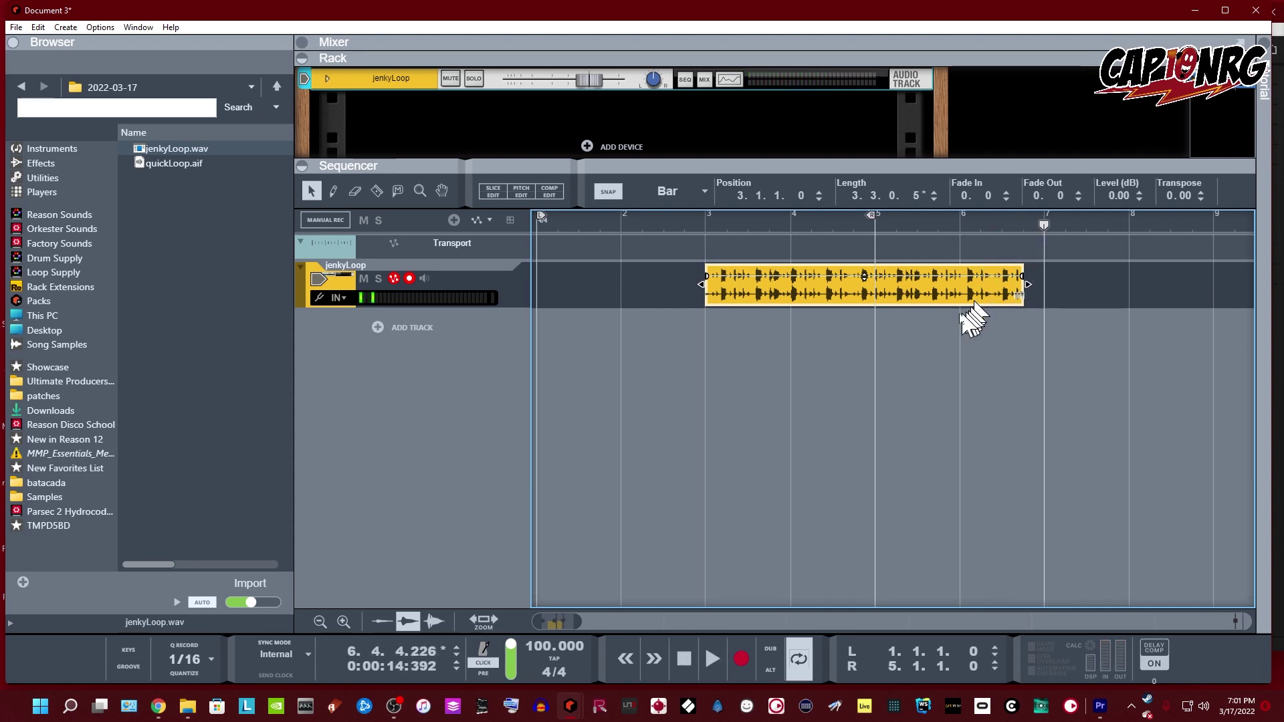
Disable stretch on the jenkyLoop clip and enable it again
right_click(904, 270)
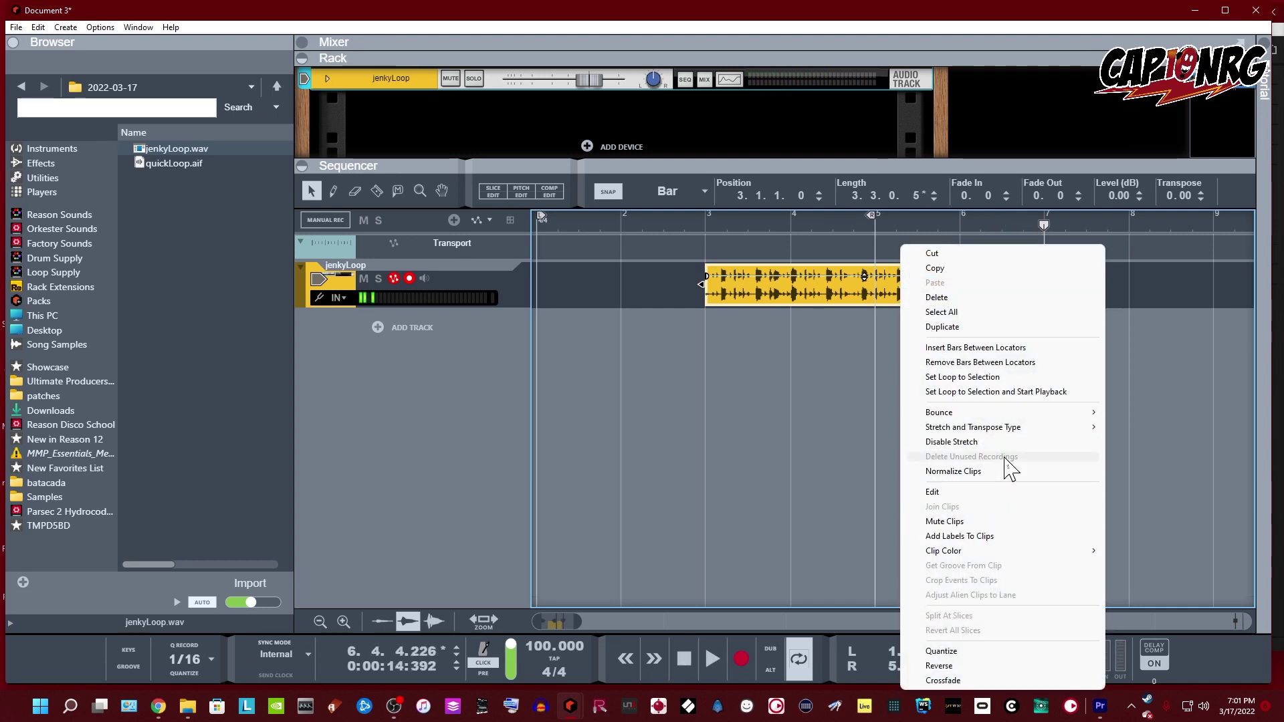
click(1003, 443)
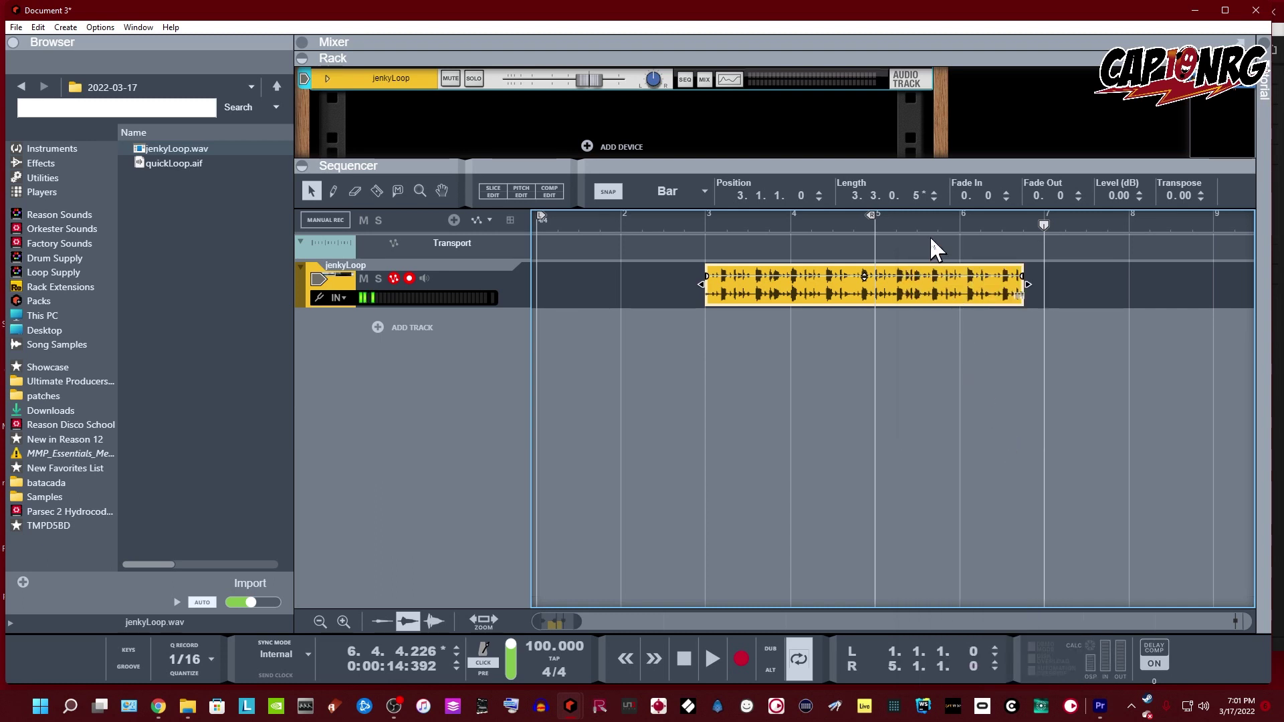
right_click(829, 287)
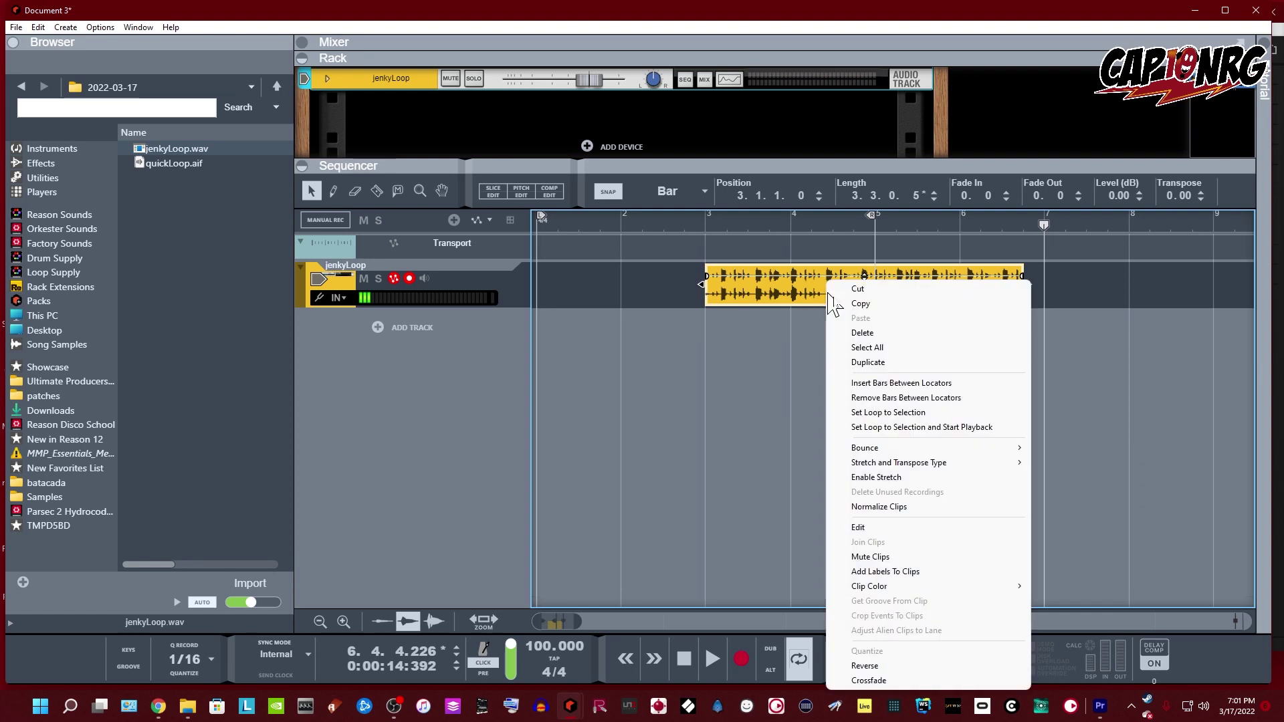
click(888, 477)
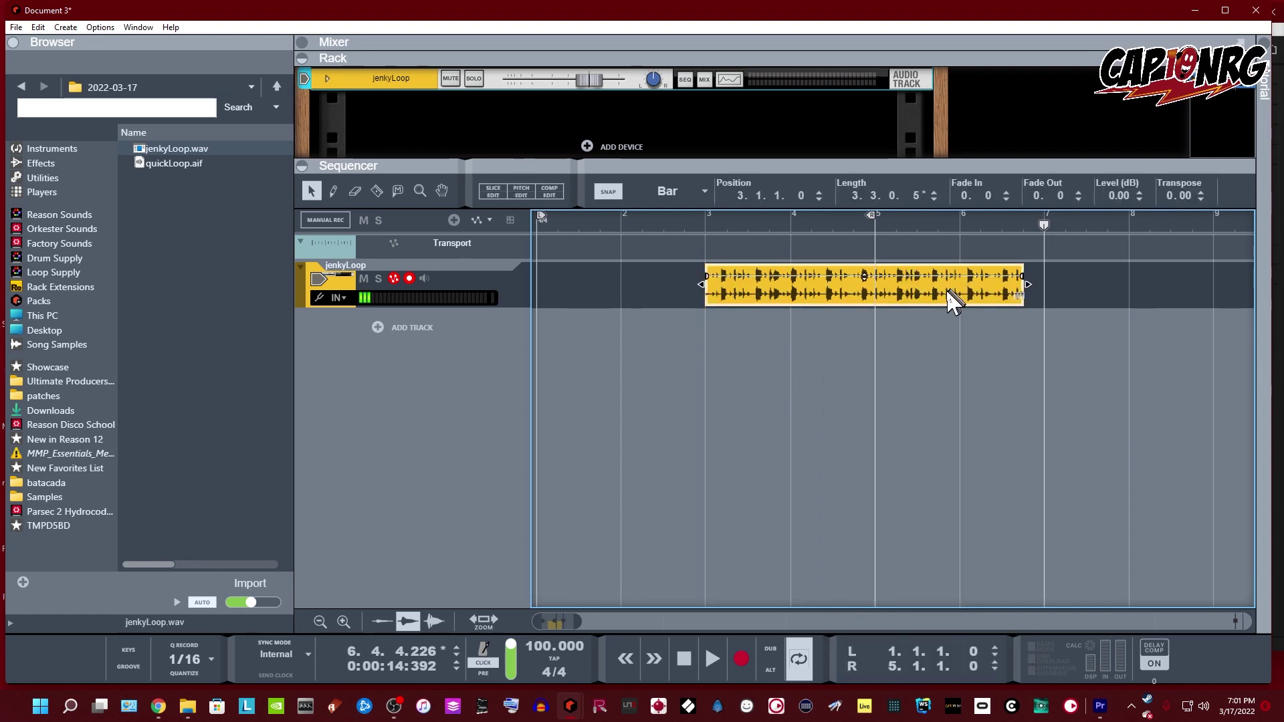
Move the jenkyLoop clip so that it starts at bar 1
drag(975, 294, 774, 304)
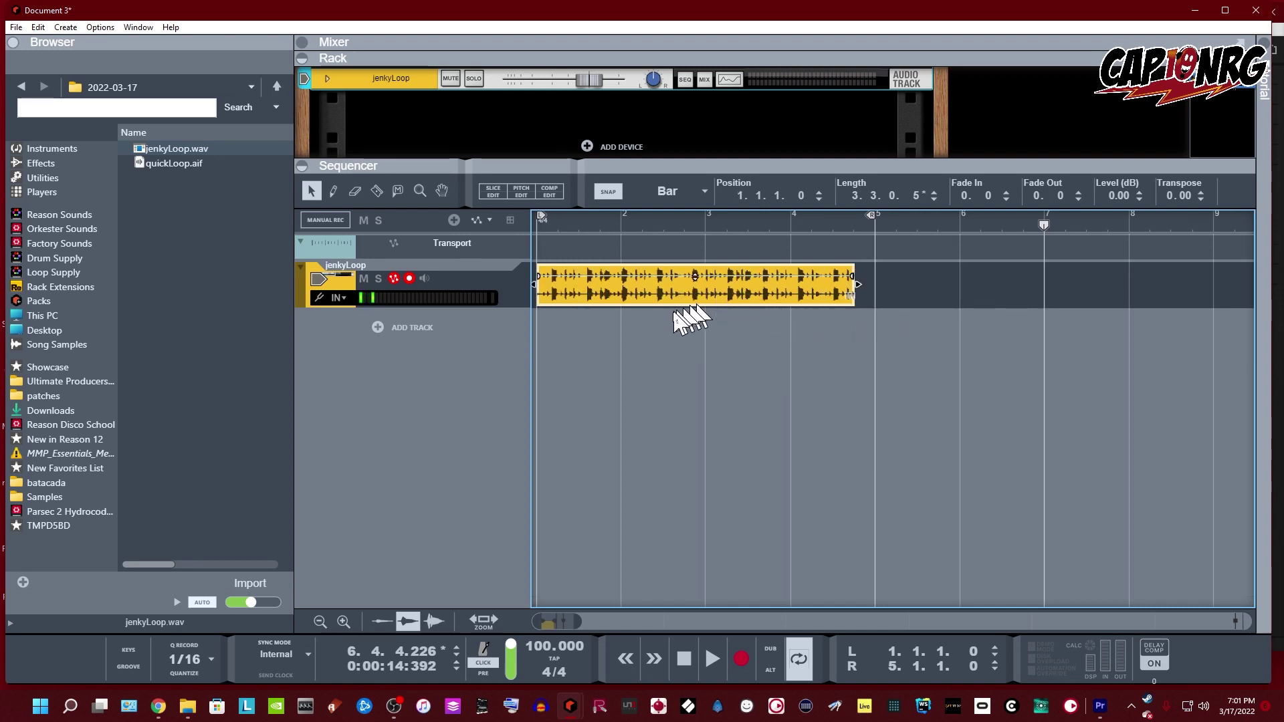
drag(689, 301, 775, 304)
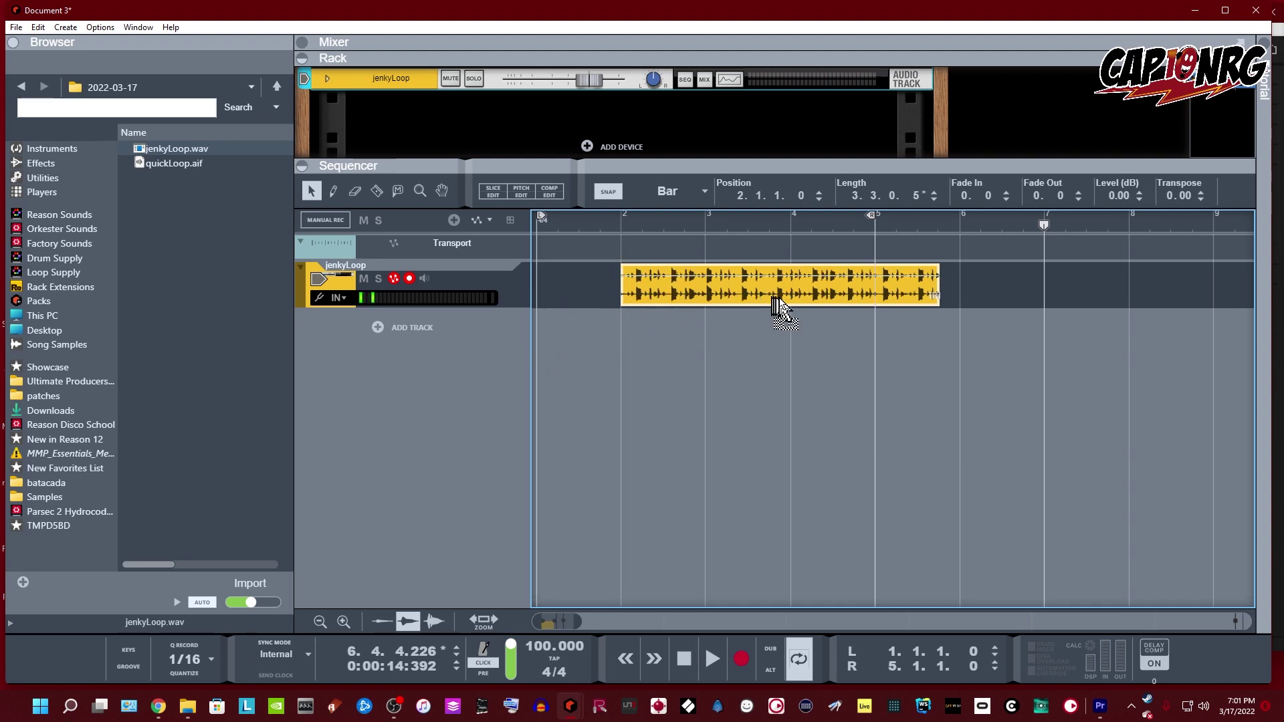
click(610, 191)
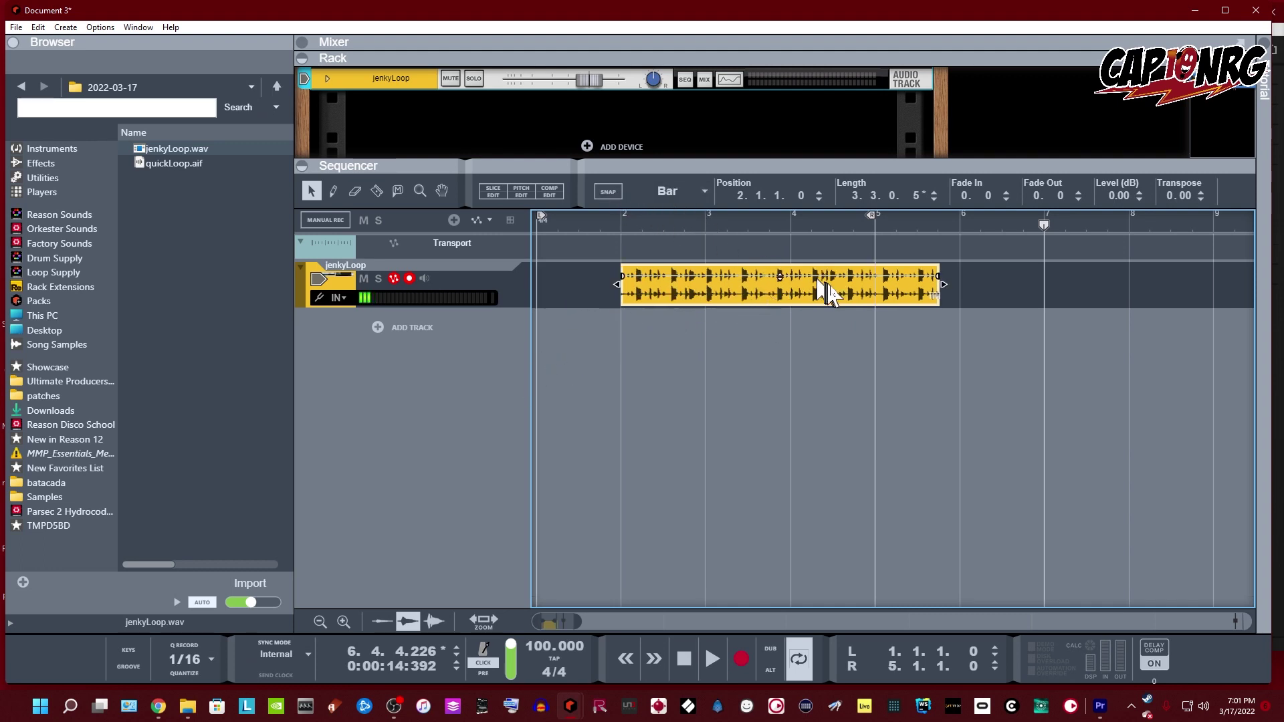
drag(832, 302, 747, 307)
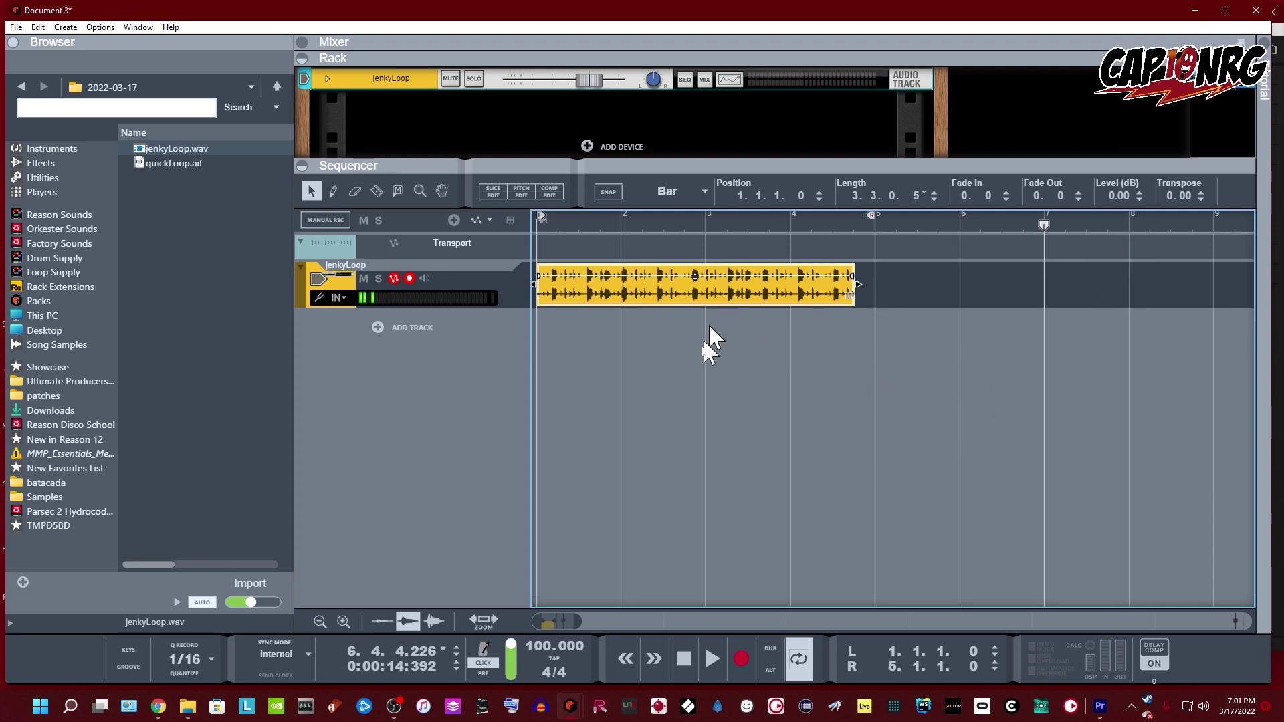
Play the loop from the start of the song to check its timing, and stop playback
key(space)
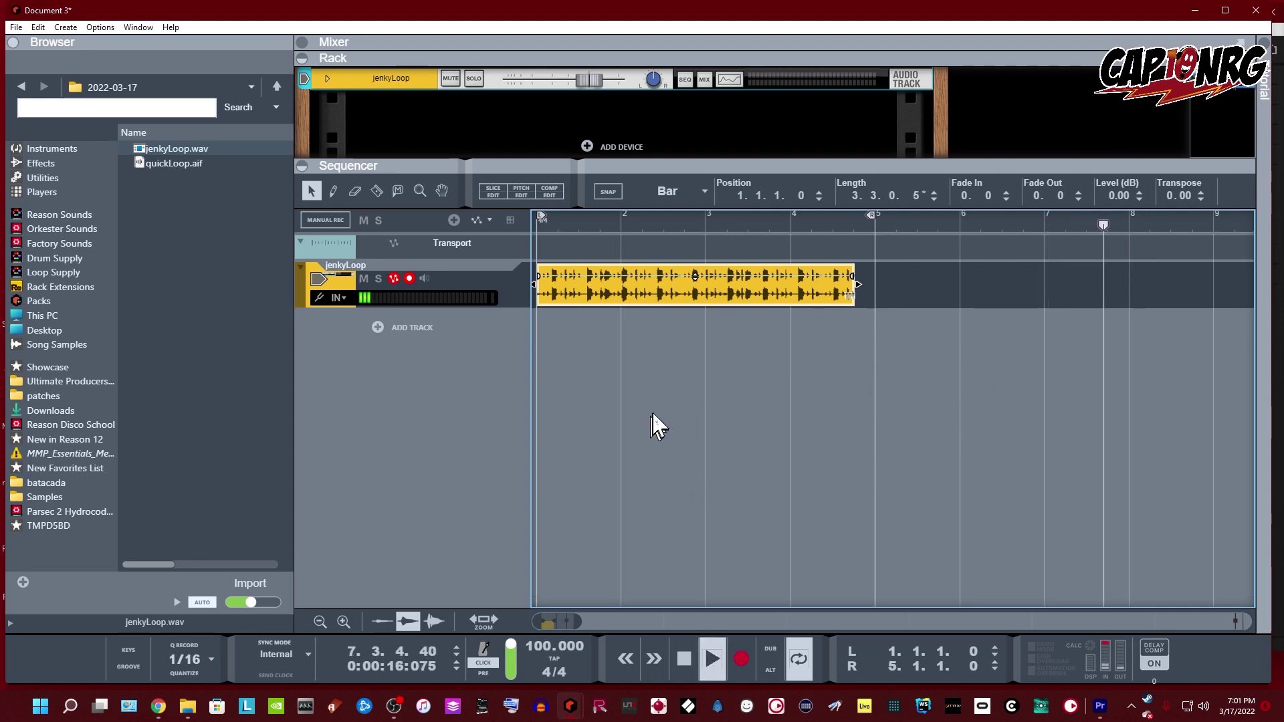
key(Home)
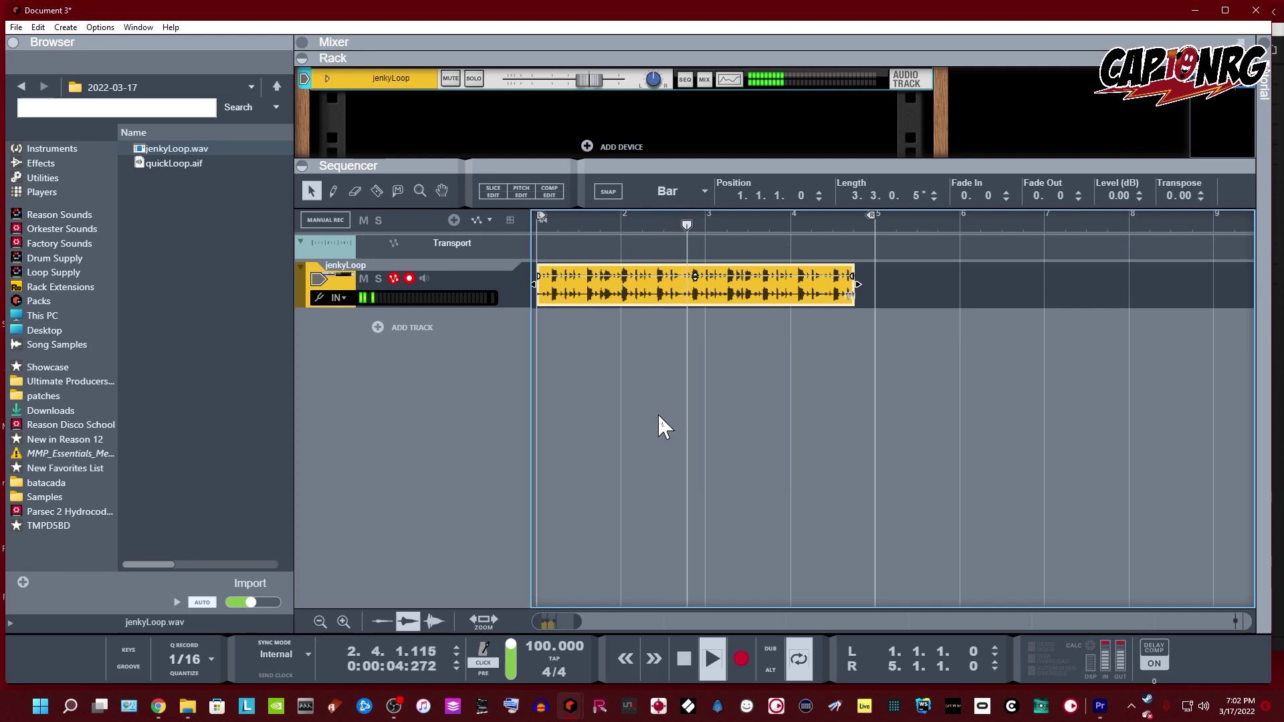
key(space)
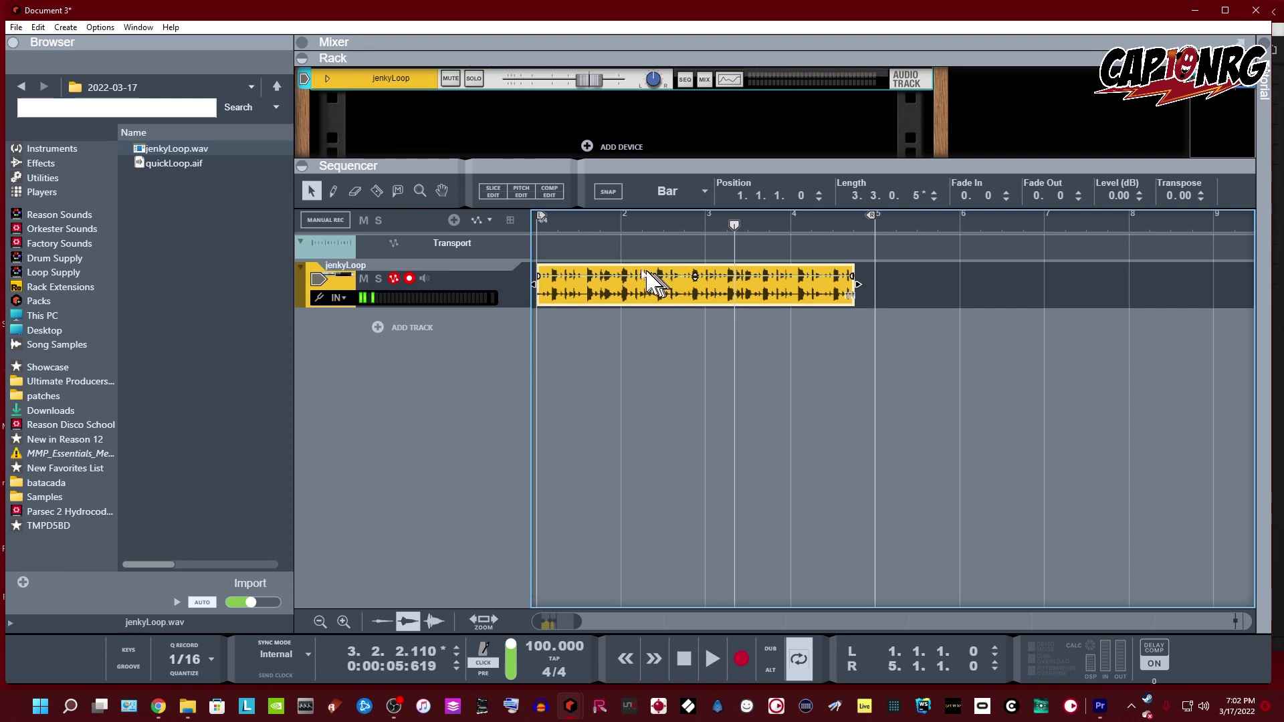
Open the jenkyLoop clip in Comp Edit, enlarge the recording's waveform and narrow the browser to widen the sequencer
double_click(591, 270)
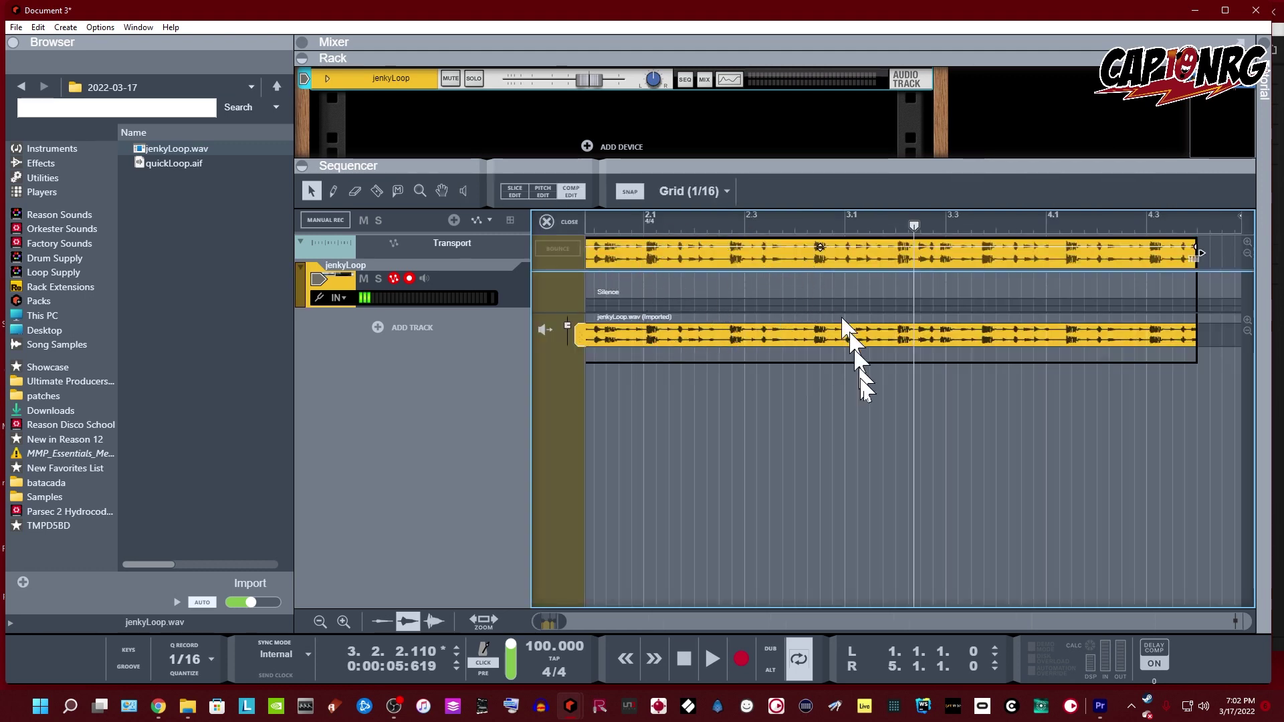
click(1247, 320)
click(1247, 321)
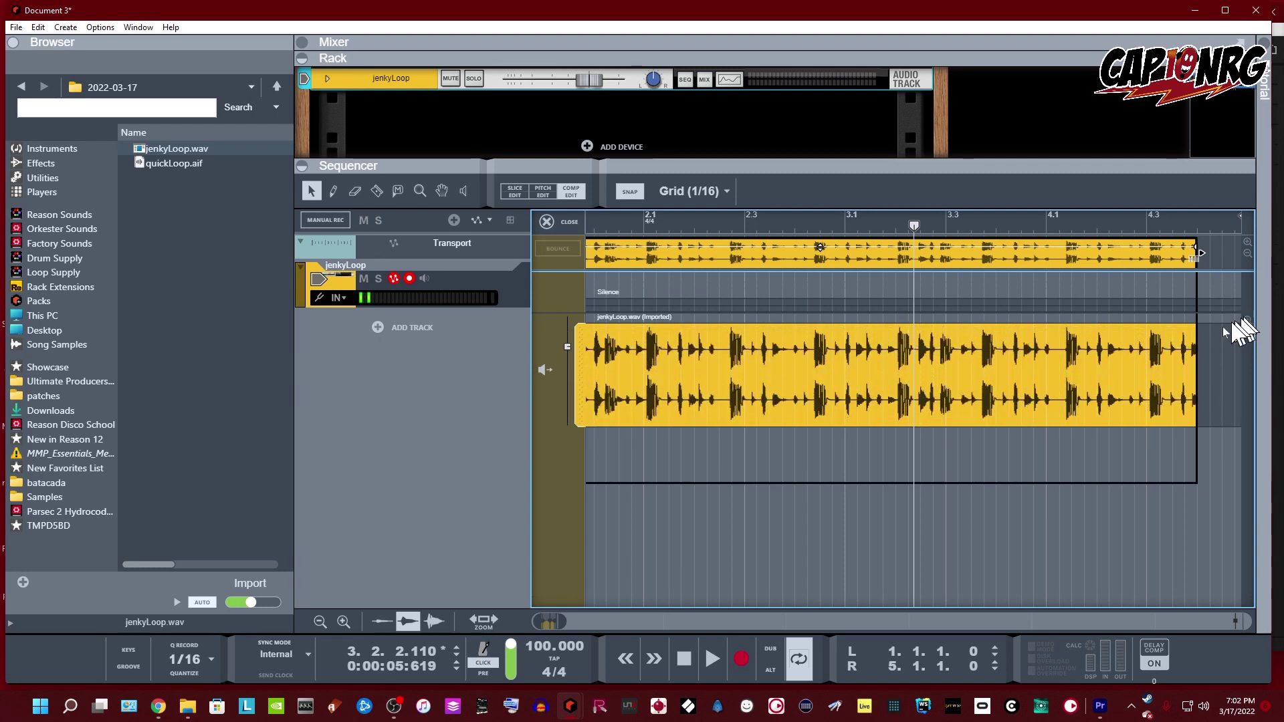
click(512, 435)
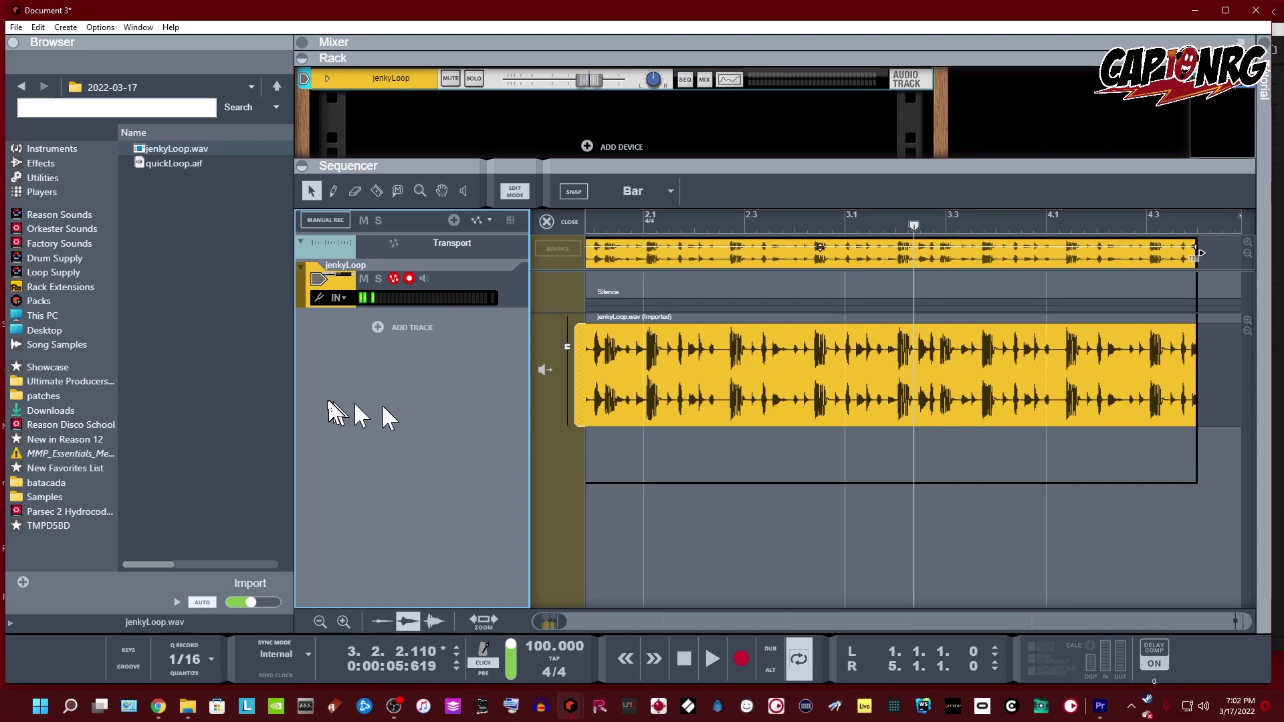
drag(295, 410, 164, 409)
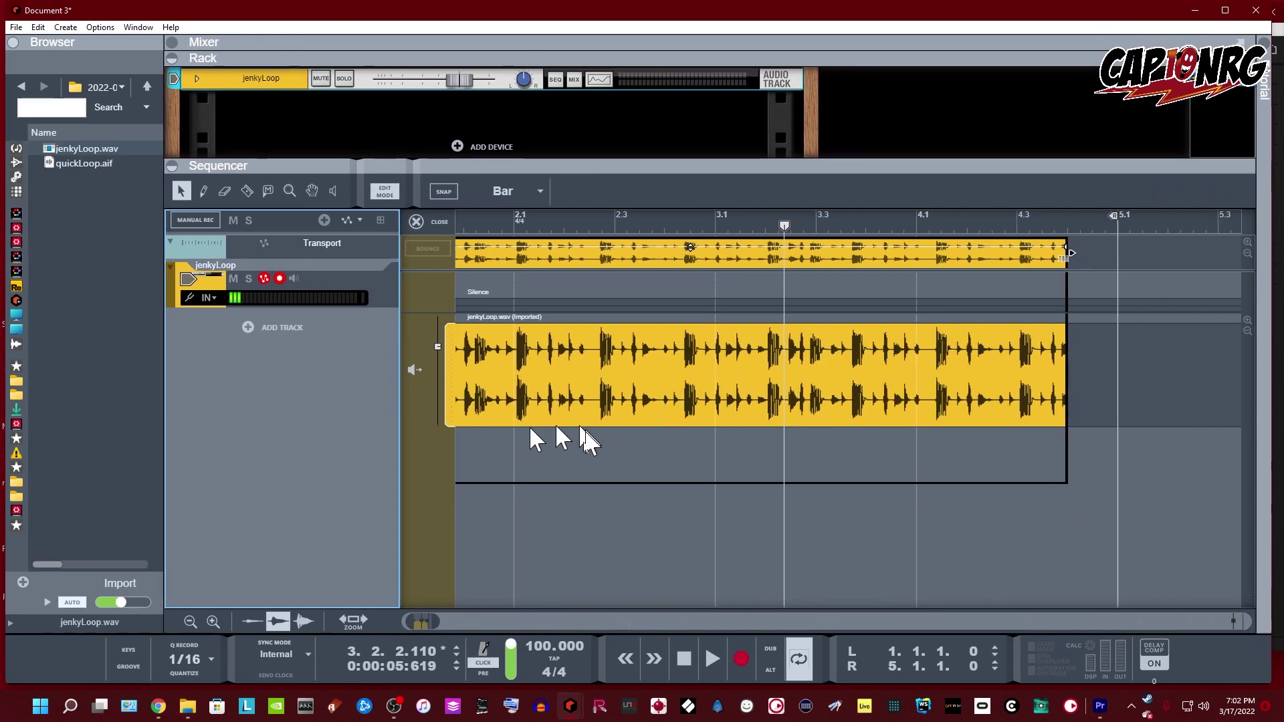
drag(435, 616, 427, 622)
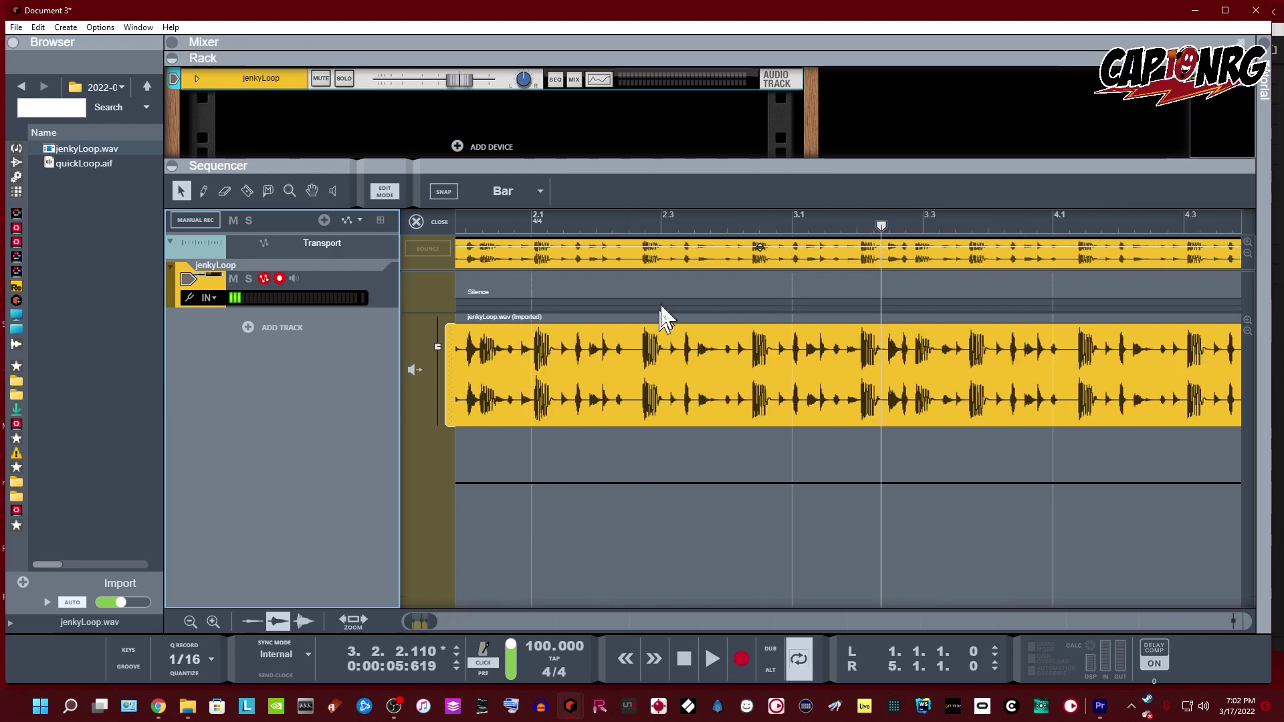
click(639, 358)
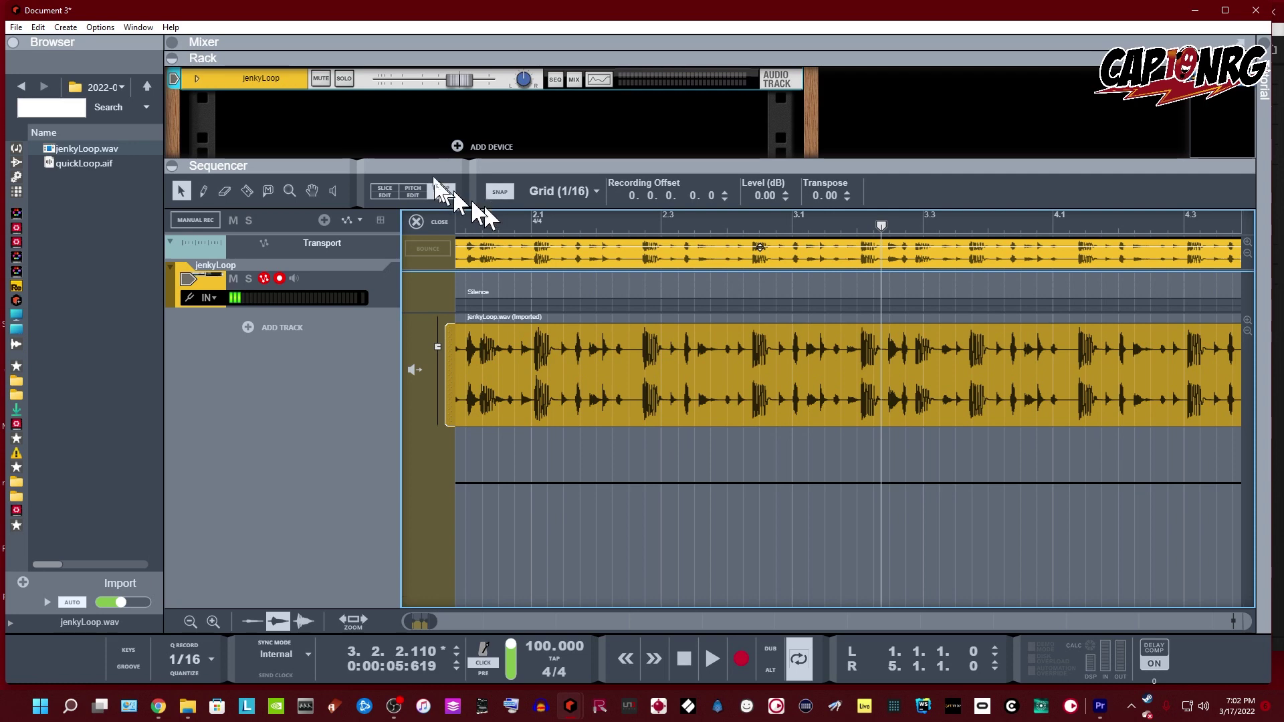
Switch the clip to Slice Edit and enlarge it until the individual slice markers are well spread out
click(387, 194)
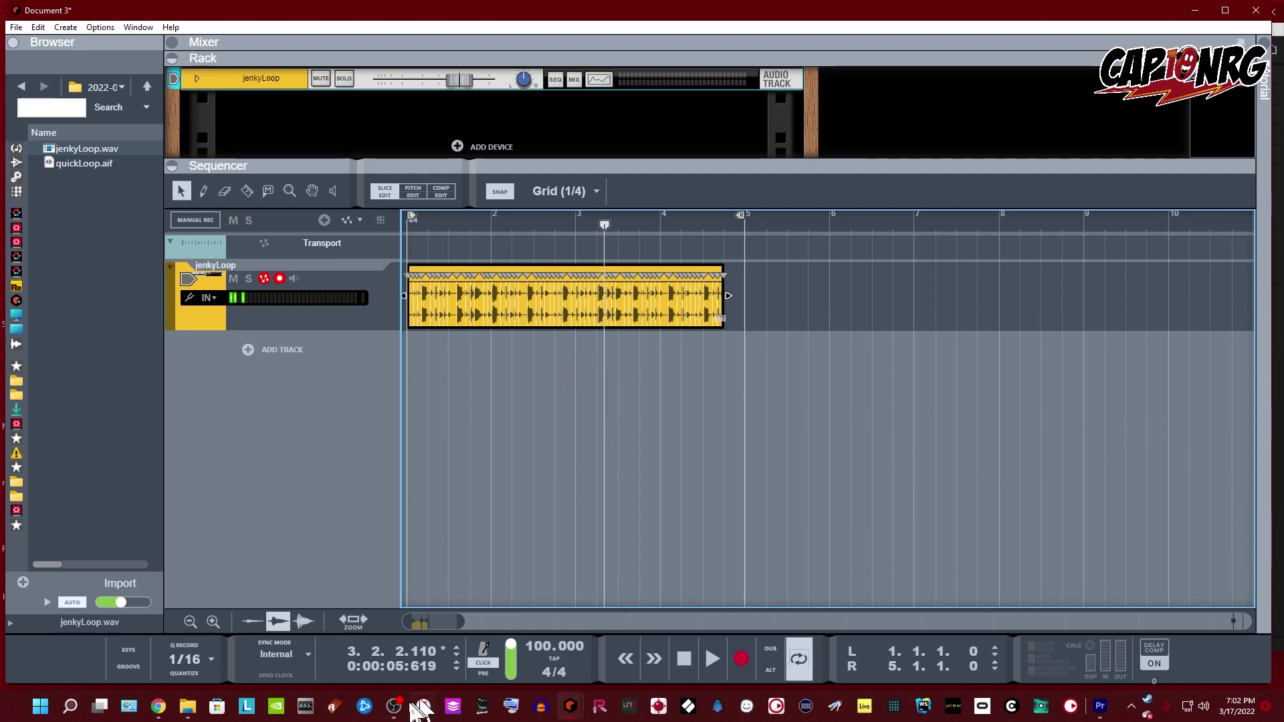
click(214, 618)
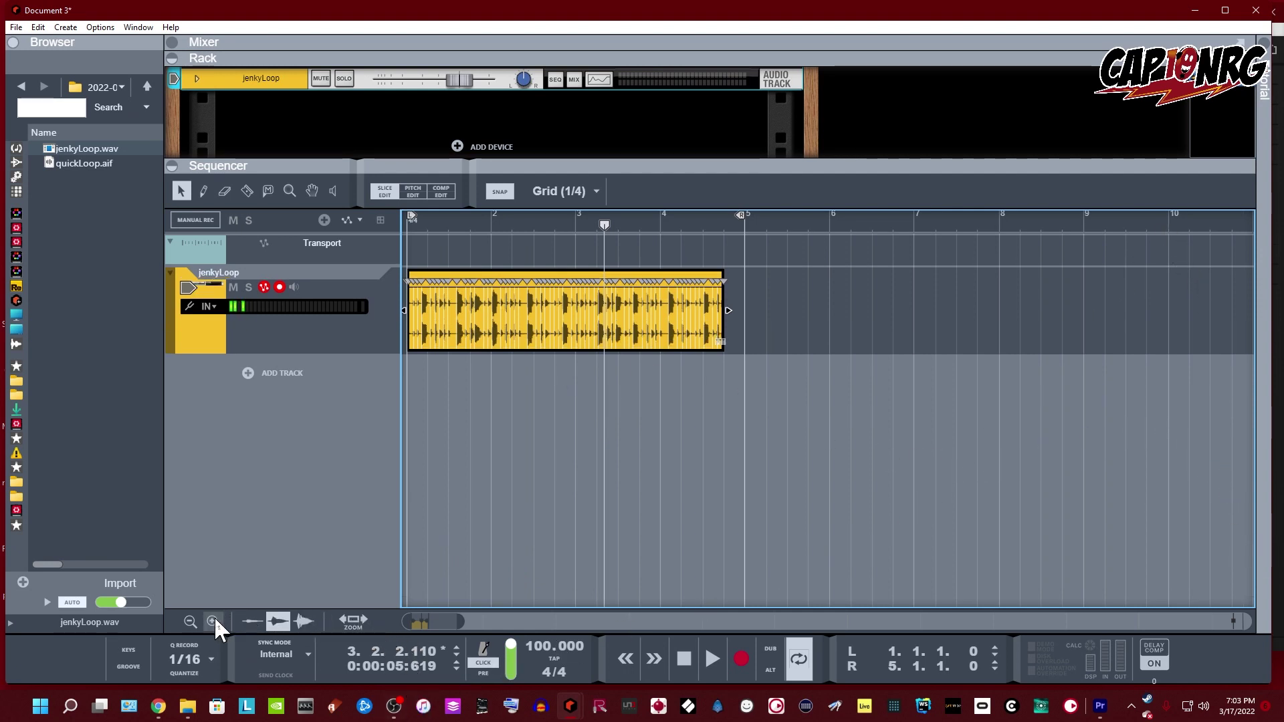
click(214, 618)
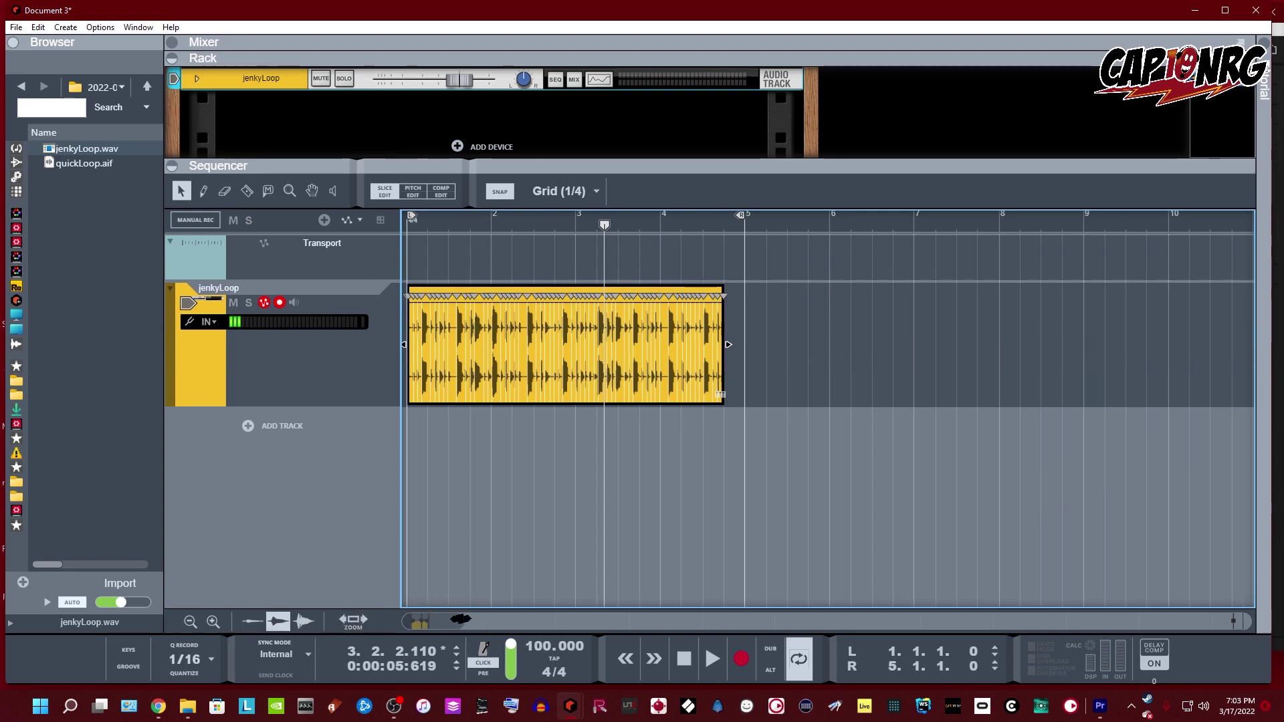
drag(464, 615, 427, 626)
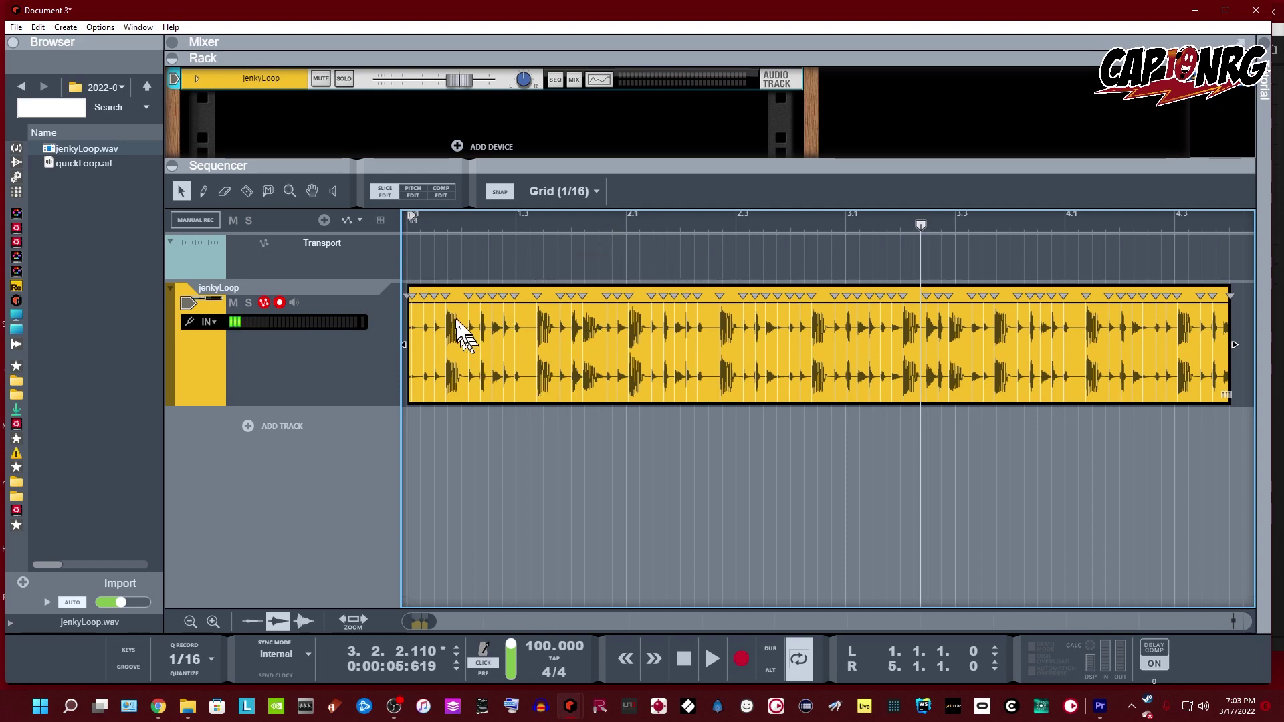
Split the clip with Split At Slices at the markers directly before and after the first loud hit
click(333, 192)
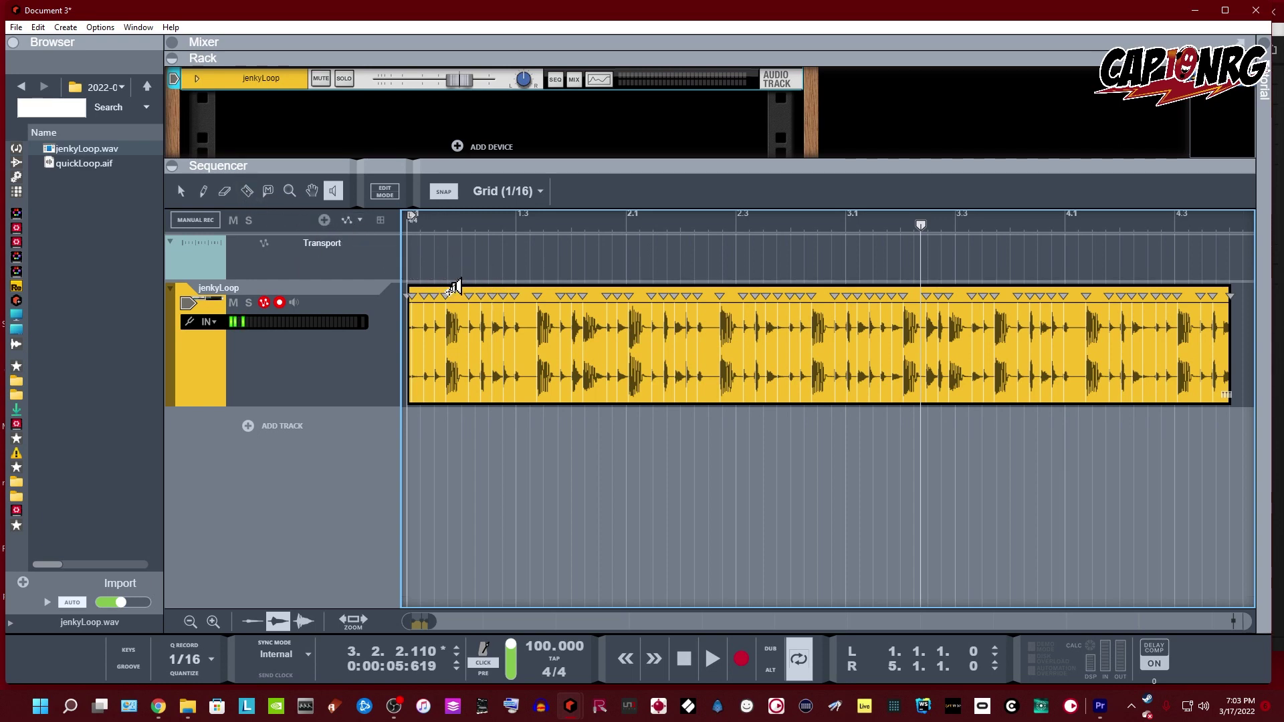
click(181, 190)
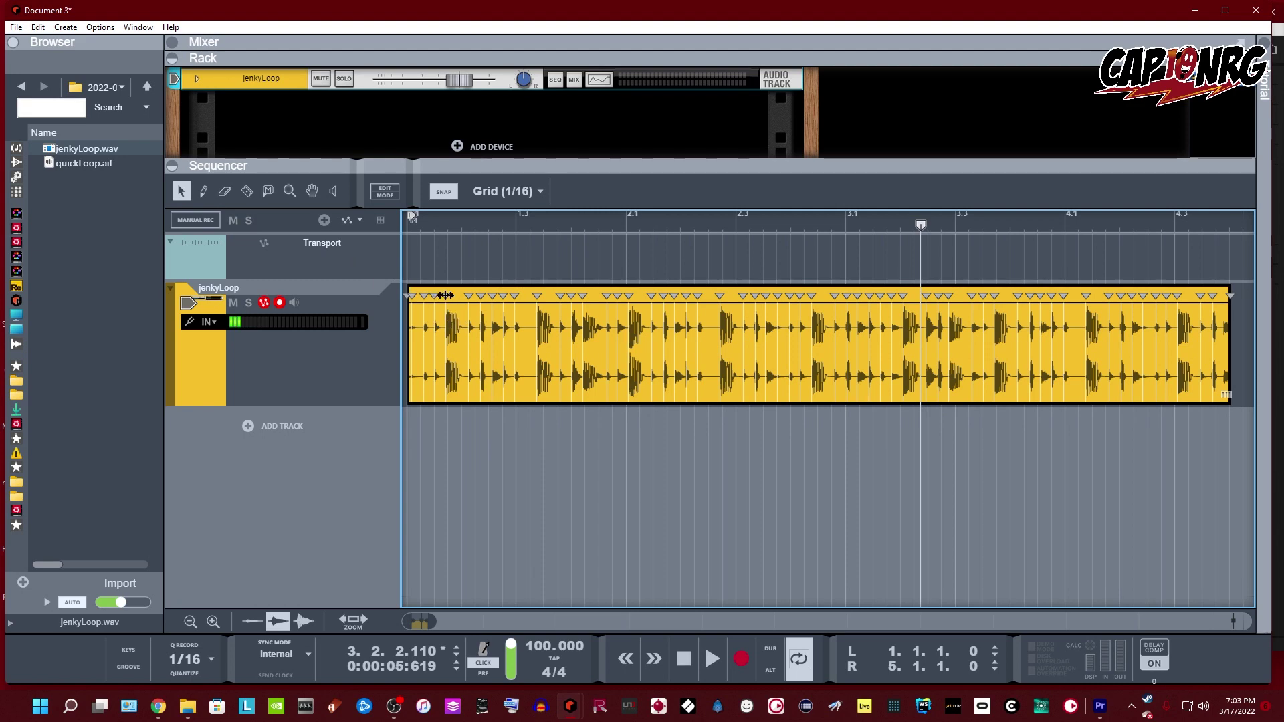
right_click(445, 295)
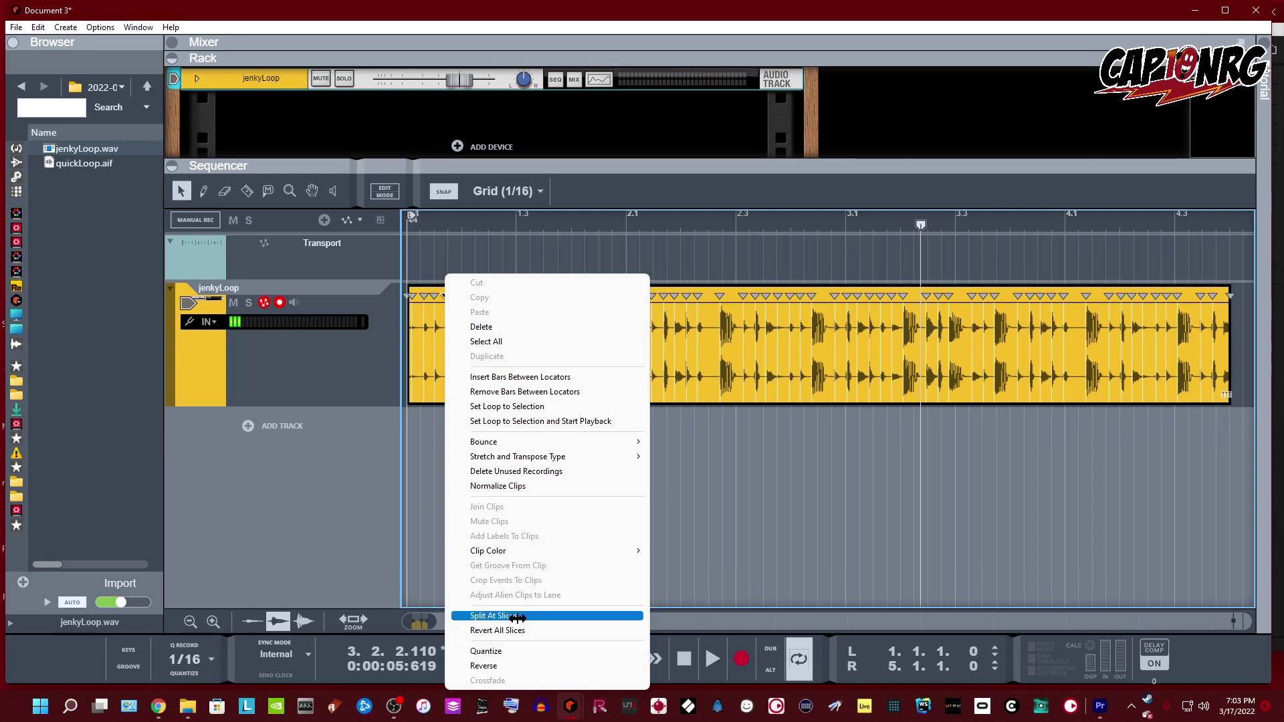
click(517, 616)
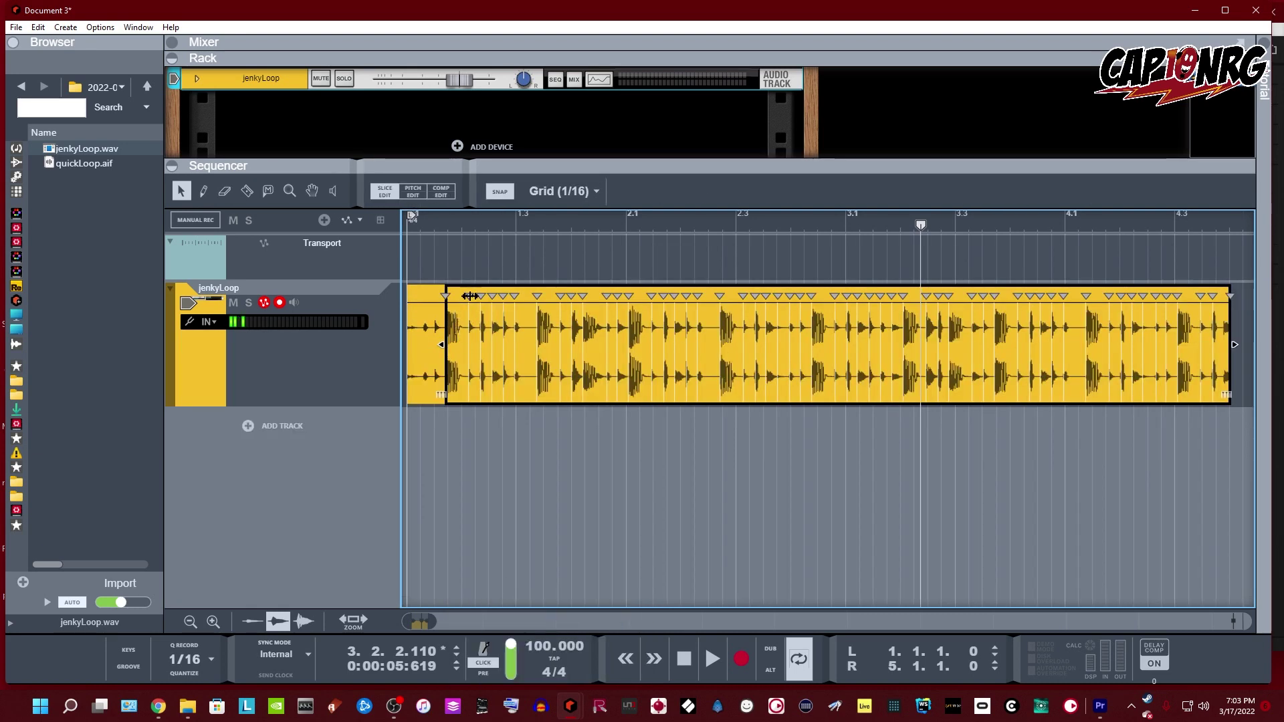
right_click(470, 296)
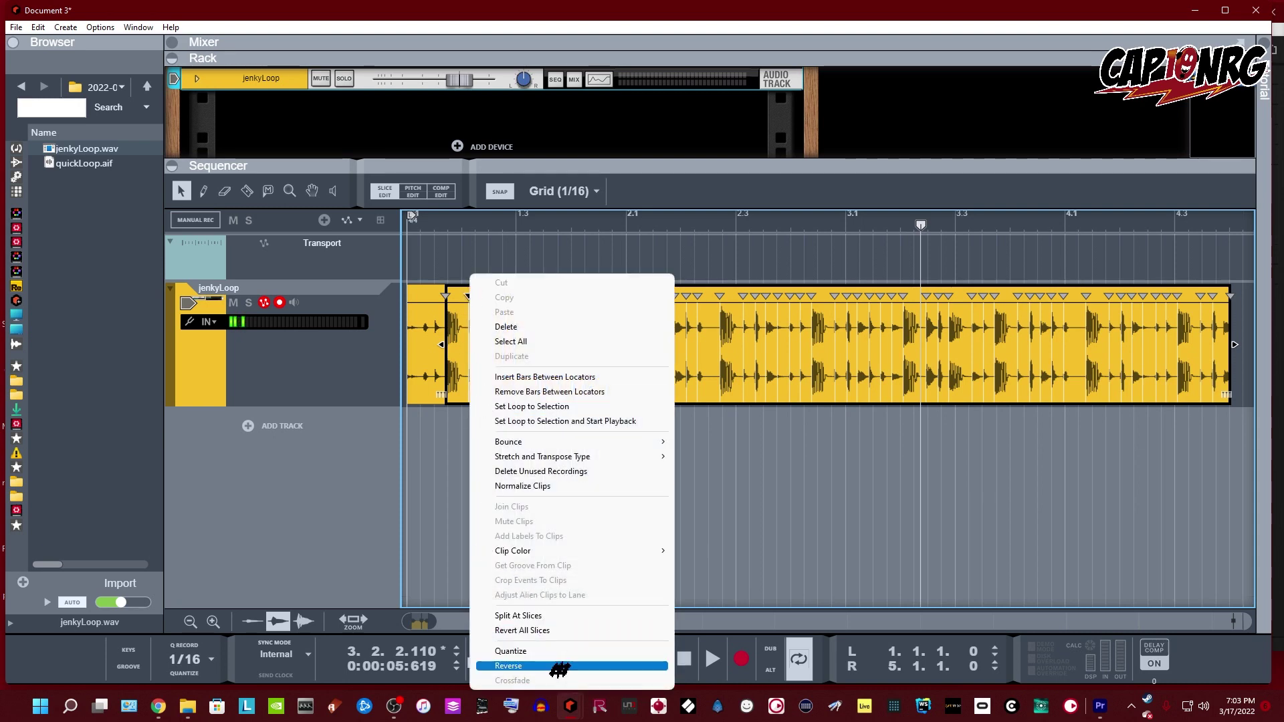
click(563, 622)
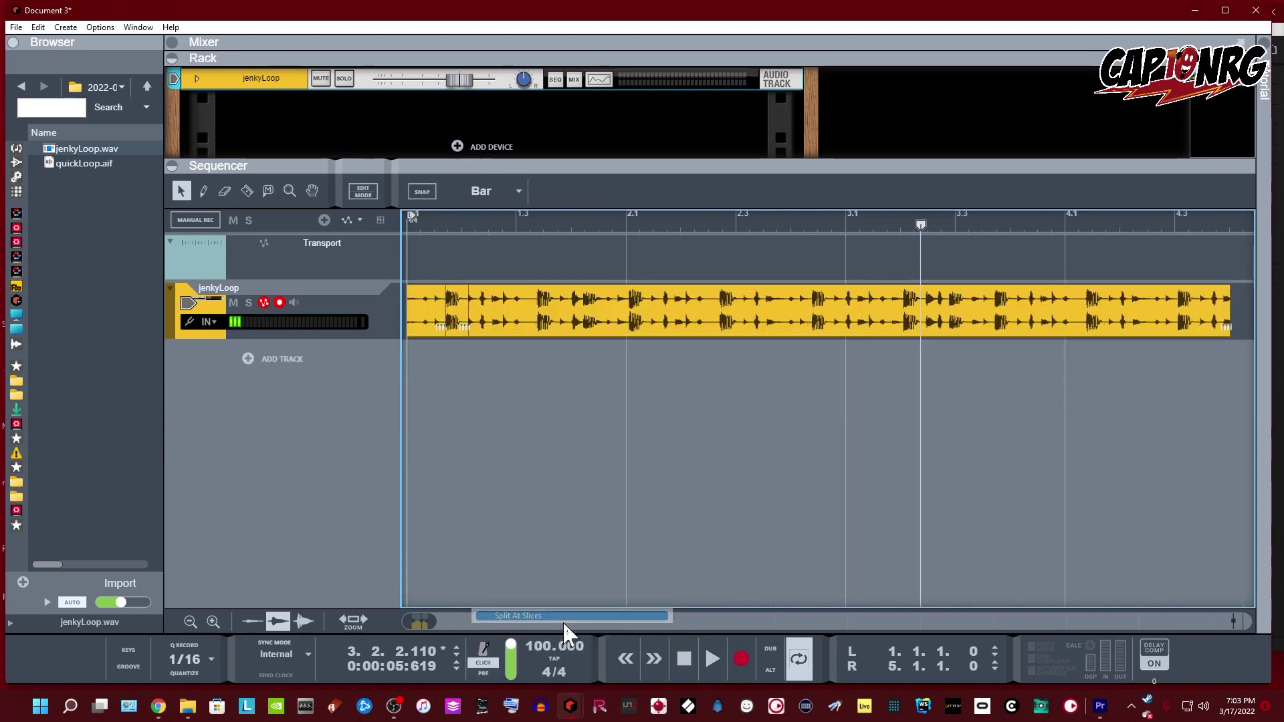
Bounce the short isolated hit clip near the start of the jenkyLoop track to a new sample
click(459, 324)
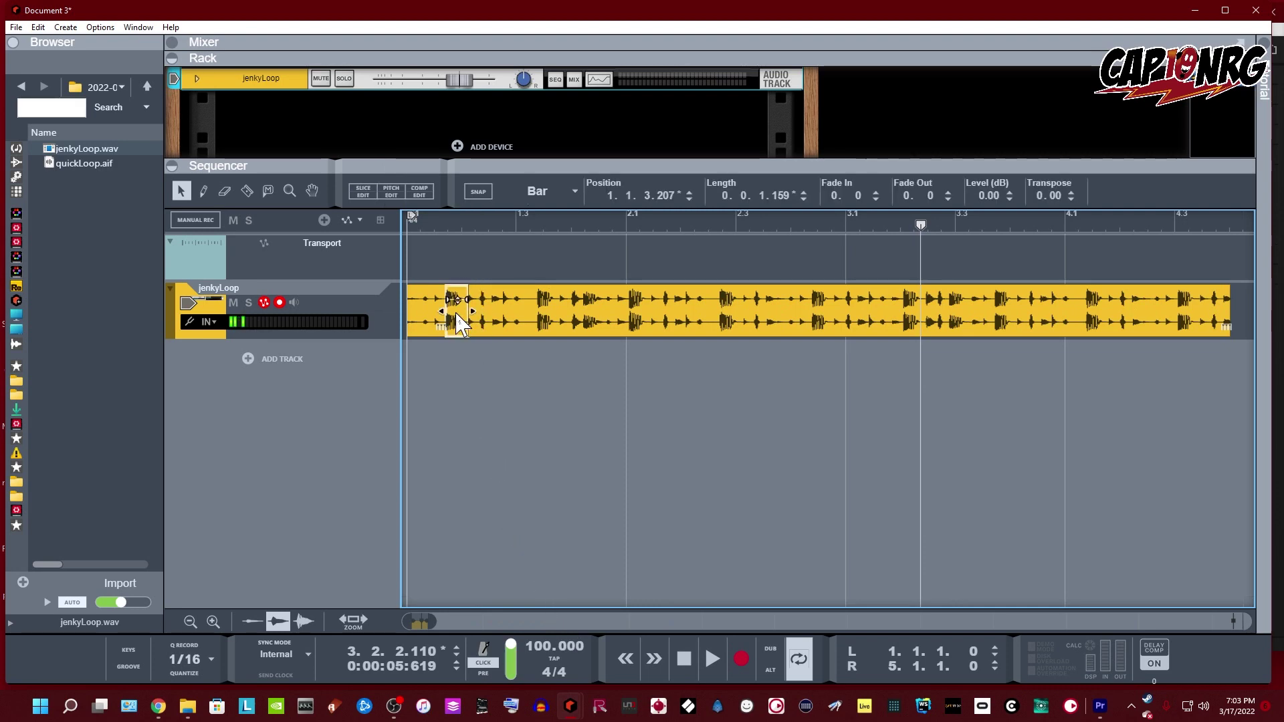
right_click(460, 326)
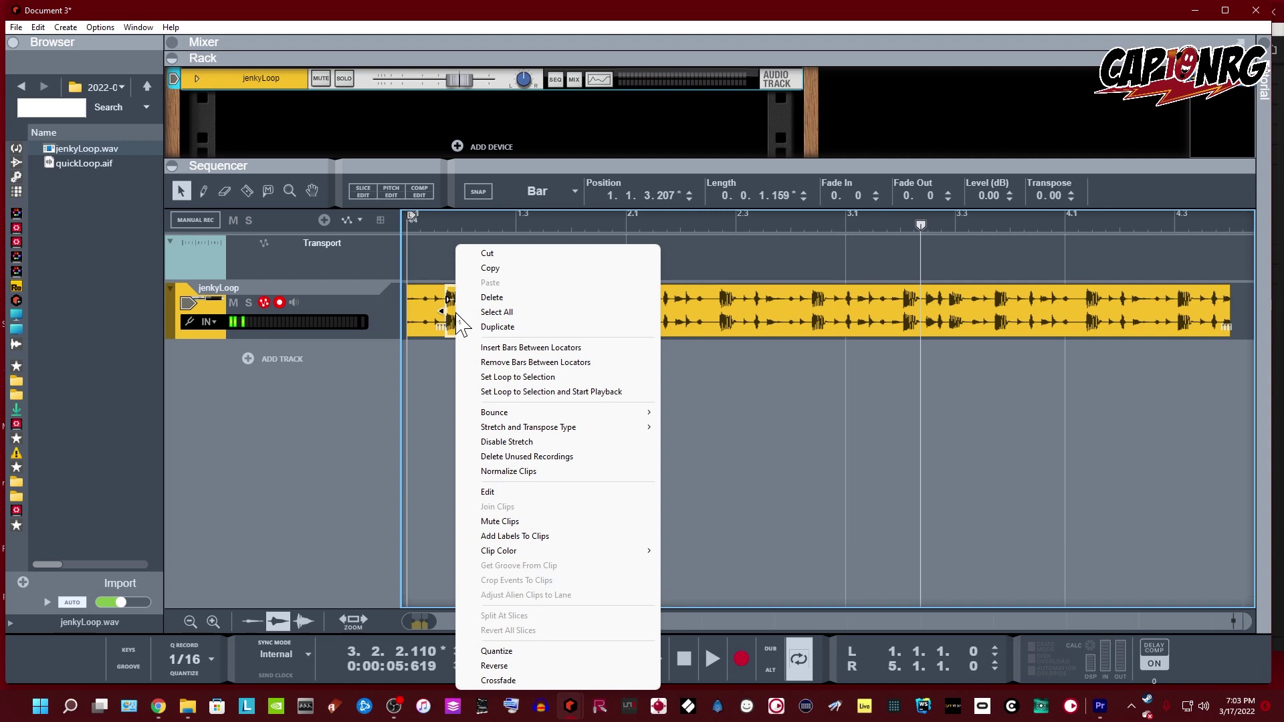
mouse_move(532, 414)
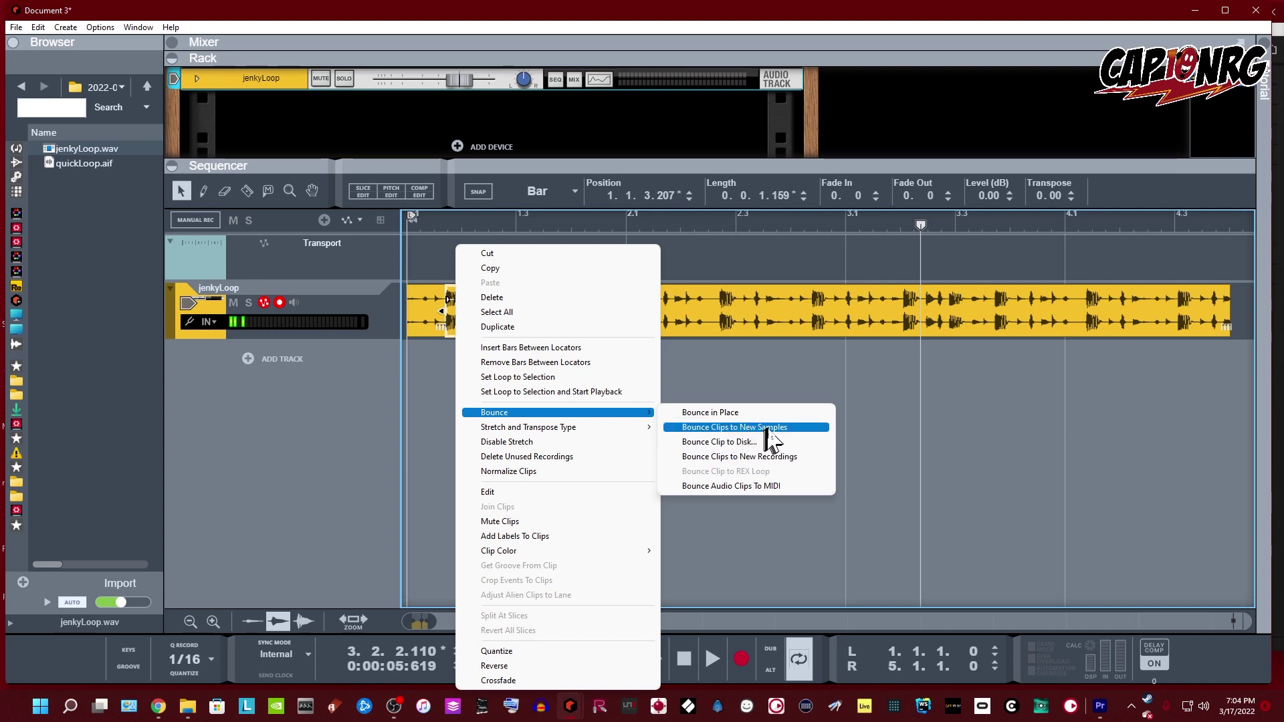
click(767, 428)
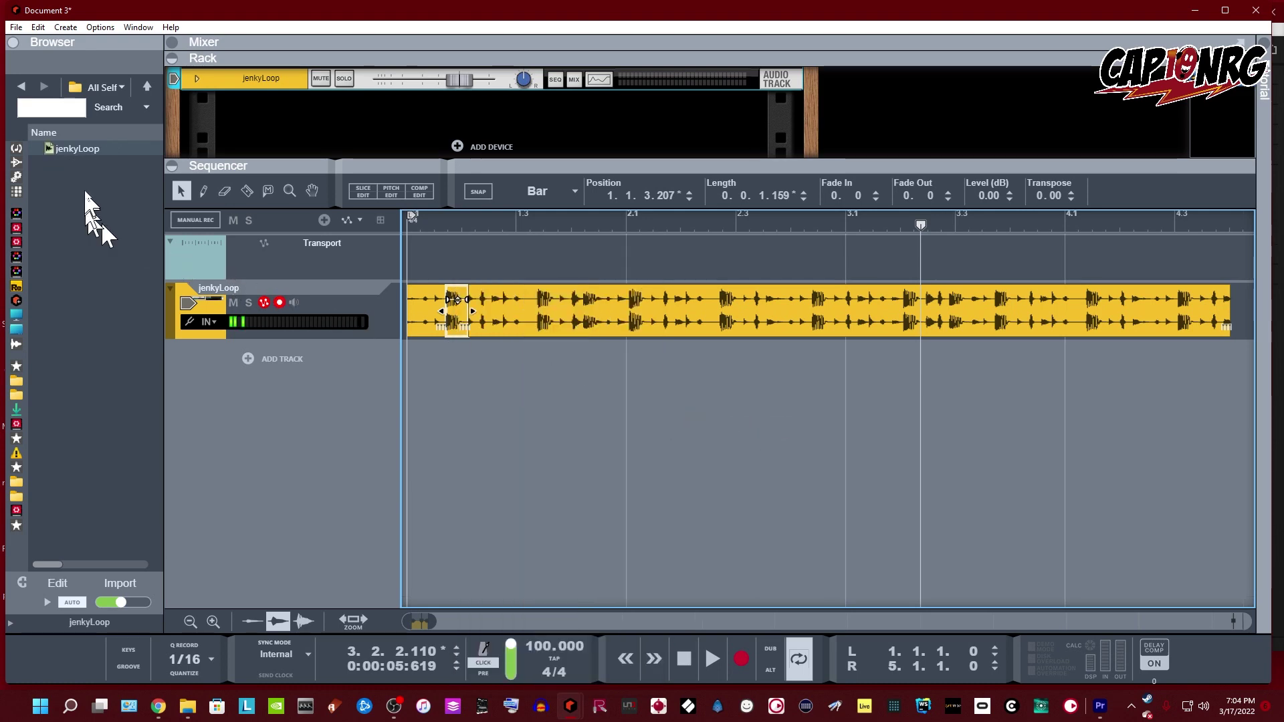
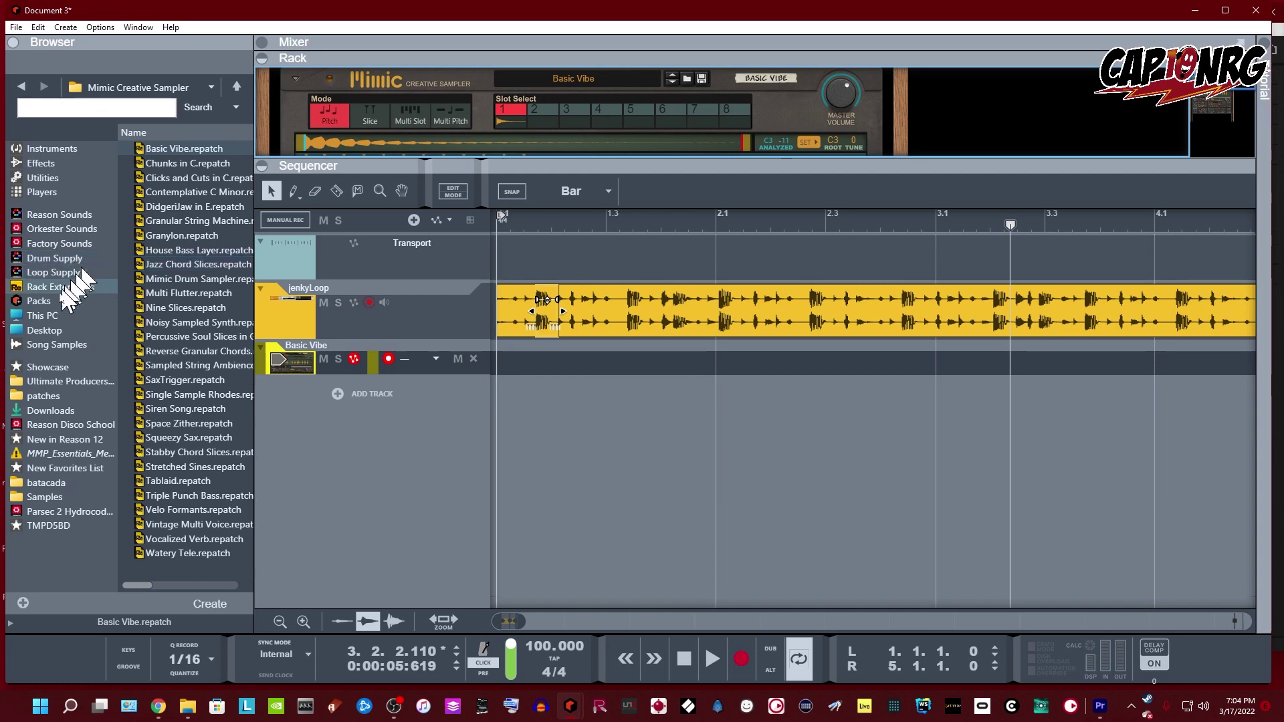
Browse the Song Samples, expanding the unassigned, assigned and self-contained folders, and select the bounced jenkyLoop sample
click(74, 344)
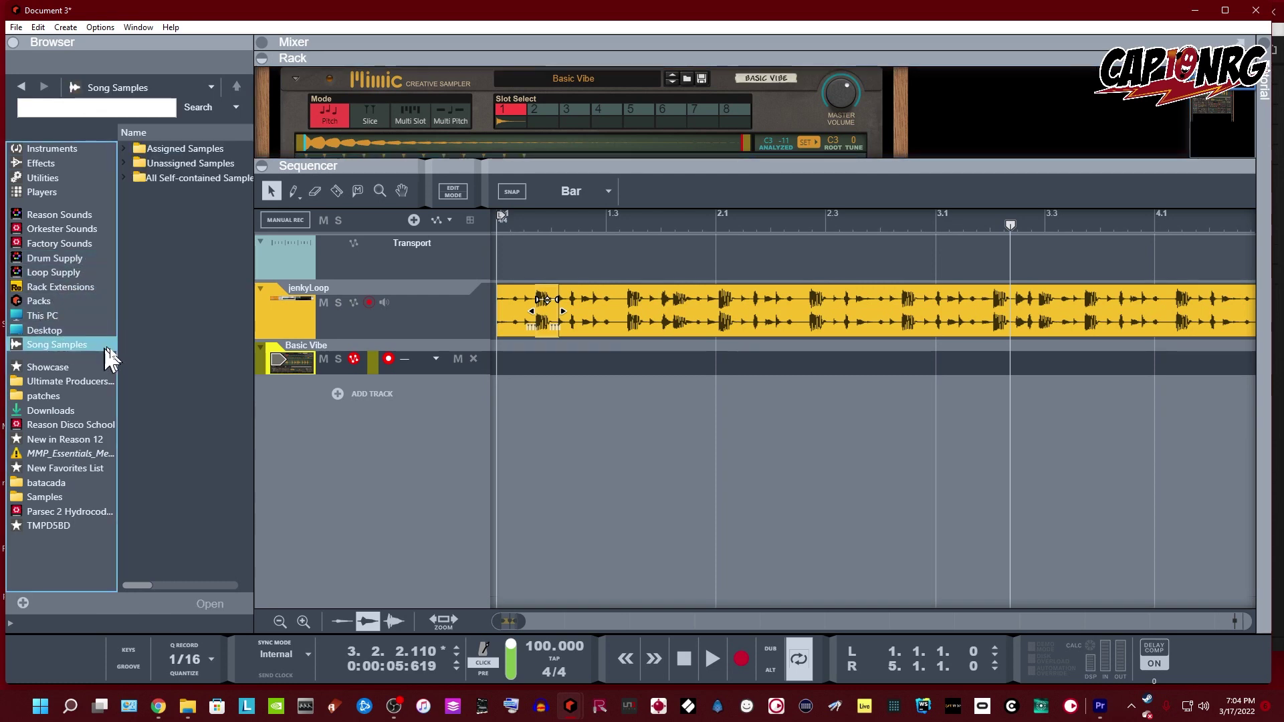
click(125, 165)
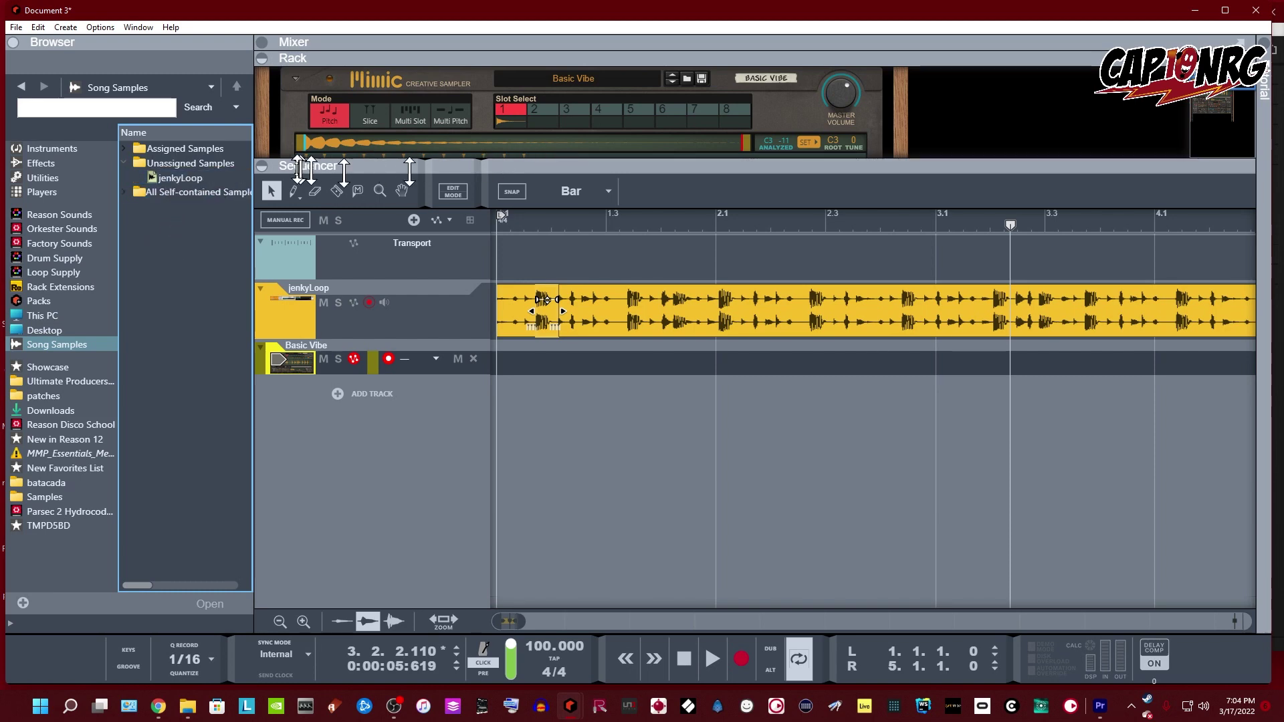
click(988, 120)
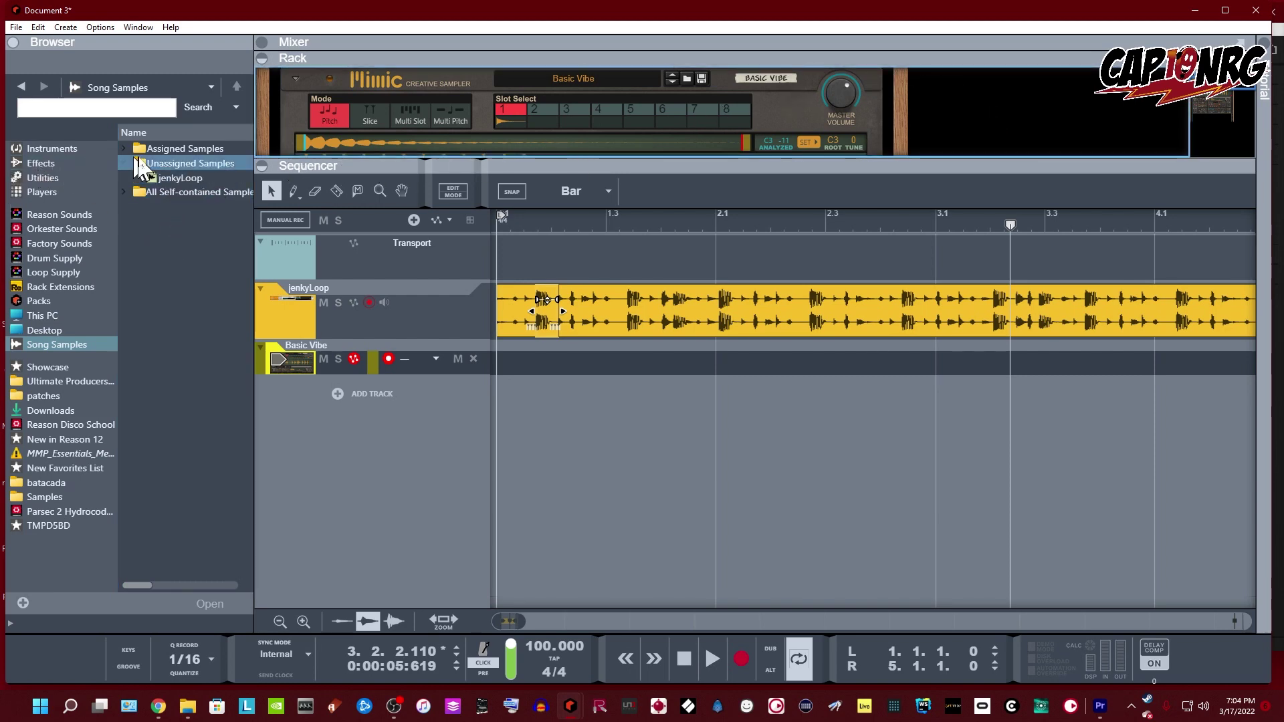
click(125, 148)
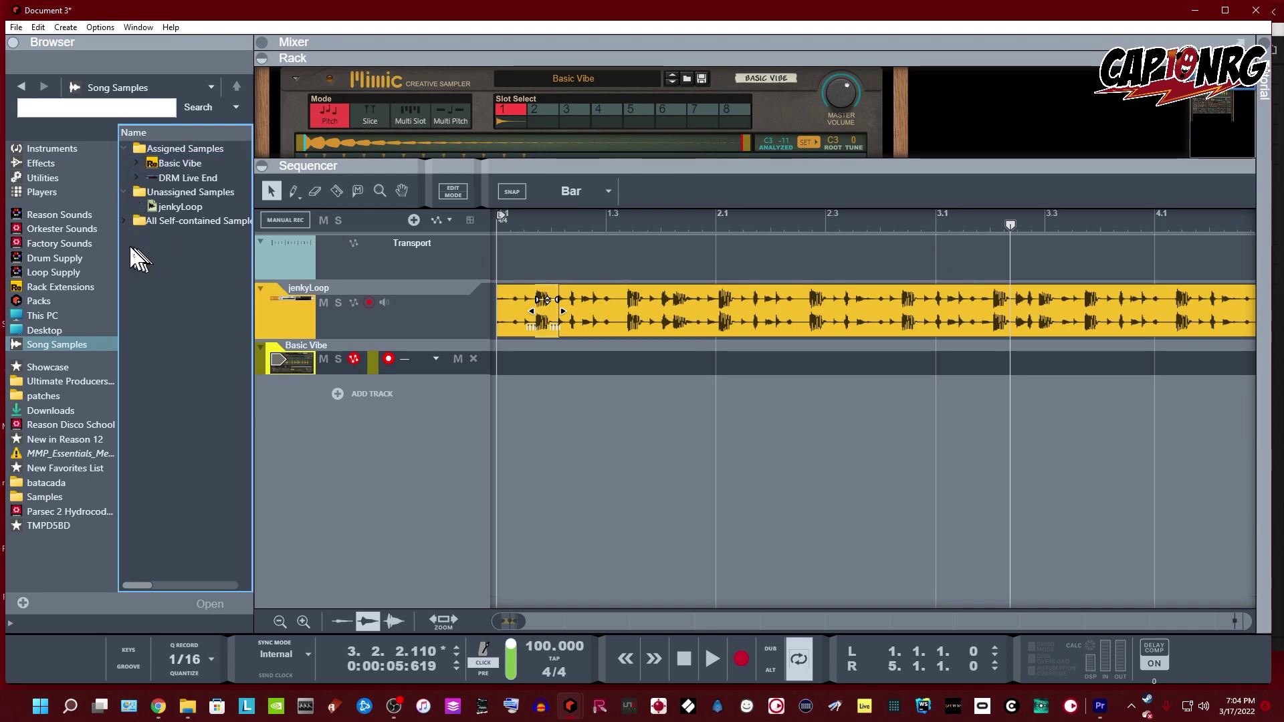
click(128, 221)
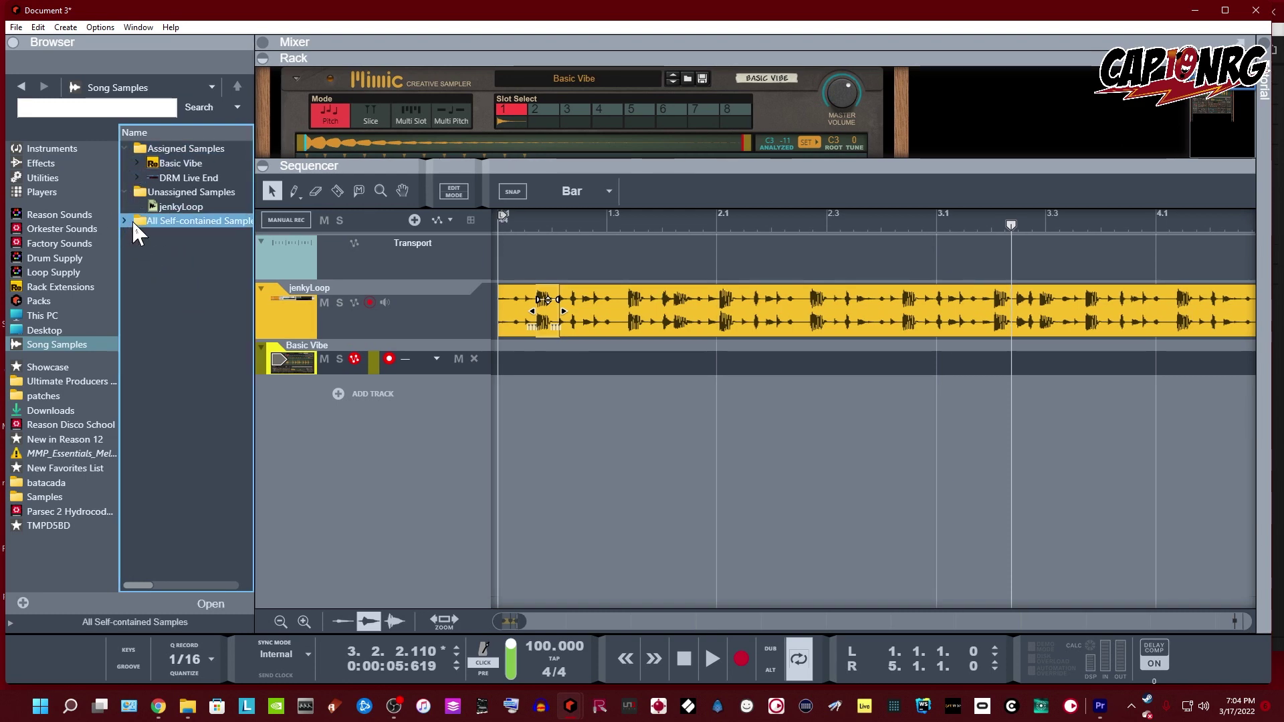
click(159, 237)
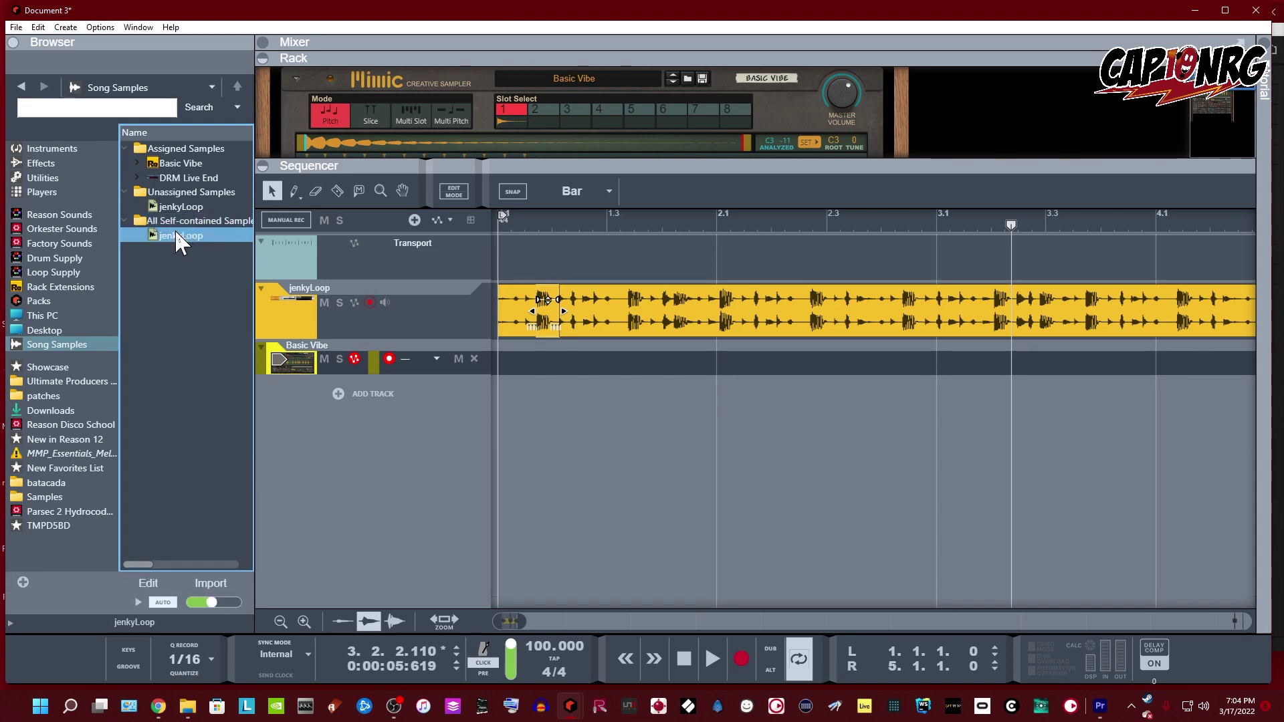
Enlarge the rack, reset the Mimic sampler device and load the self-contained jenkyLoop sample into its empty slot 1
drag(479, 170, 479, 396)
click(551, 78)
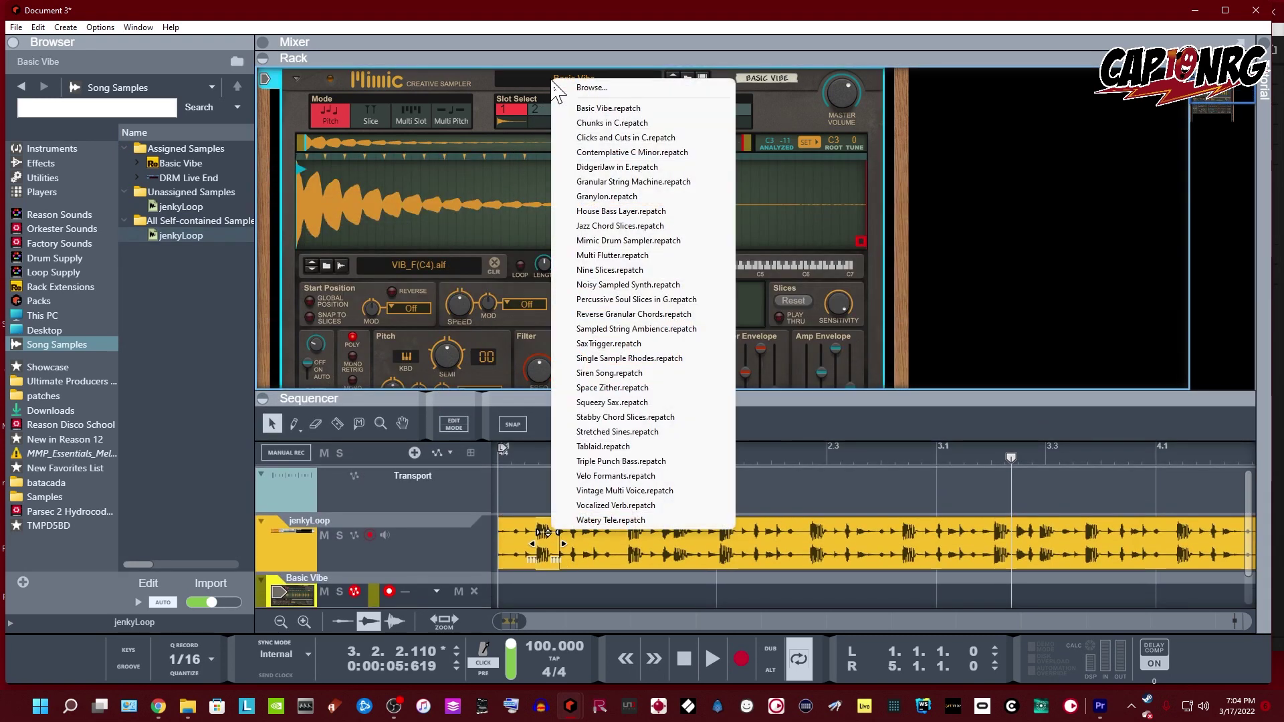
right_click(682, 78)
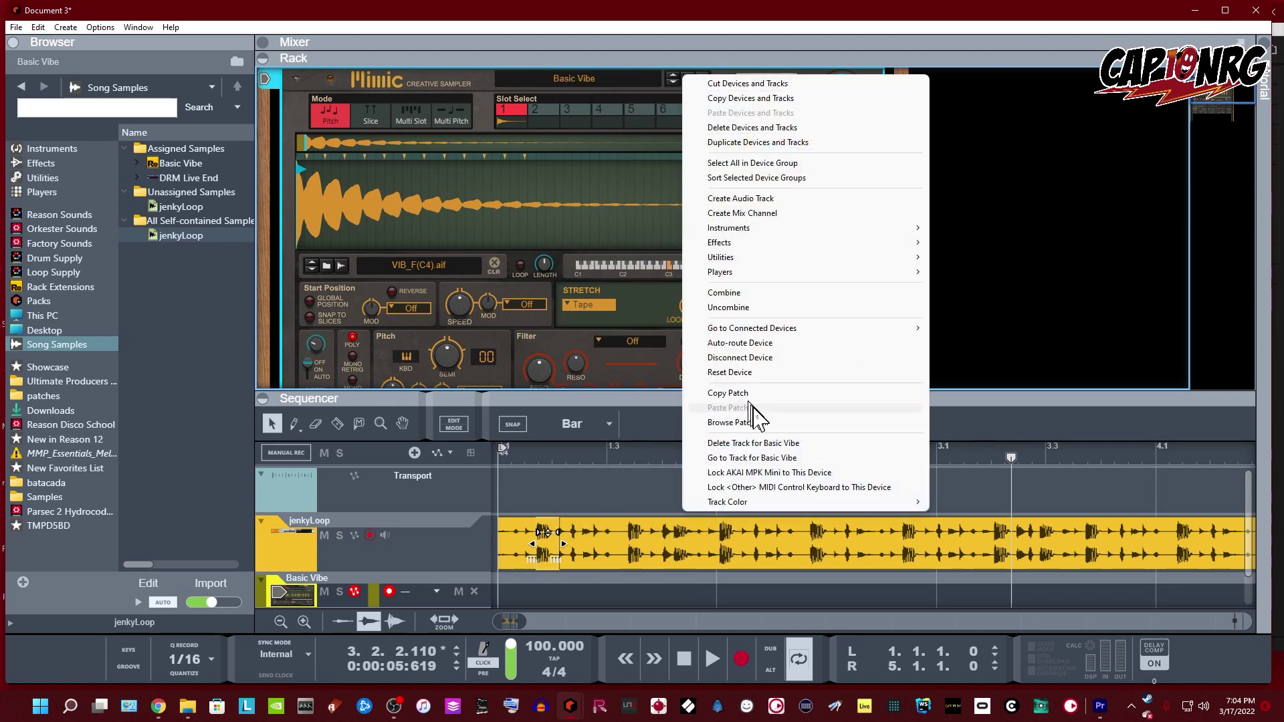
click(749, 372)
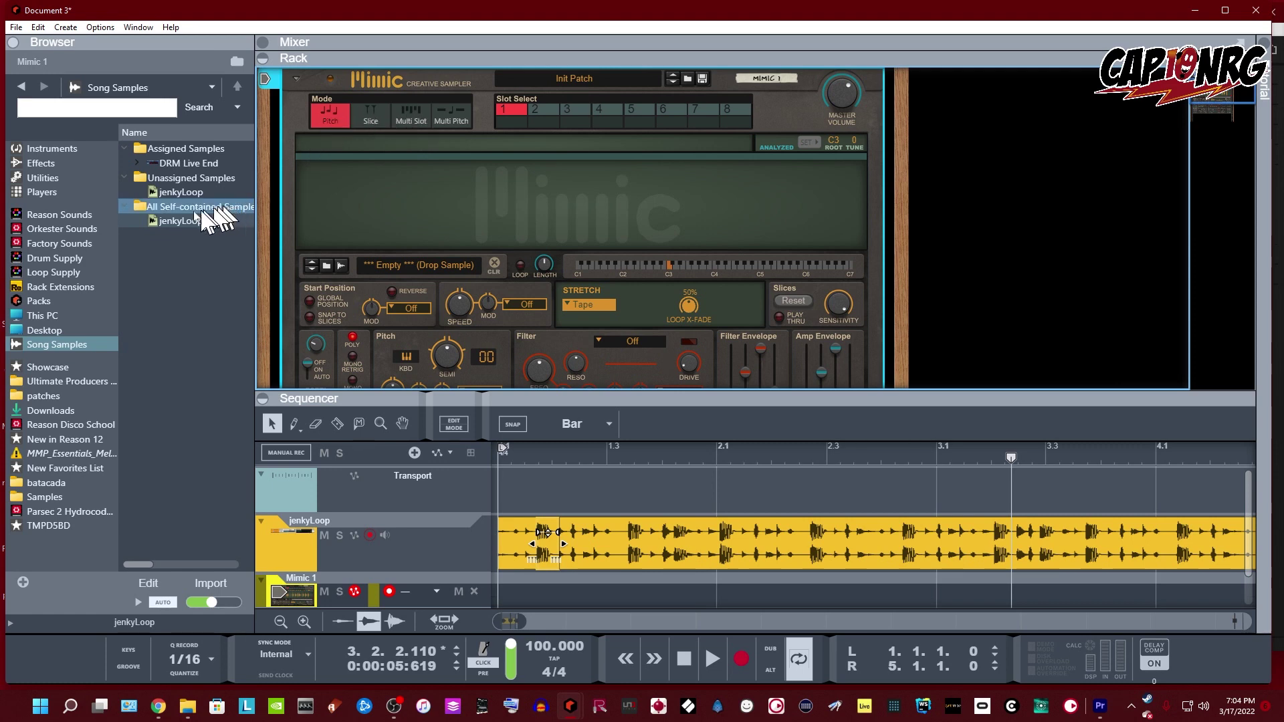
click(176, 220)
drag(174, 221, 416, 215)
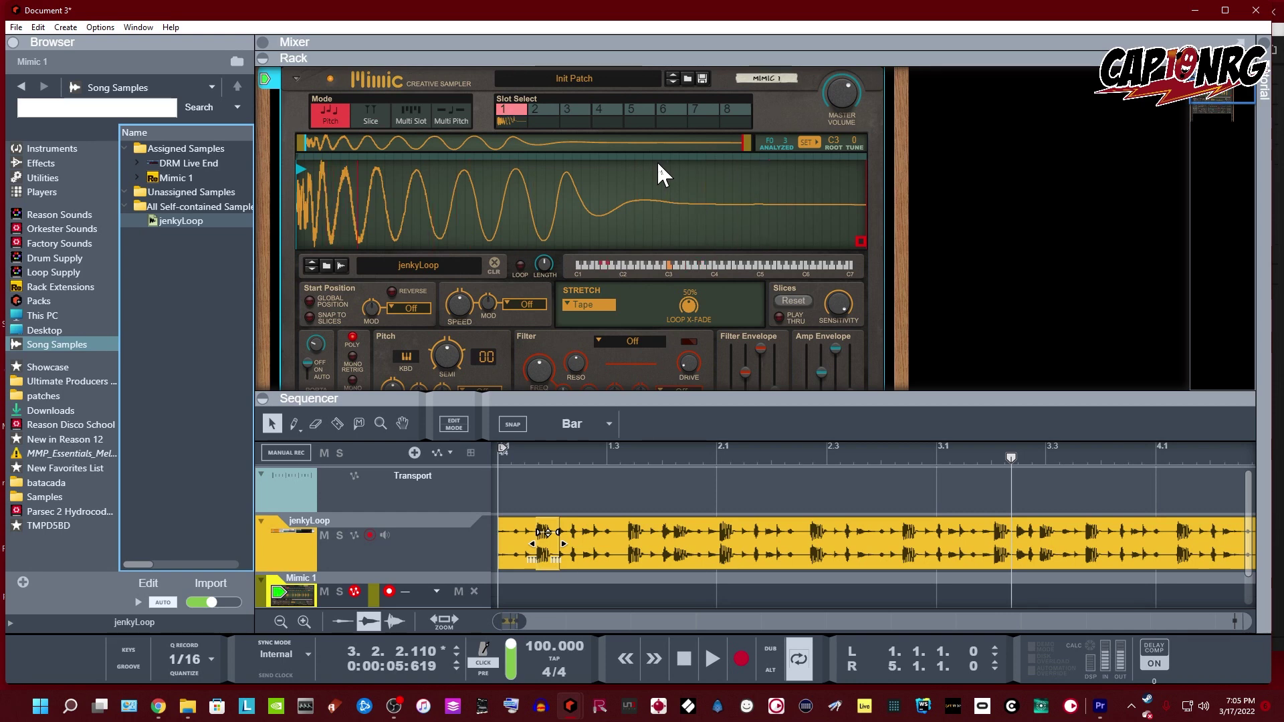
Delete the isolated hit clip and the short clip before it from the jenkyLoop track
scroll(926, 214, up, 3)
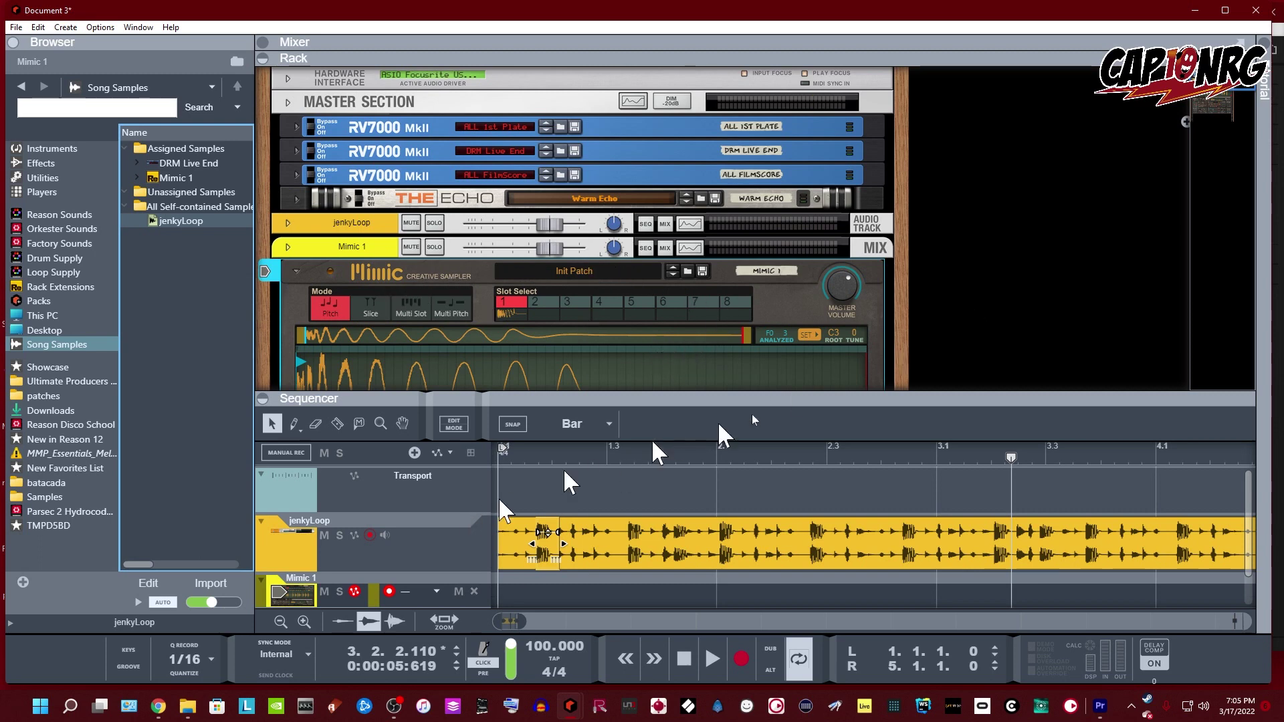
click(553, 554)
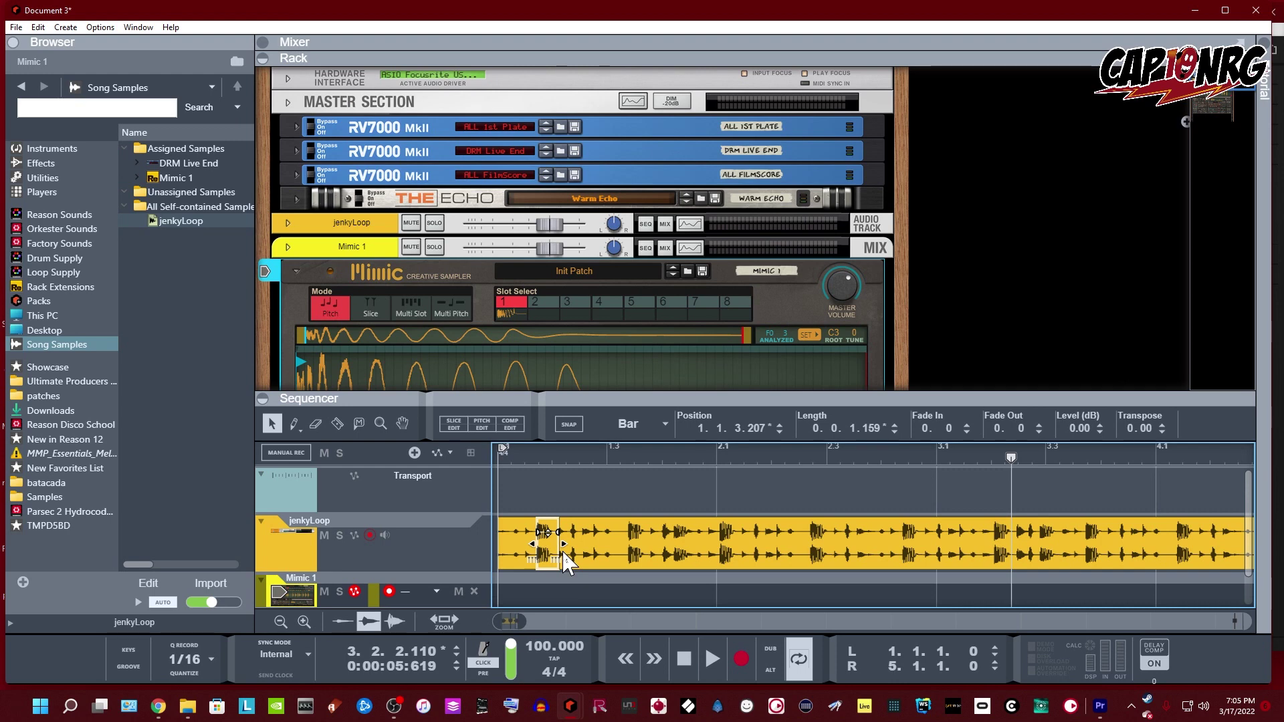
key(Delete)
click(524, 555)
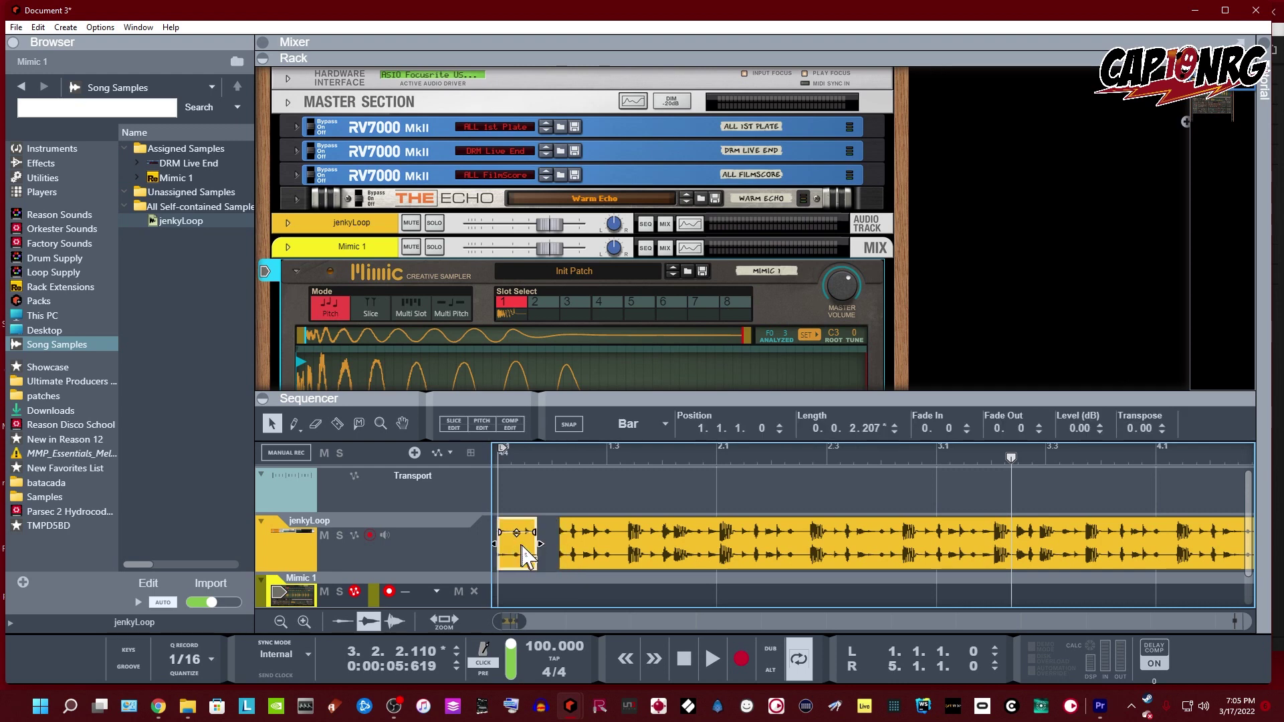
key(Delete)
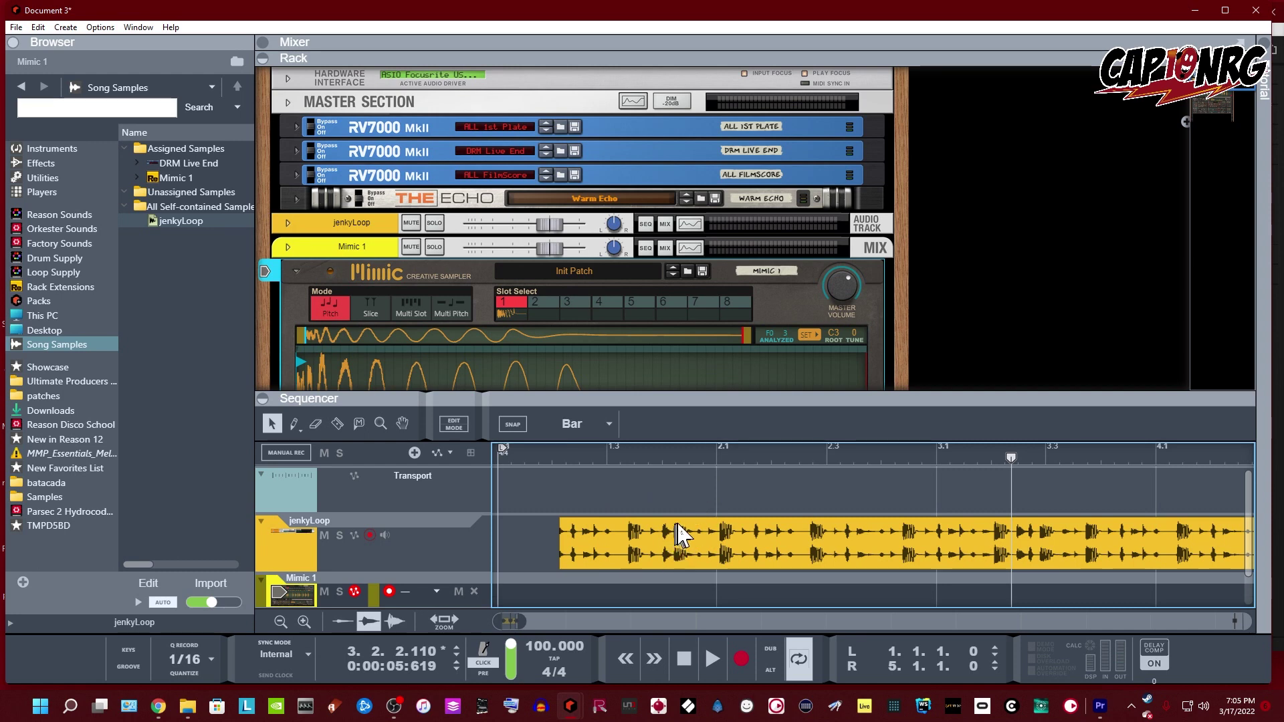
Open the remaining jenkyLoop clip for slice editing, play it from bar 1.3 to find the loop start, and stop playback
click(736, 534)
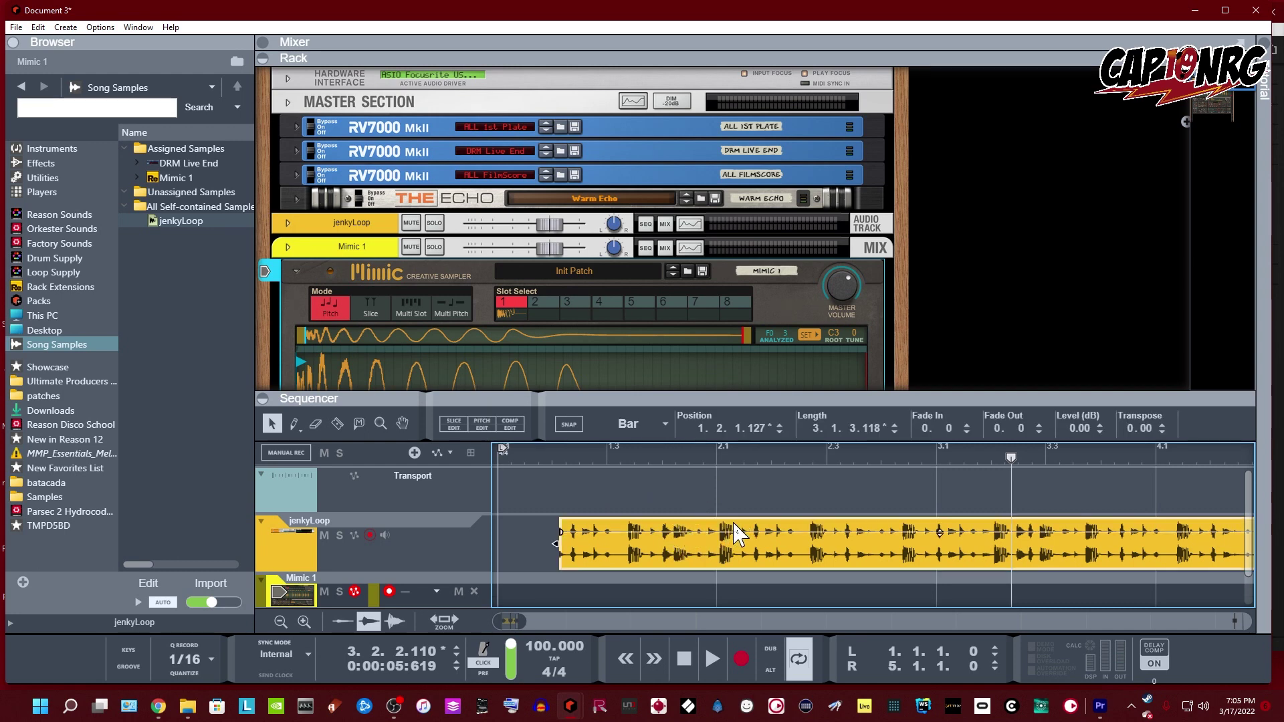
double_click(736, 534)
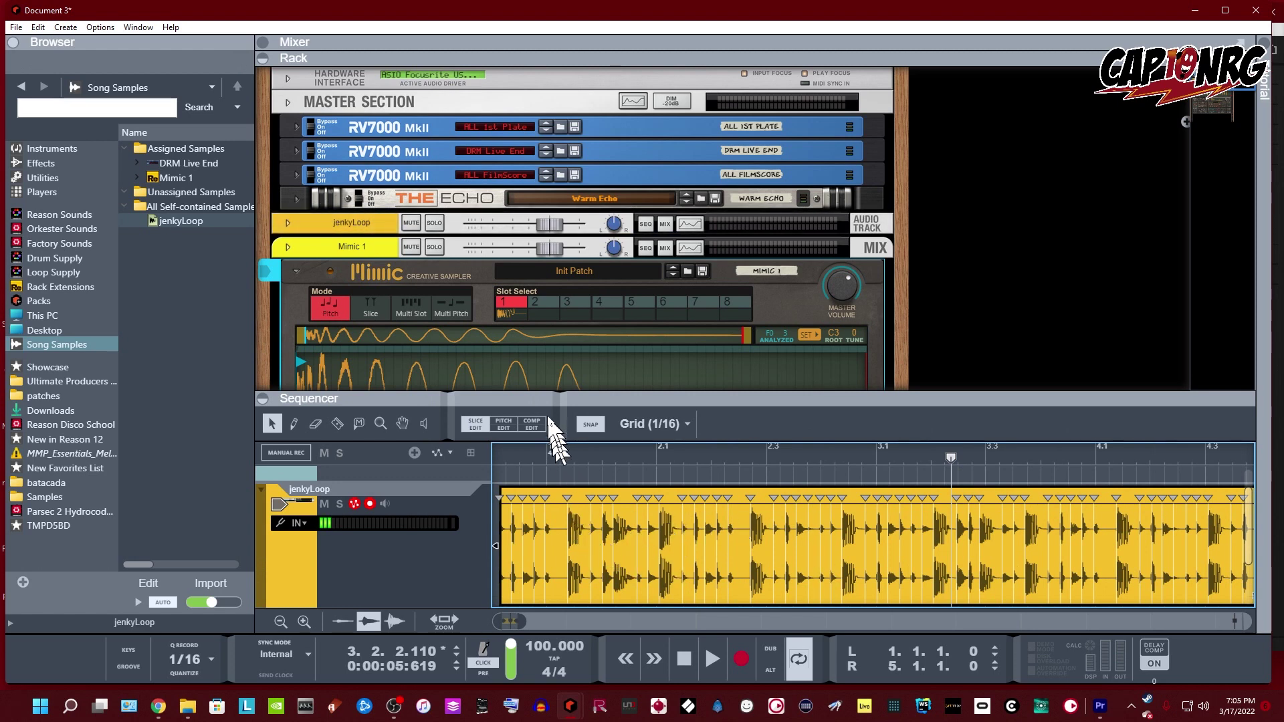
click(569, 449)
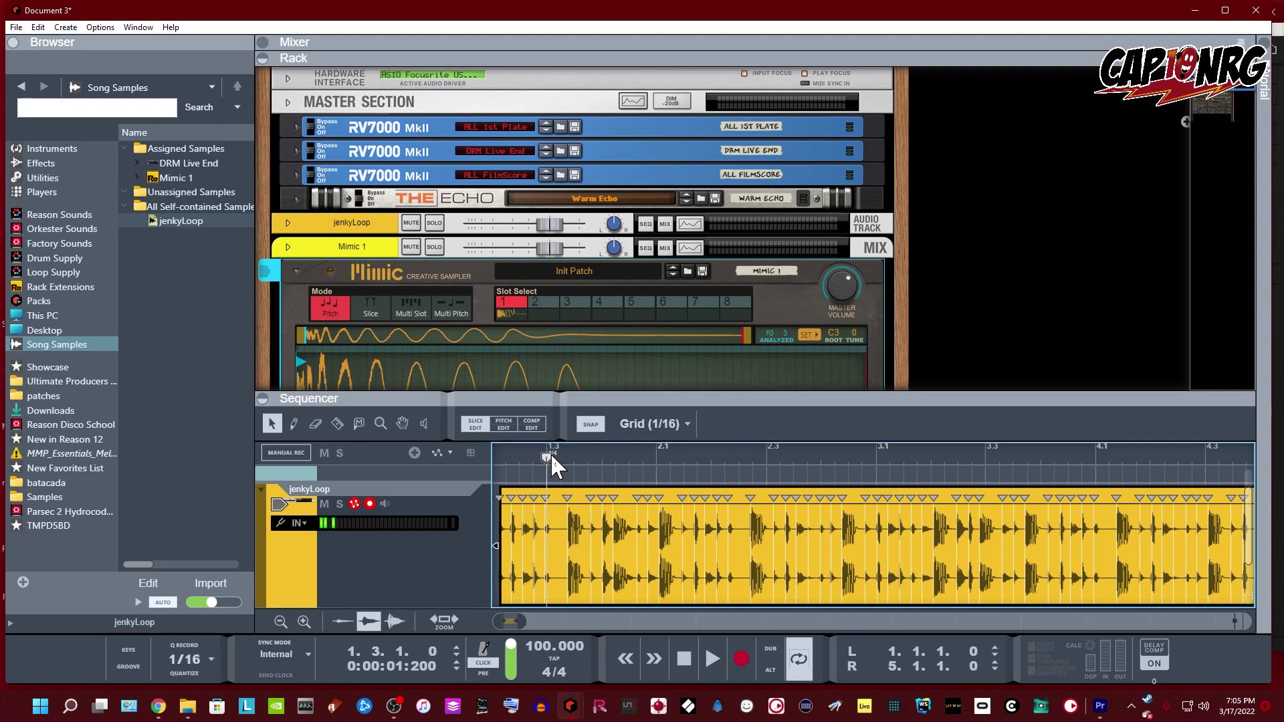
key(space)
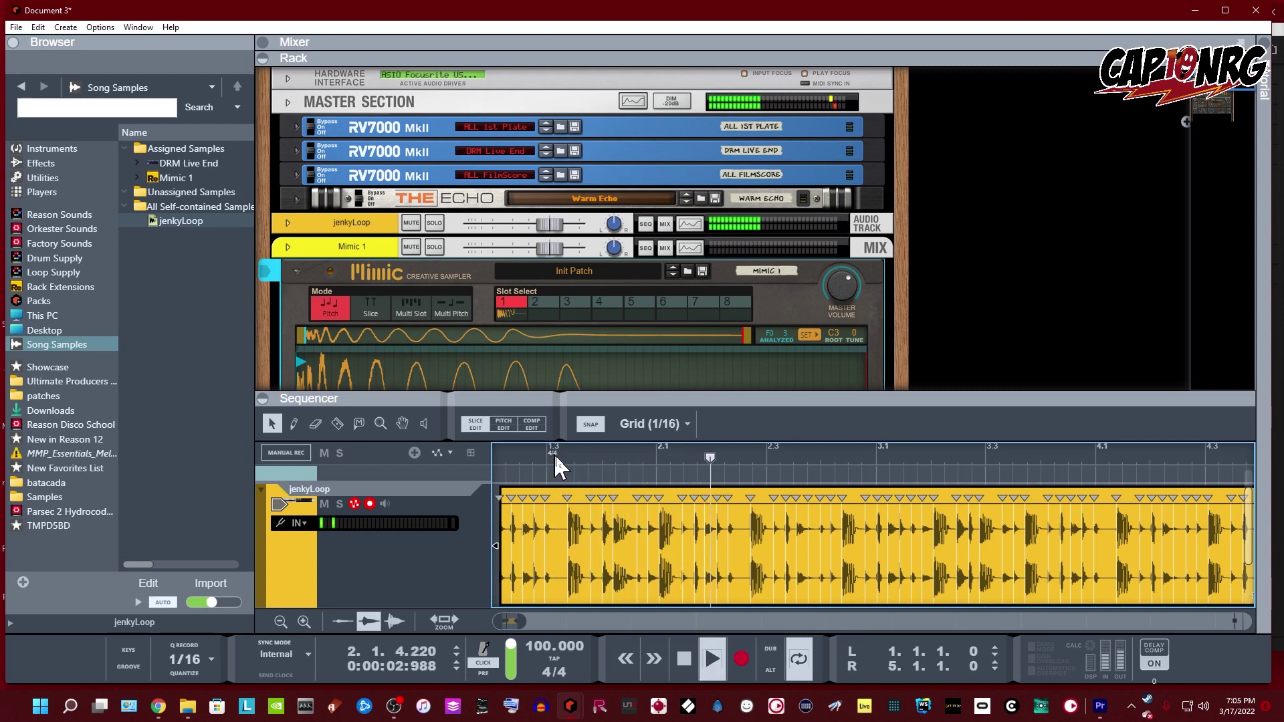
key(space)
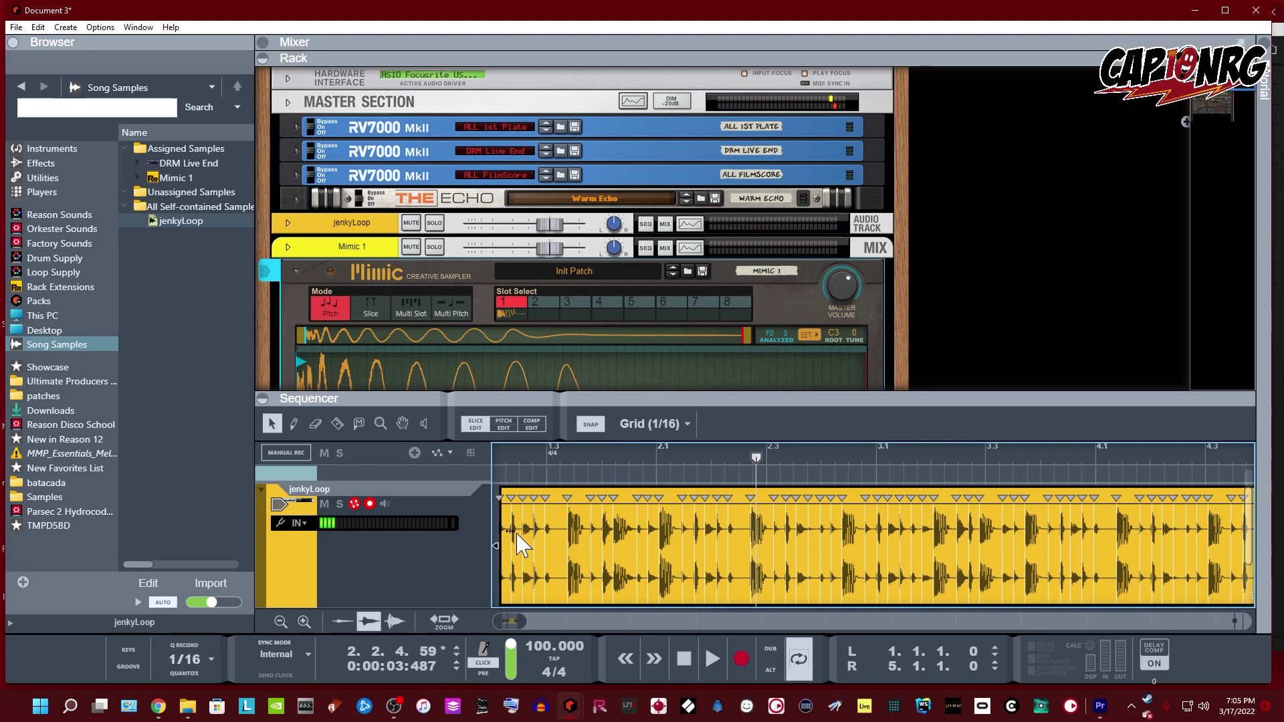
Split the clip with Split At Slices at the loud hit by bar 2.1 and at the loud hit shortly after 3.3
right_click(660, 498)
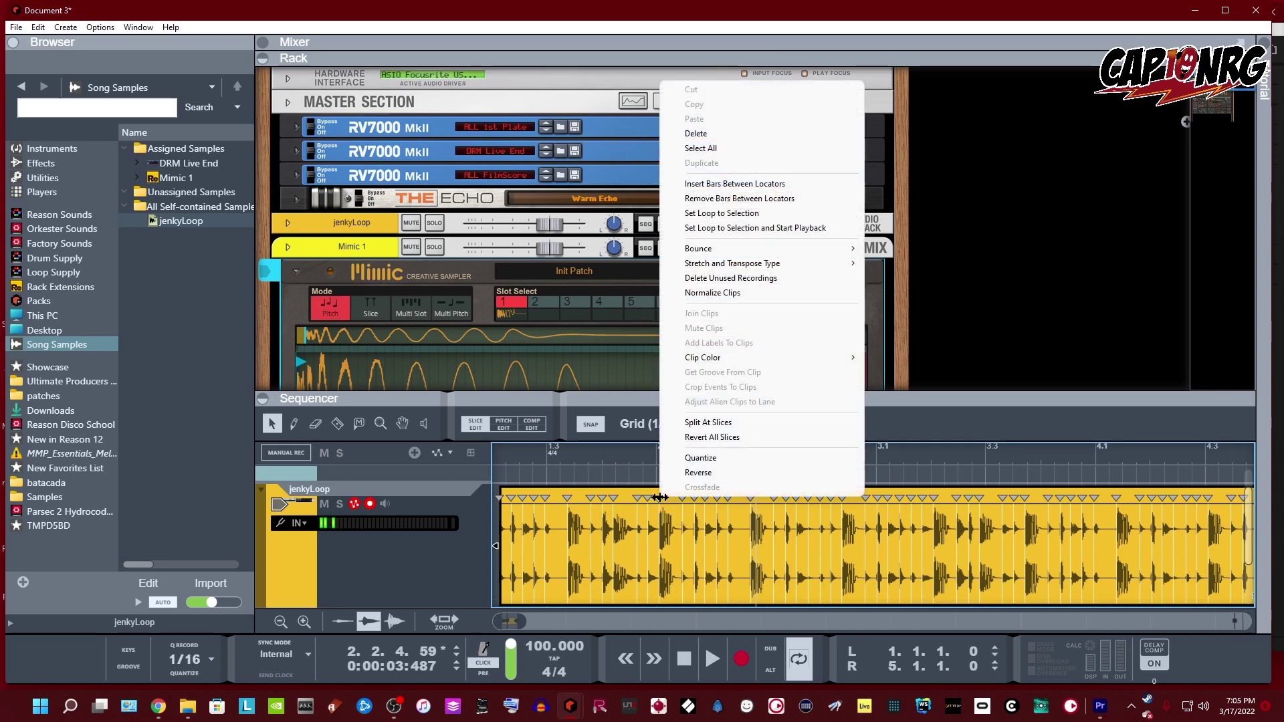
click(712, 436)
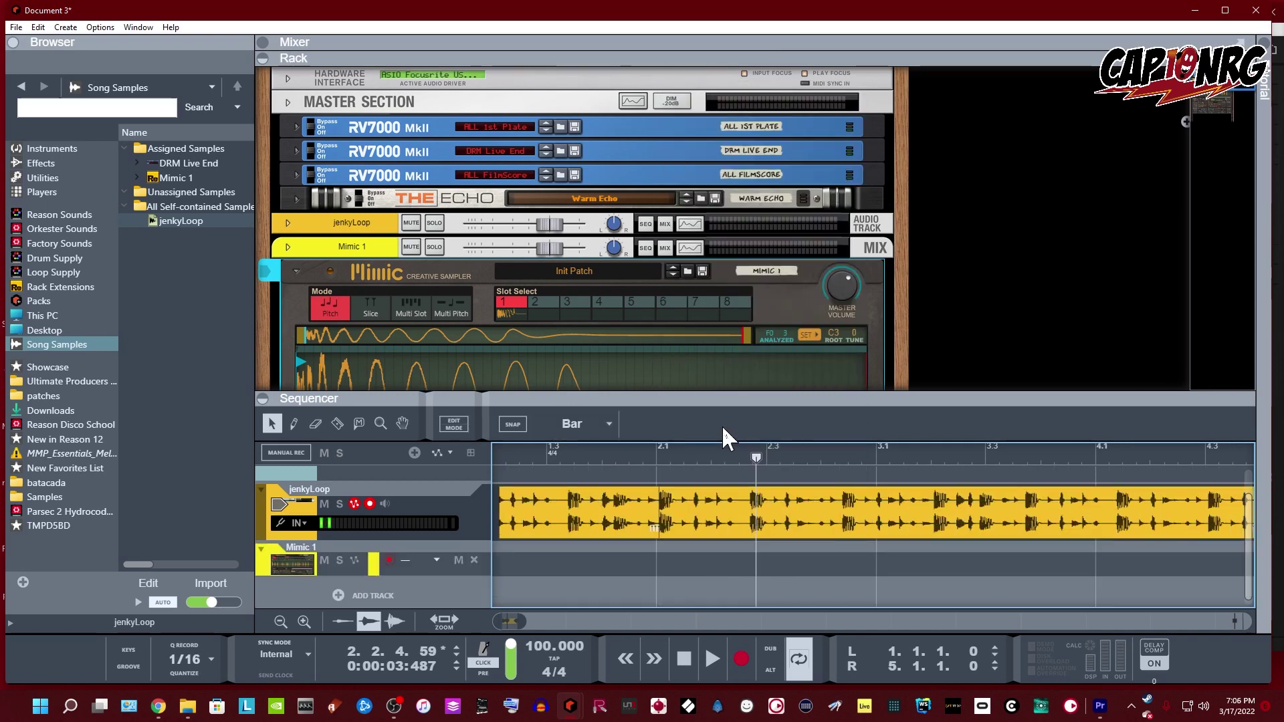
double_click(724, 541)
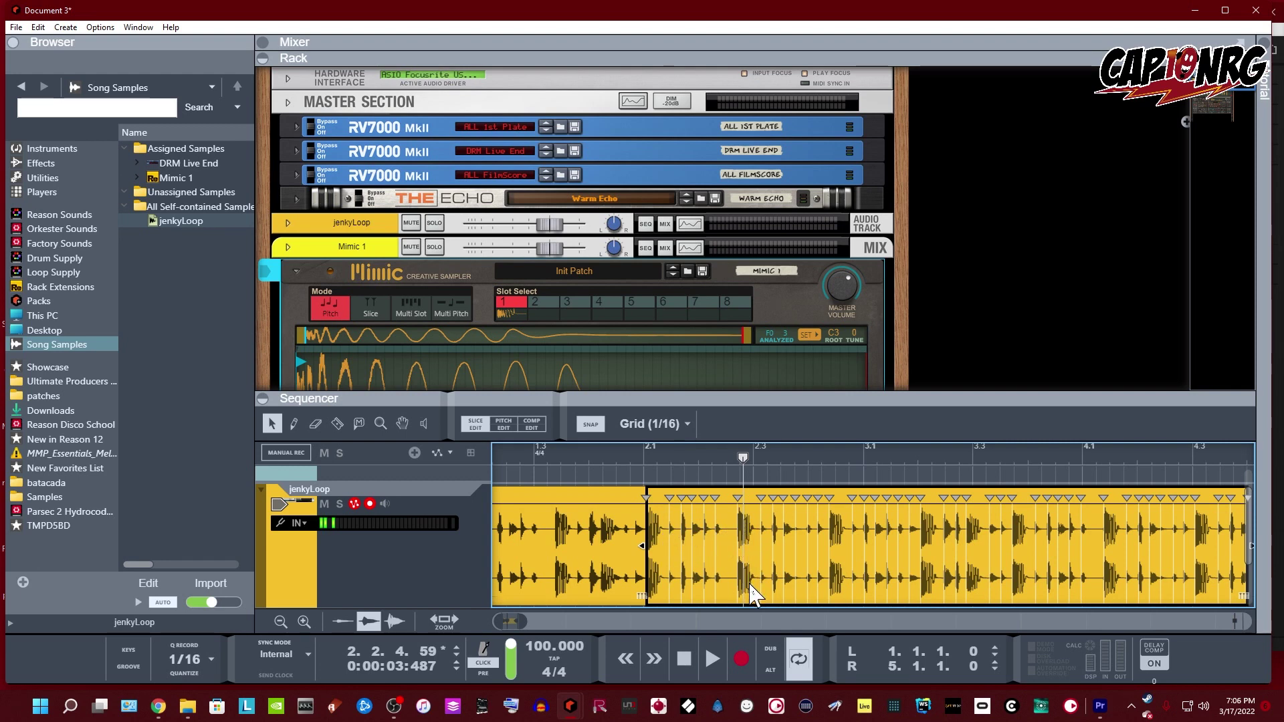
right_click(1014, 496)
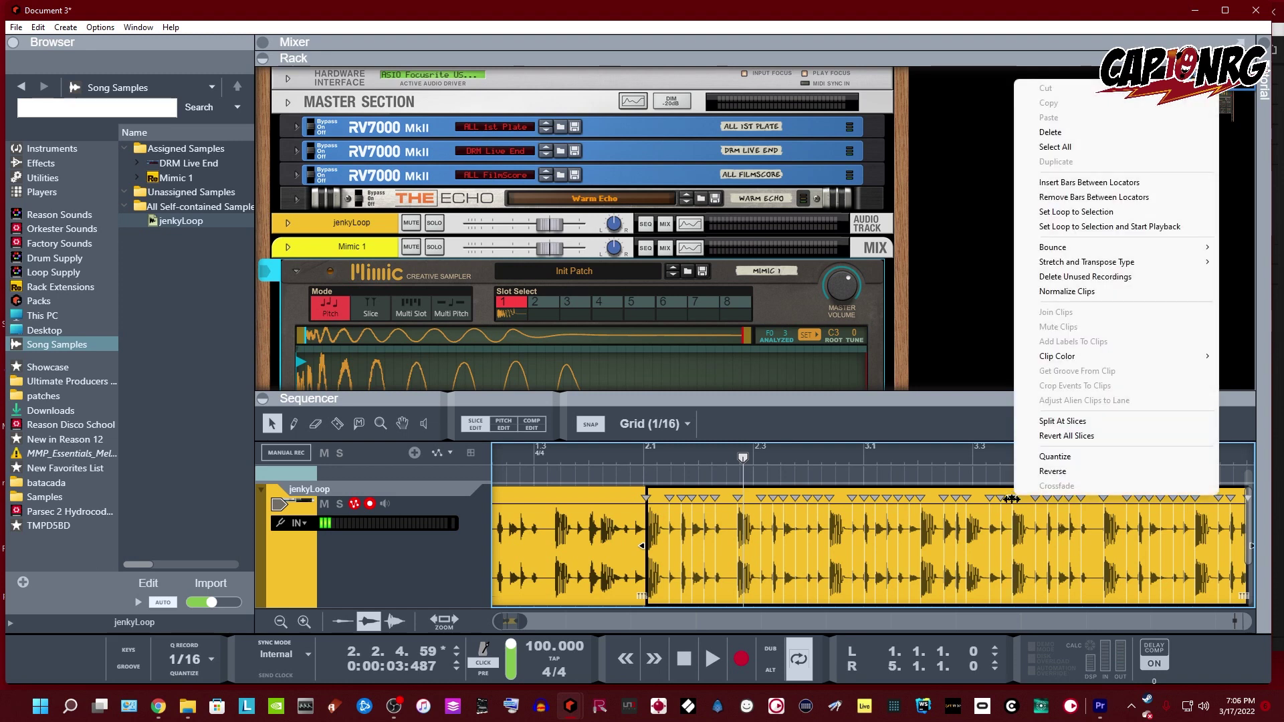
click(1076, 421)
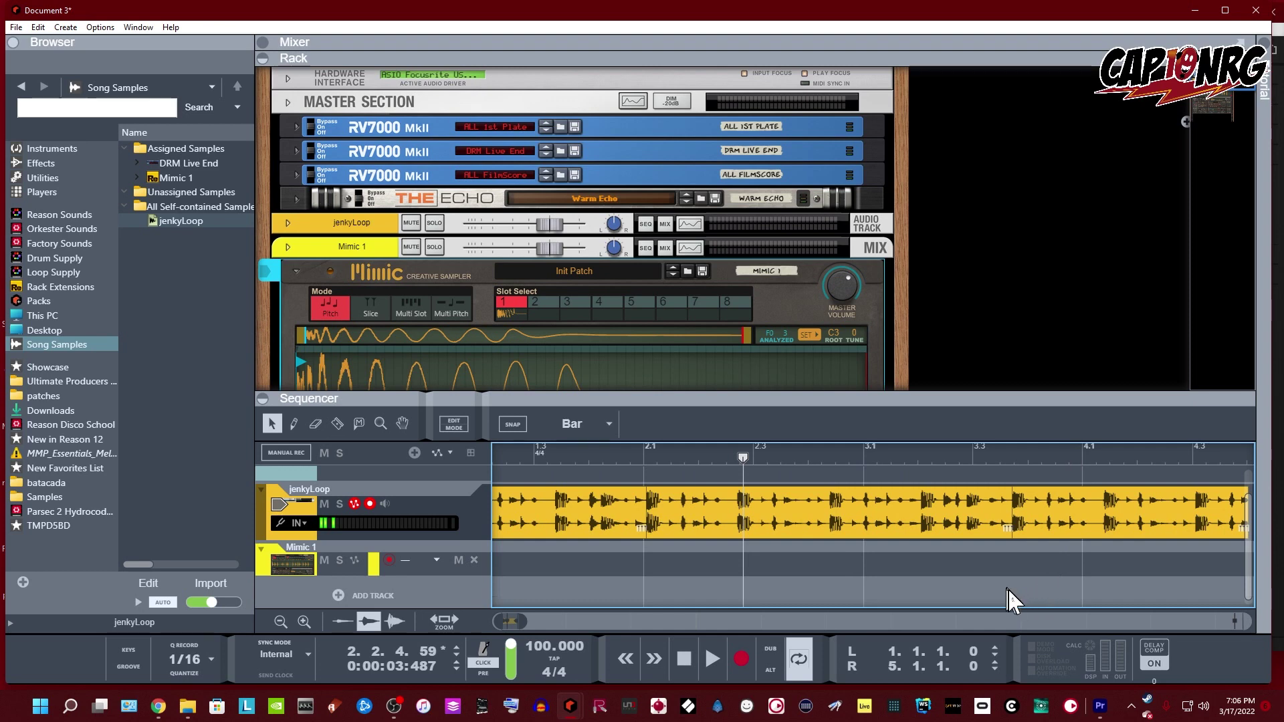
Delete the clips after and before the middle section, keeping only the section between the two splits
drag(1081, 515, 1111, 519)
key(Delete)
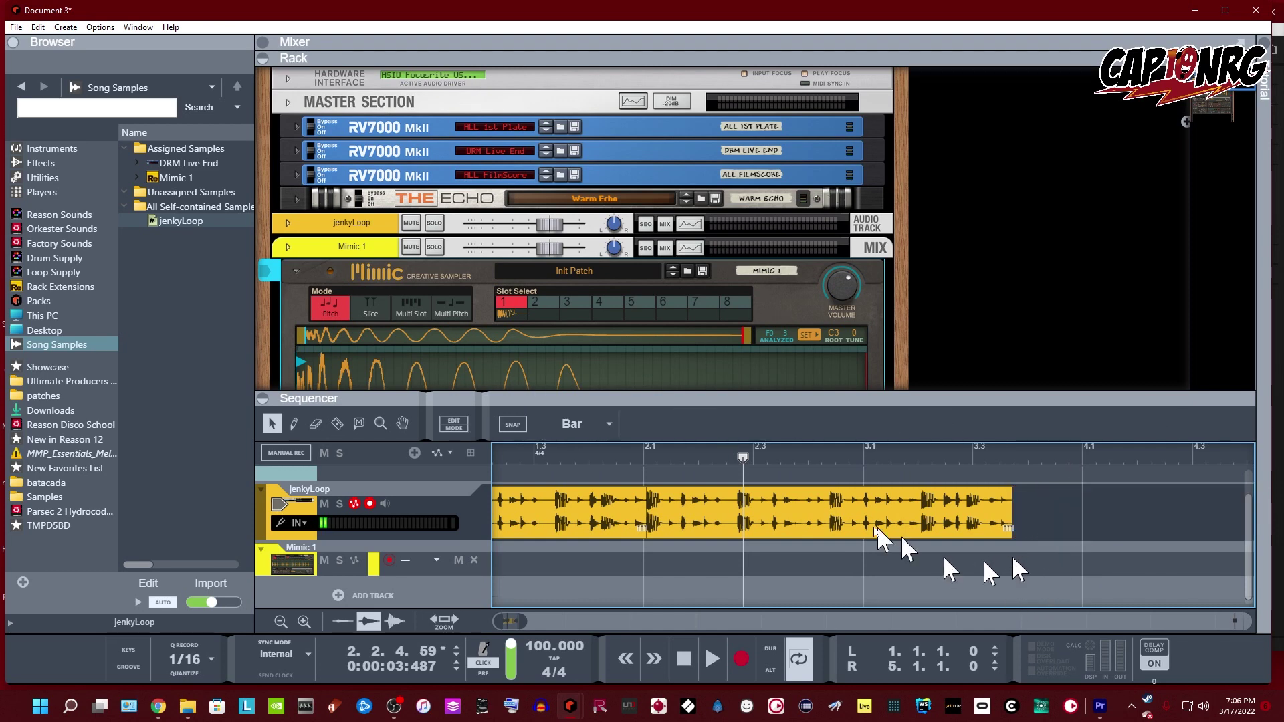
click(582, 521)
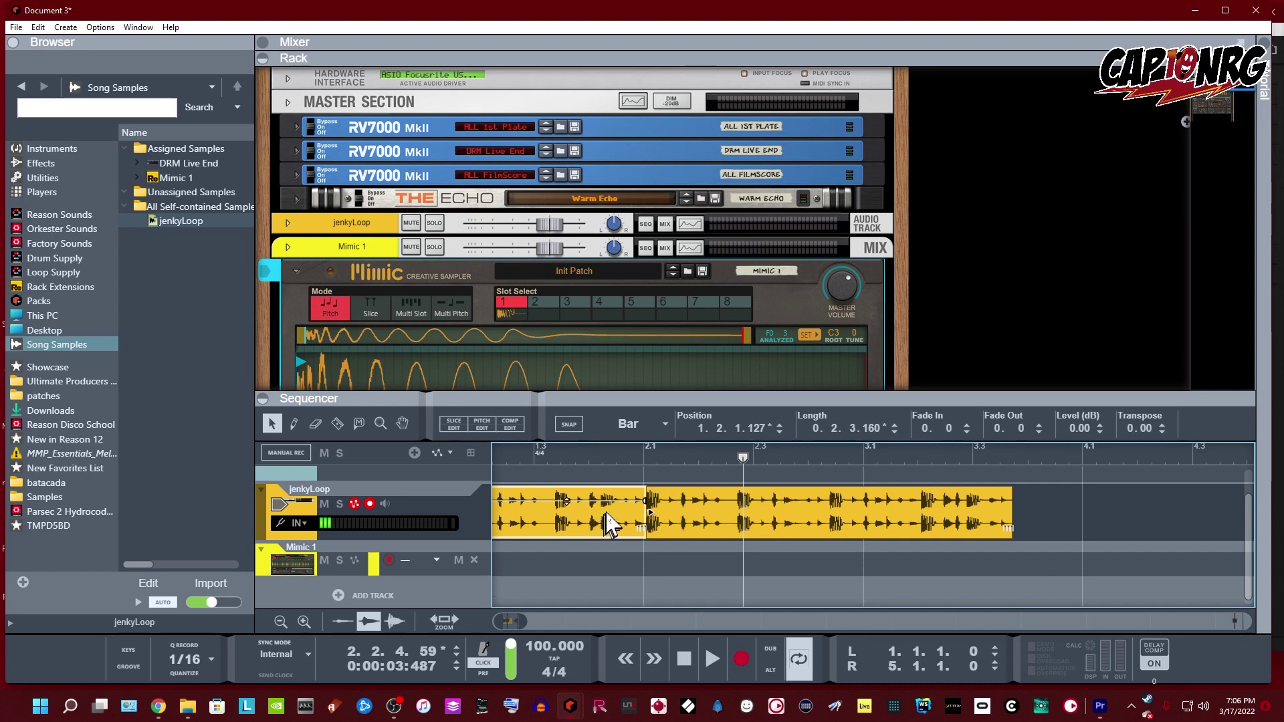
key(Delete)
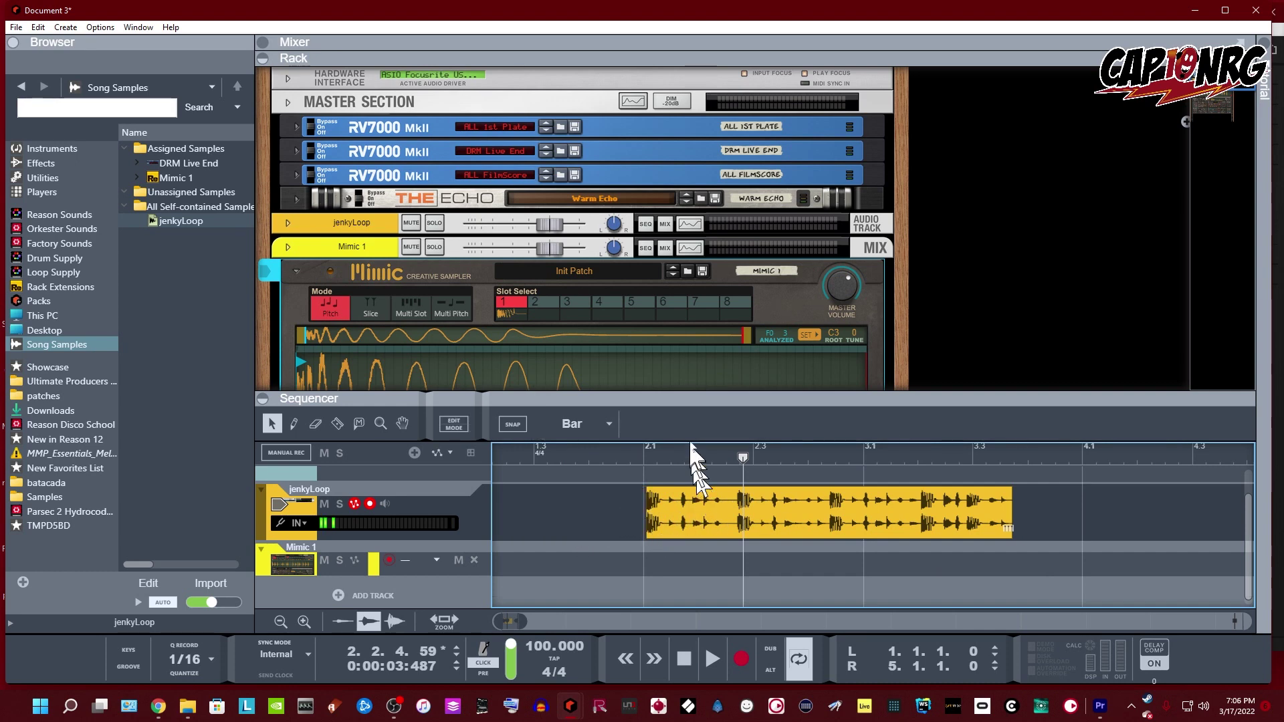
Move the remaining jenkyLoop clip to the start of the song at position 1.1.1.0, with the sequencer area enlarged
drag(690, 401, 776, 249)
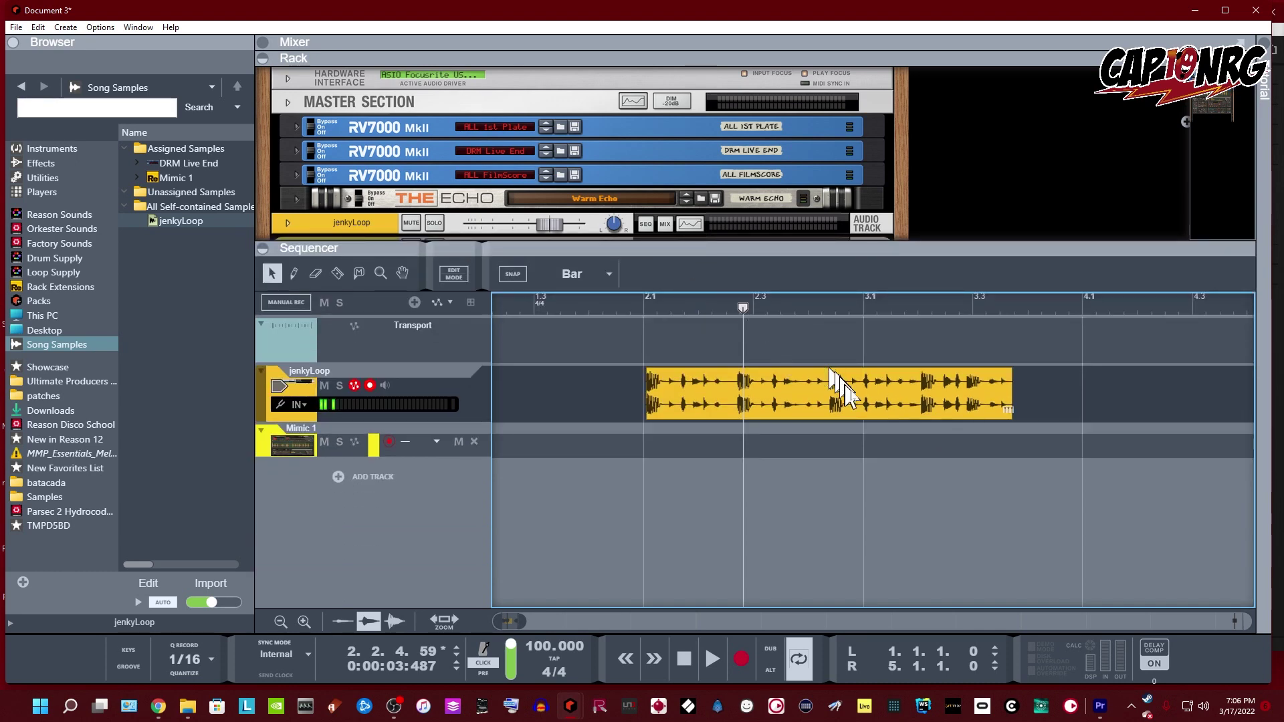
click(880, 413)
drag(880, 415, 748, 409)
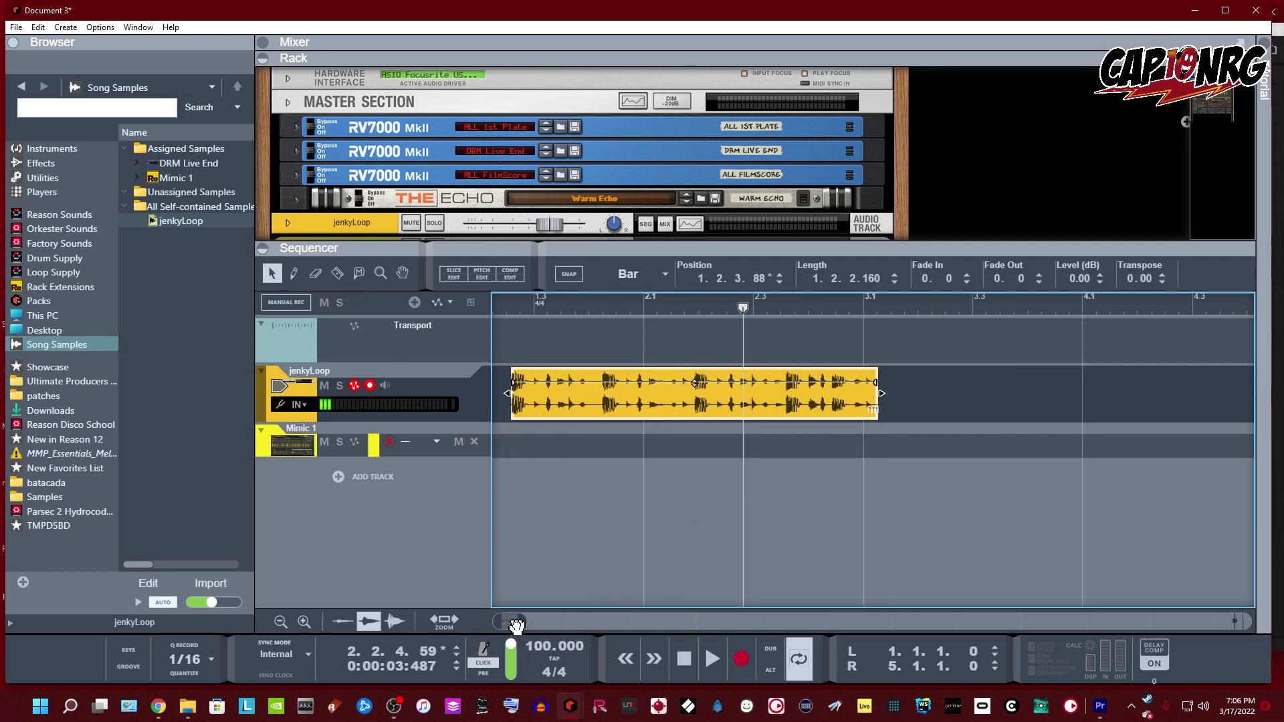
drag(517, 626, 512, 626)
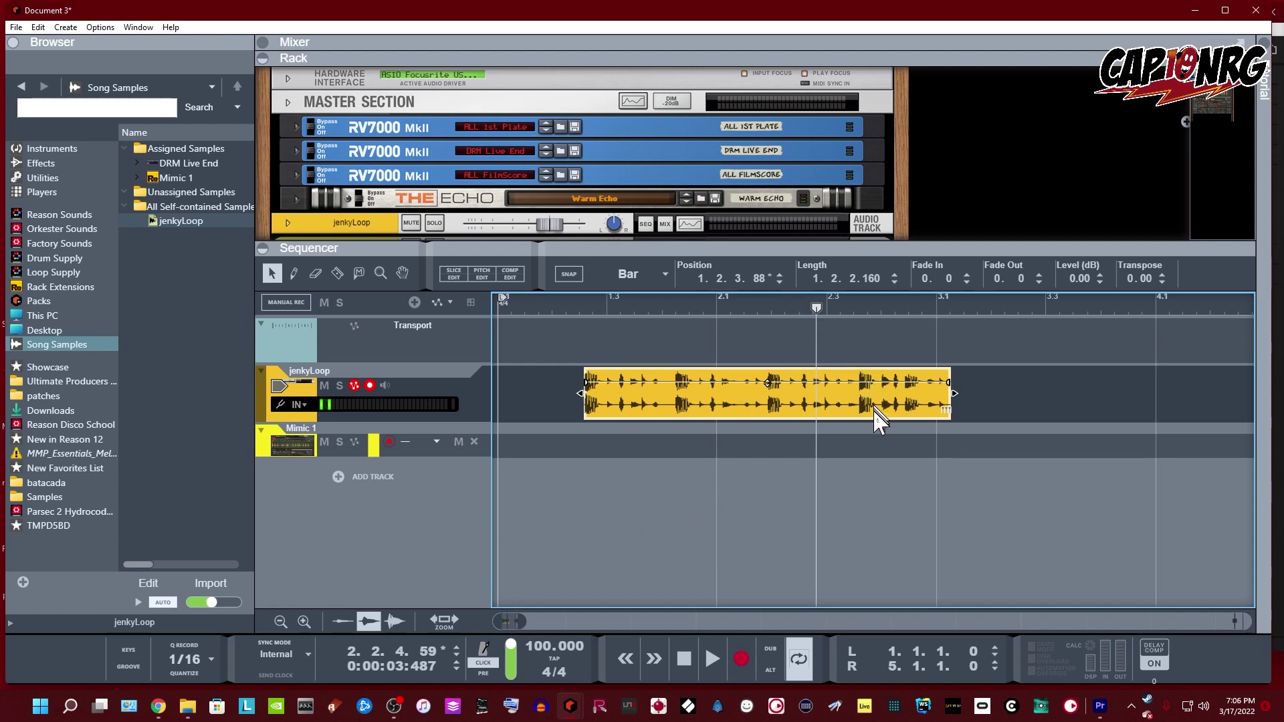
drag(879, 421, 714, 425)
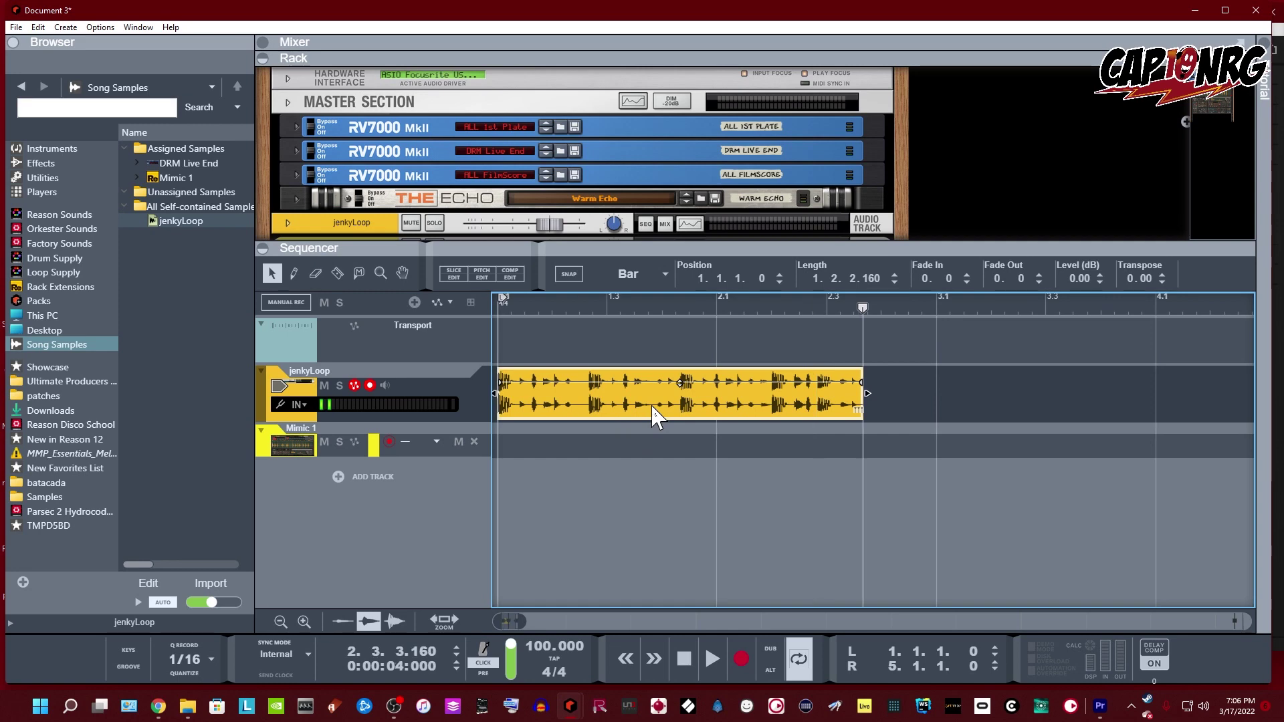
Duplicate the jenkyLoop clip directly after itself, play both clips against the metronome, and stop playback
key(ctrl+d)
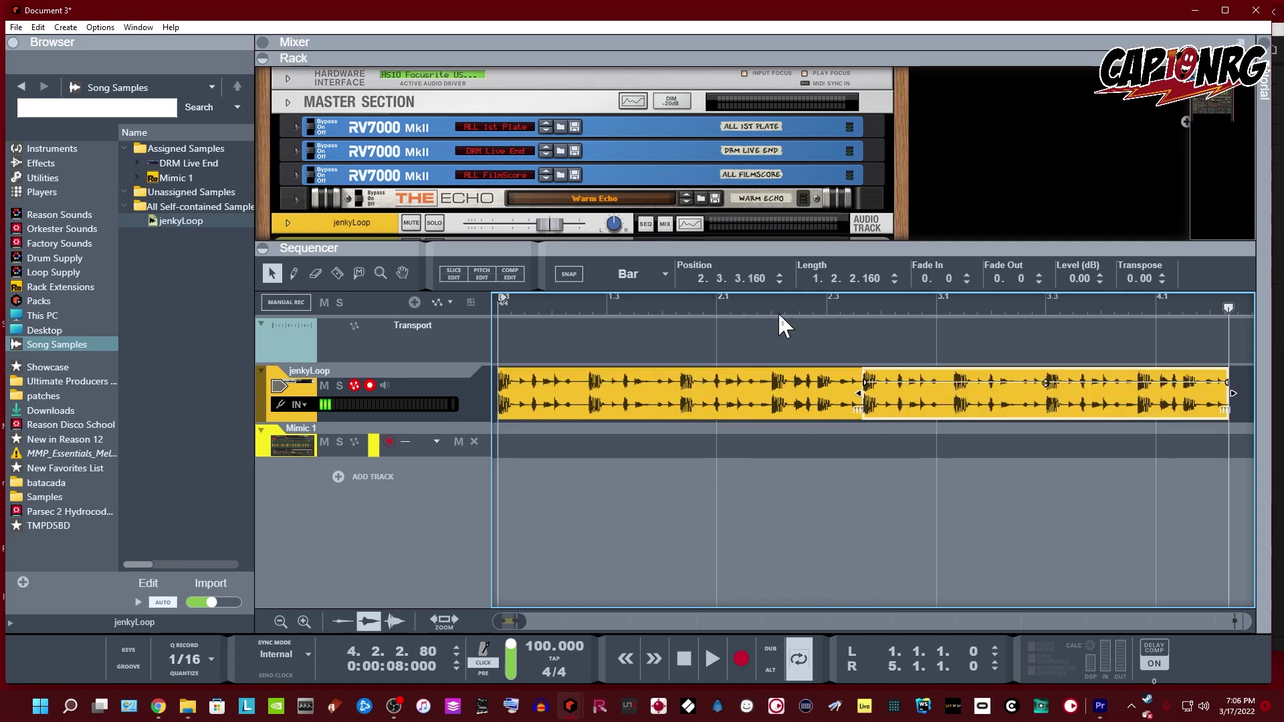
key(KP_0)
key(space)
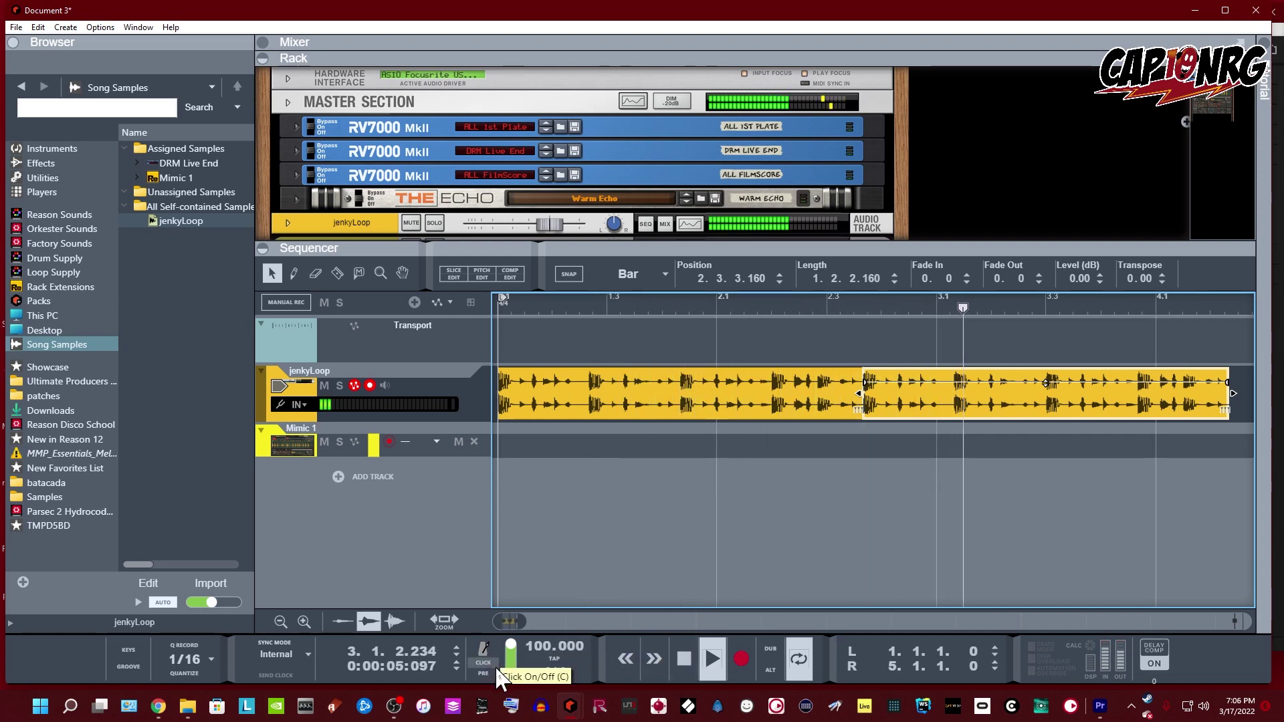
key(KP_1)
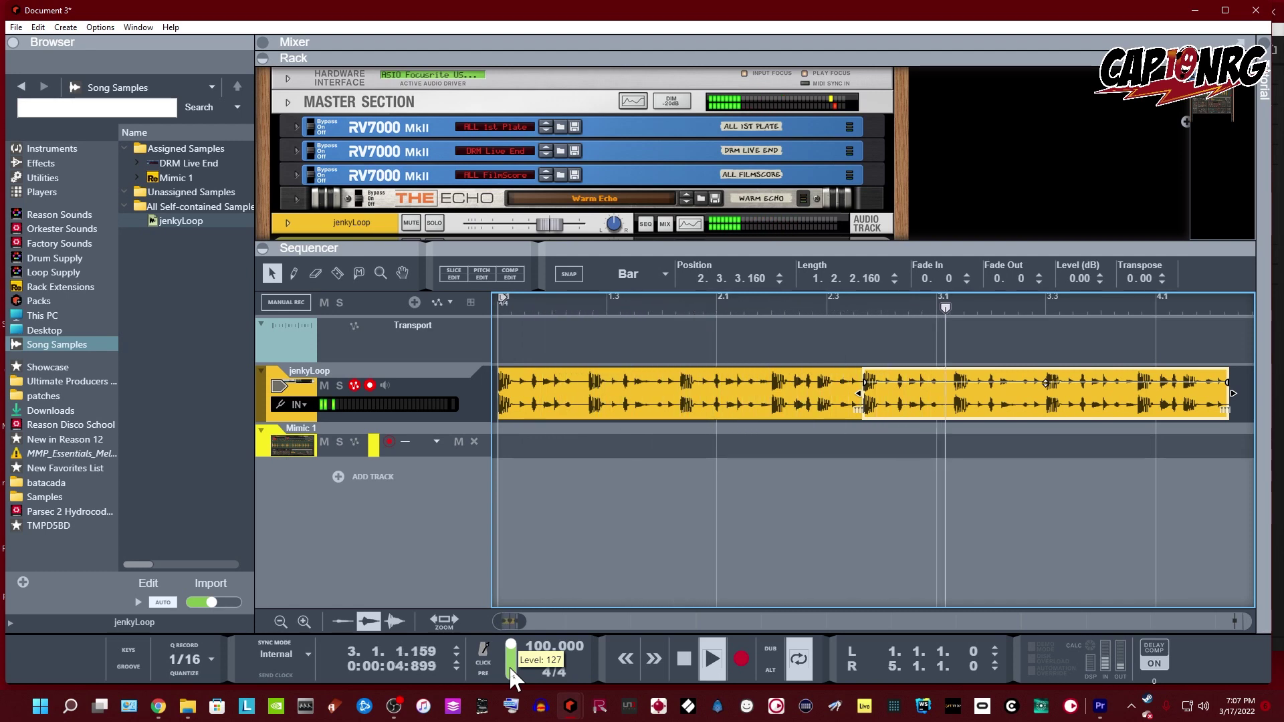
key(space)
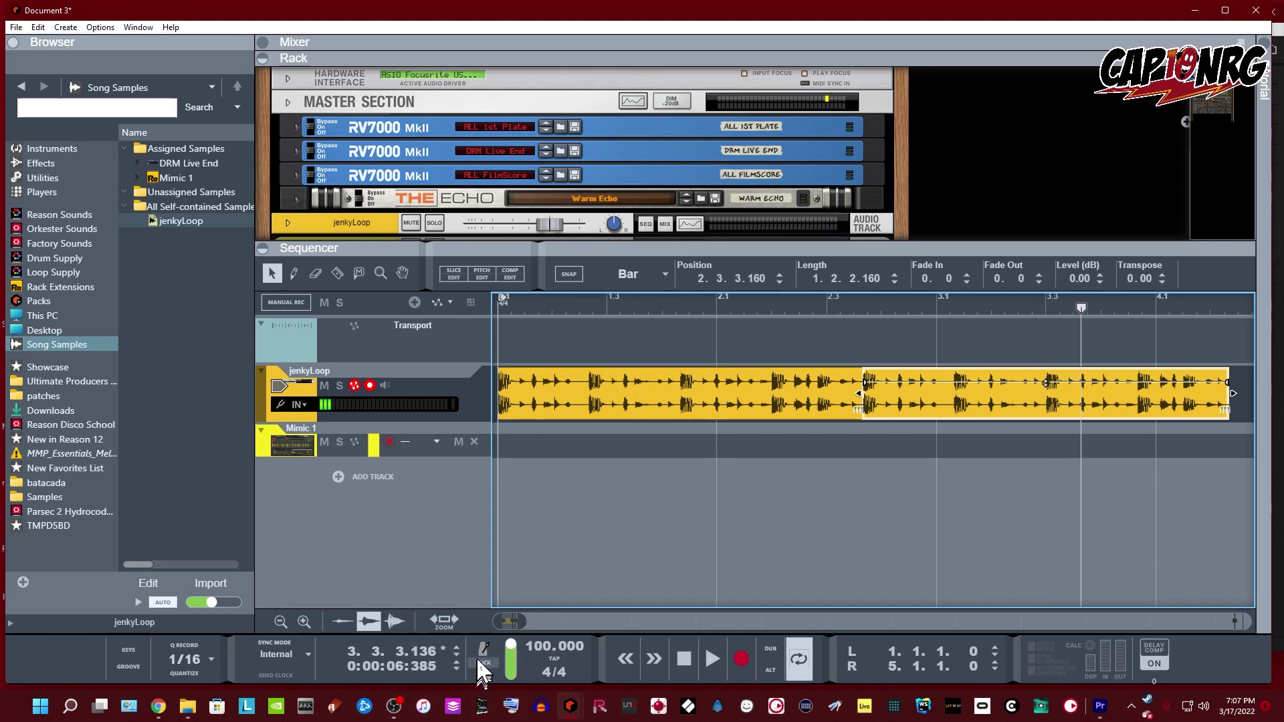
Play the repeated loop once more, stop playback, and delete the duplicate clip
mouse_move(512, 665)
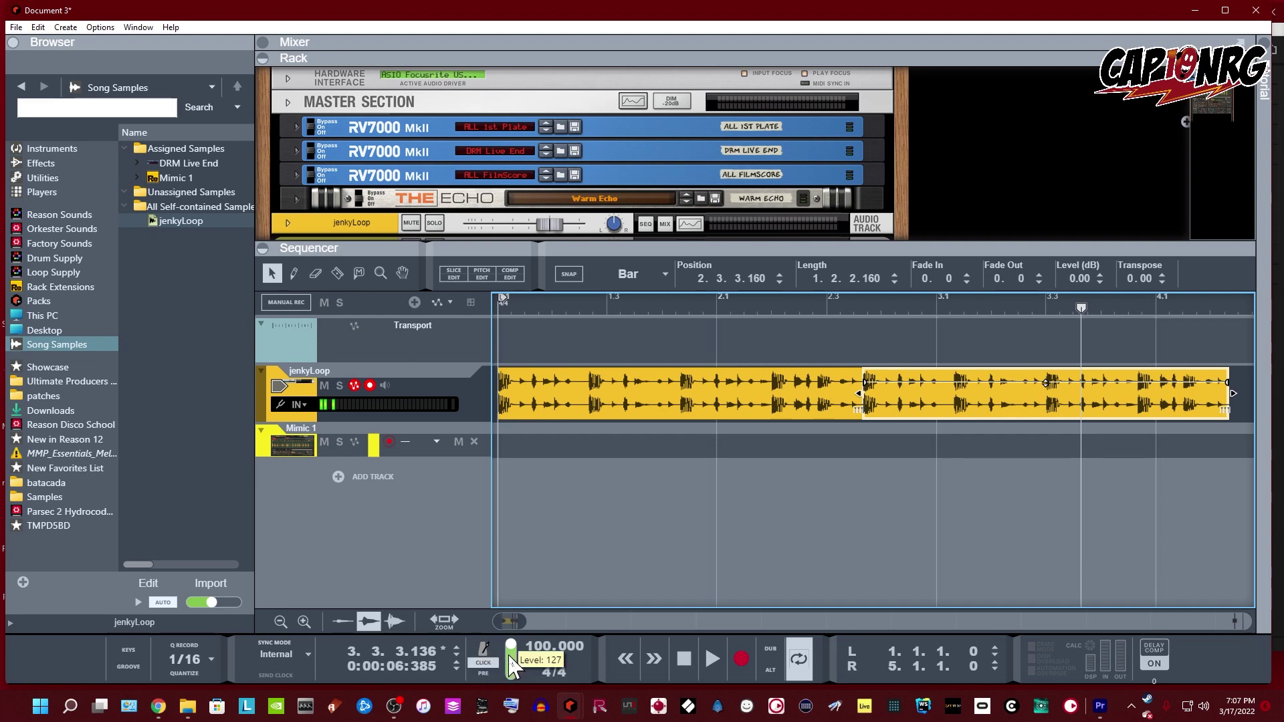
key(space)
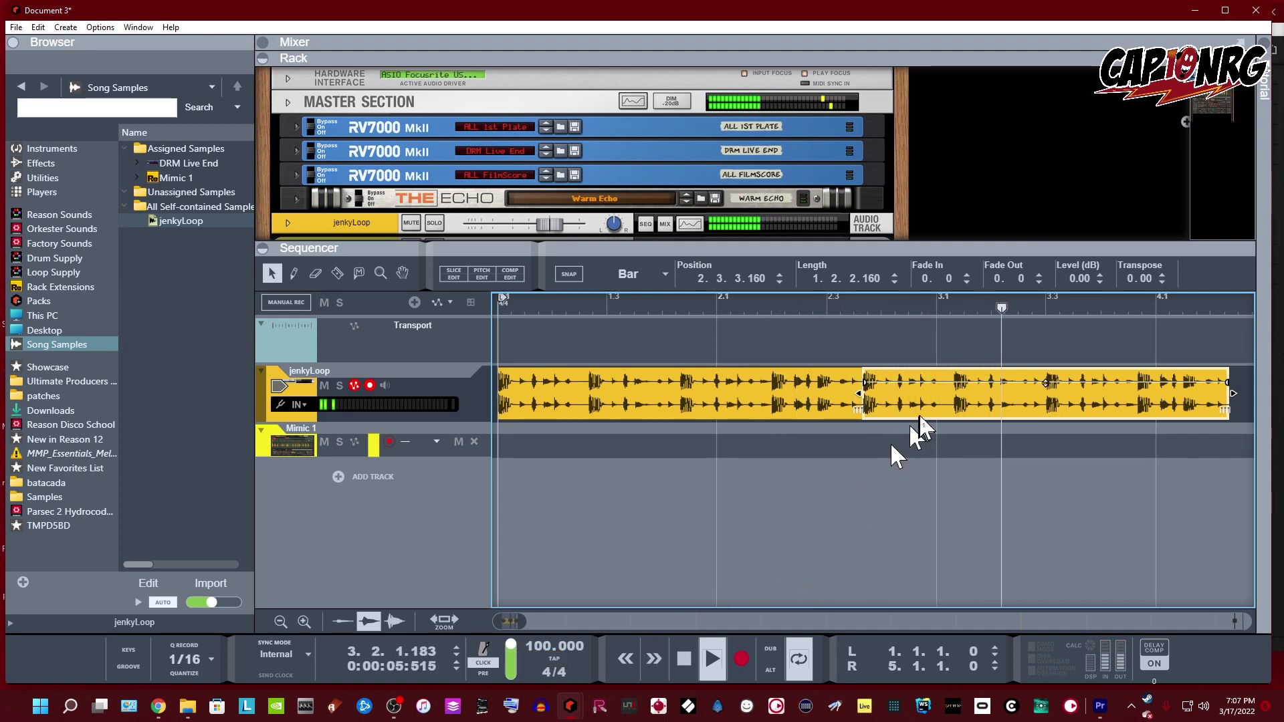
key(space)
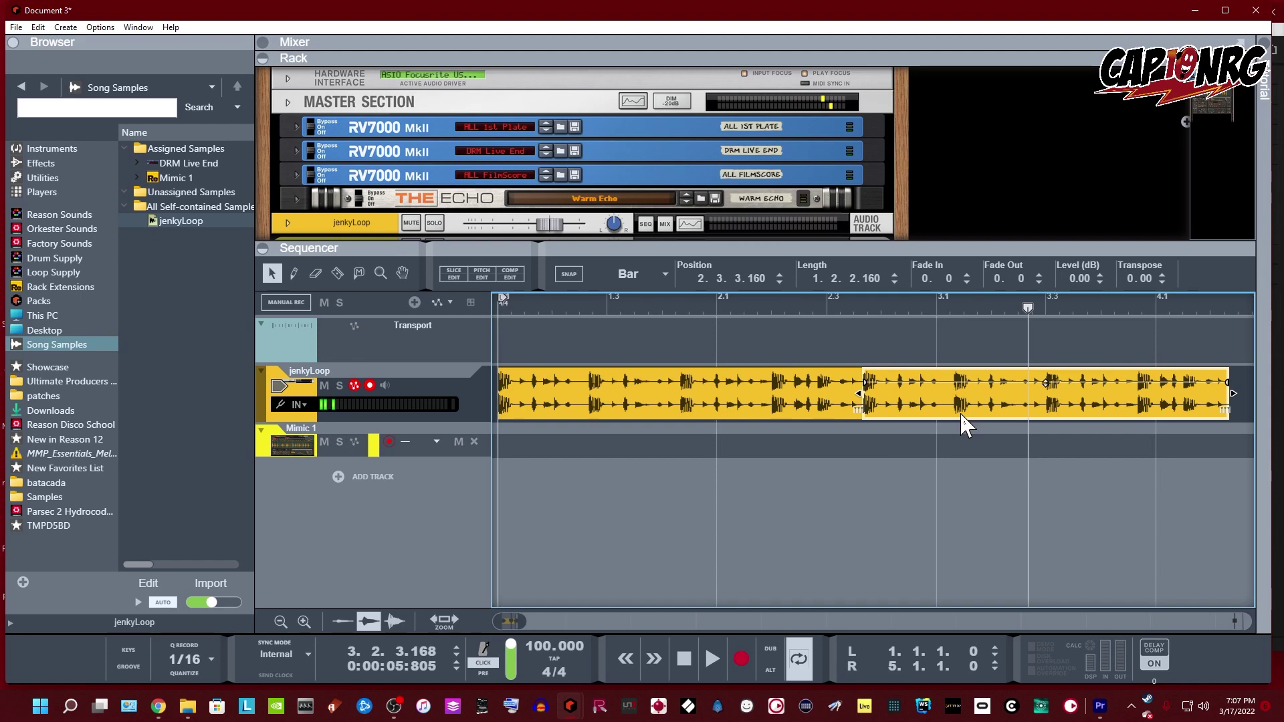
key(Delete)
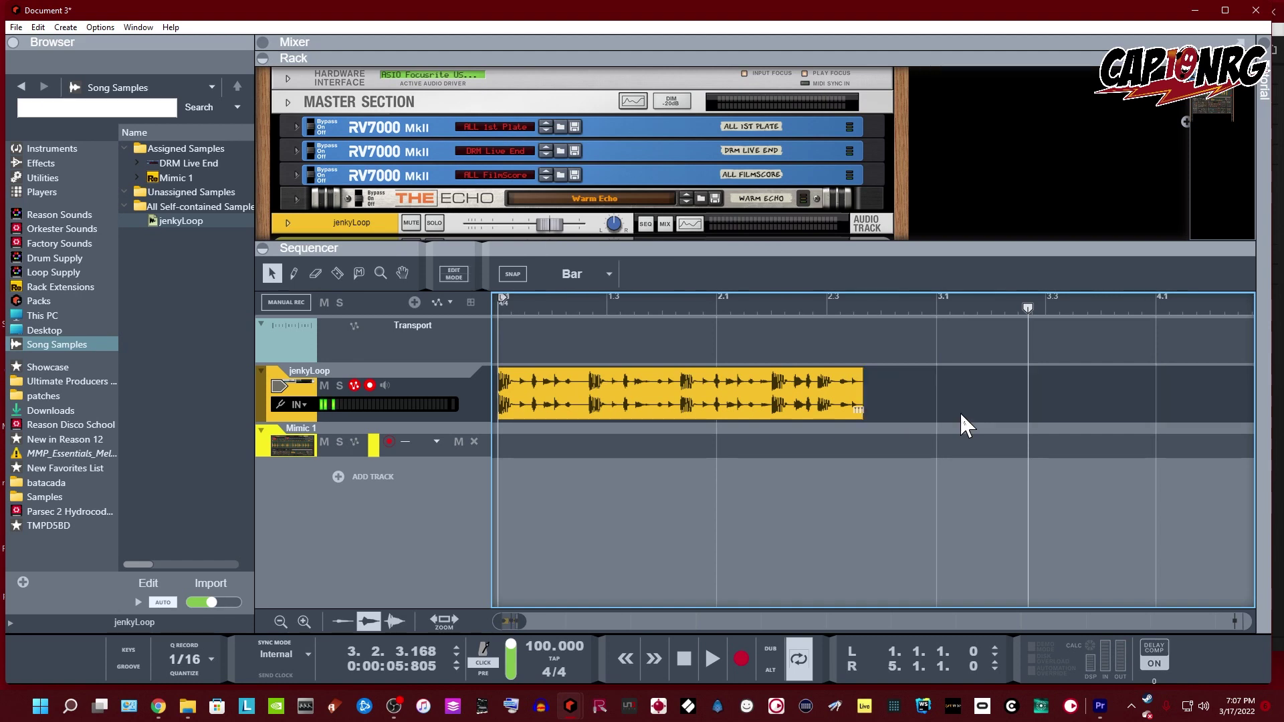
Try time-stretching the jenkyLoop clip to a length of 4.0.0.67, play it from the start, and undo the stretch
click(821, 407)
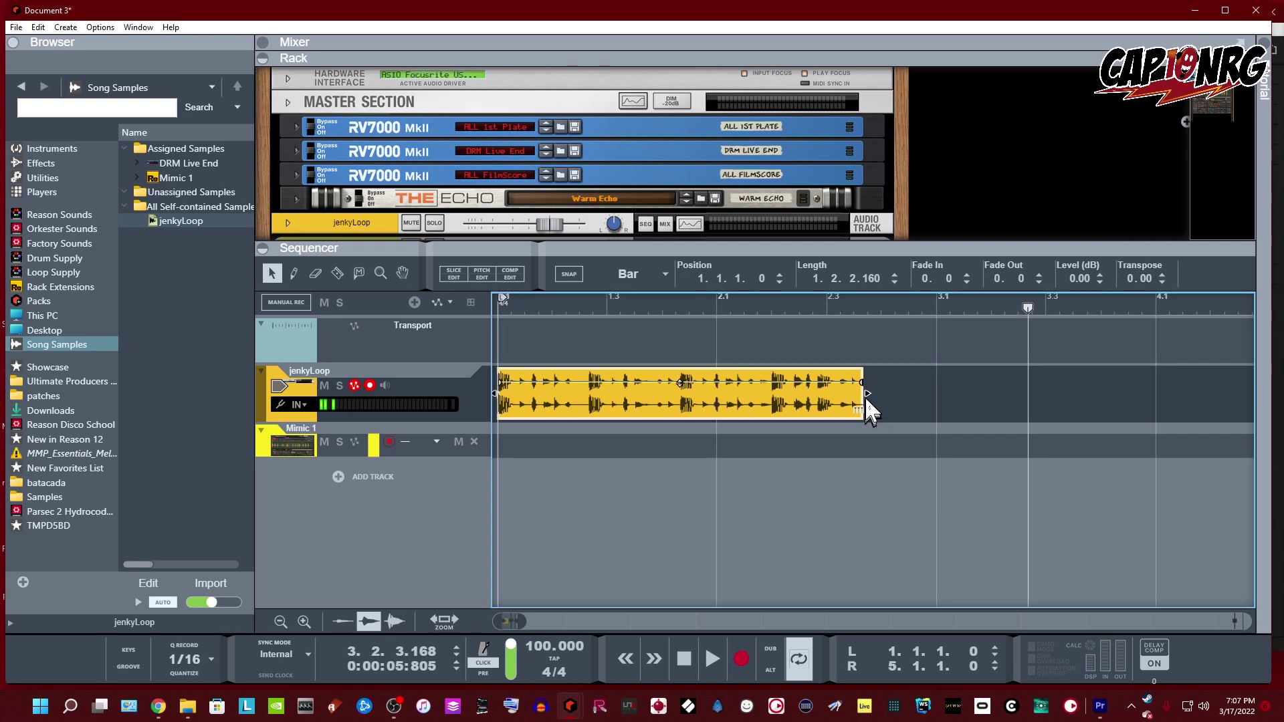
drag(870, 395, 1017, 404)
key(Home)
key(space)
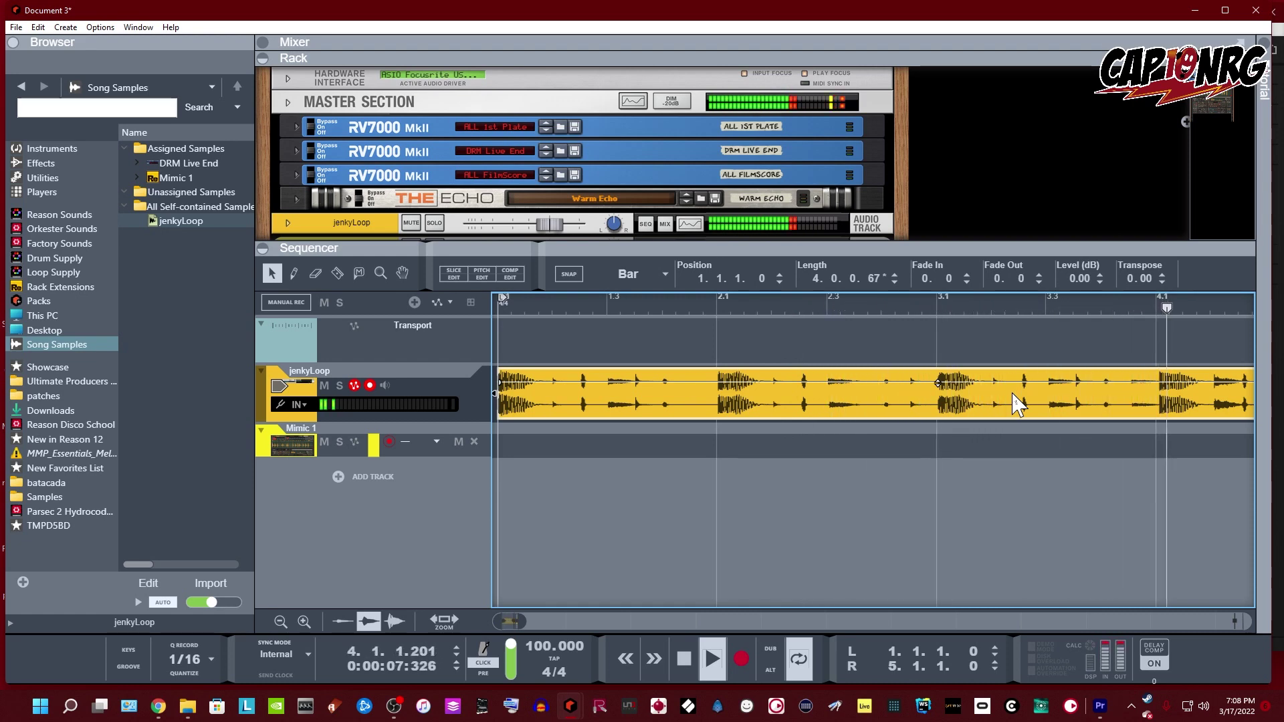
key(space)
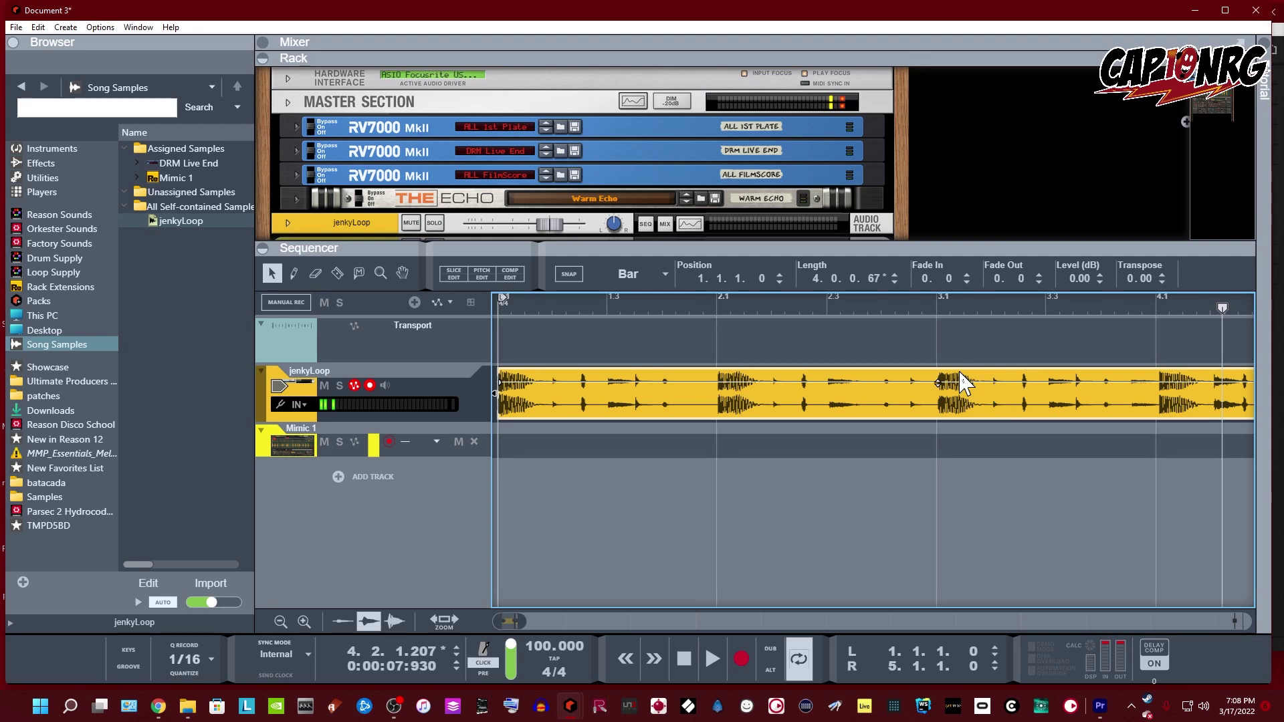
key(ctrl+z)
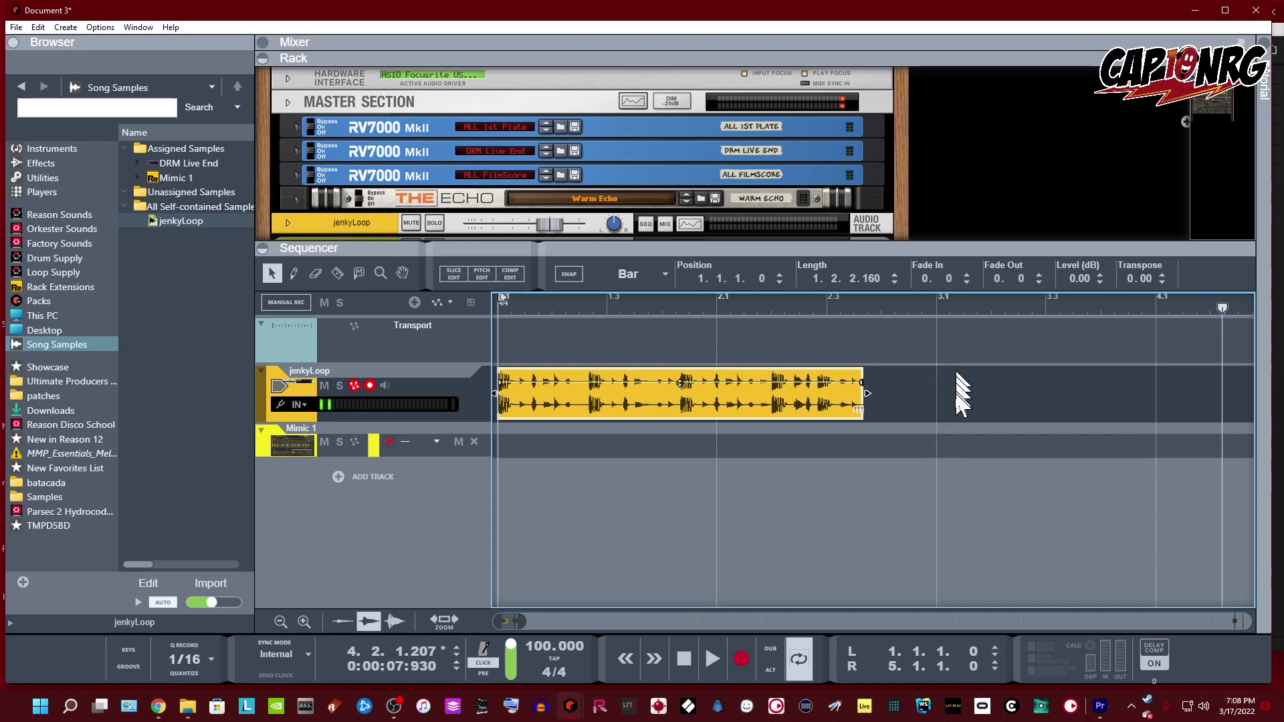
Turn on snap, time-stretch the jenkyLoop clip to exactly 2 bars, and play it from the start
click(574, 279)
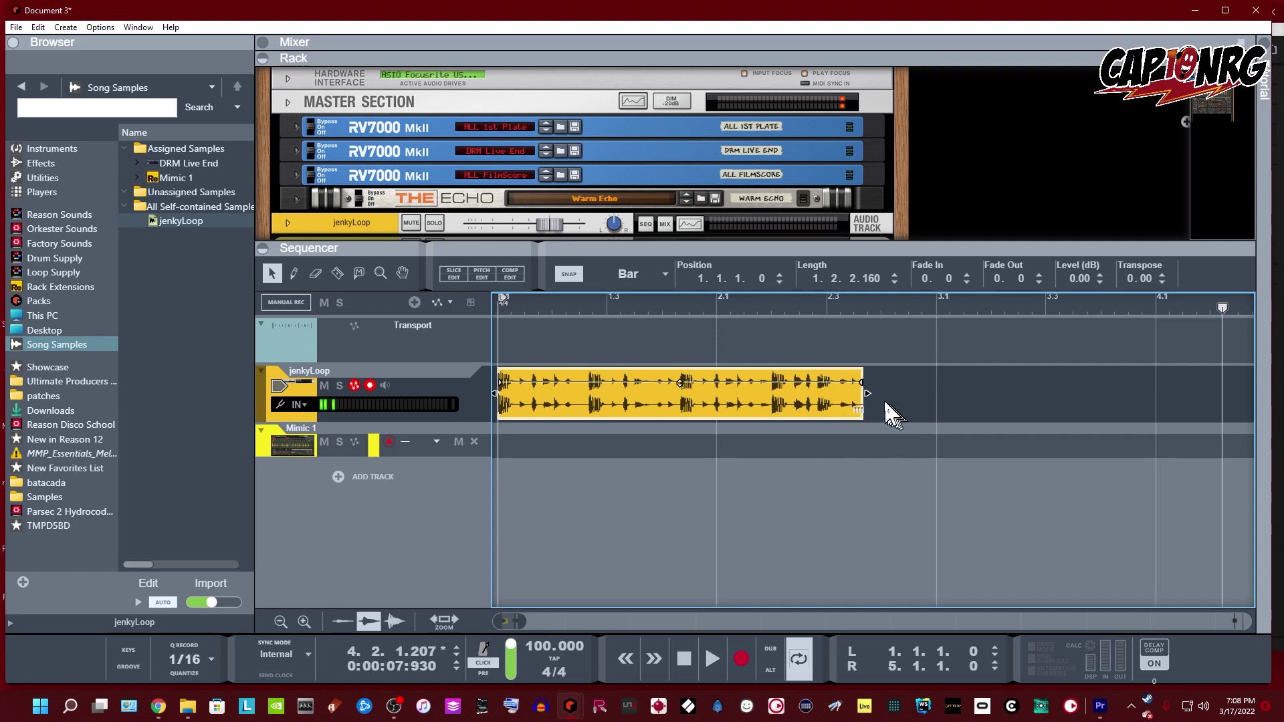
drag(874, 394, 878, 399)
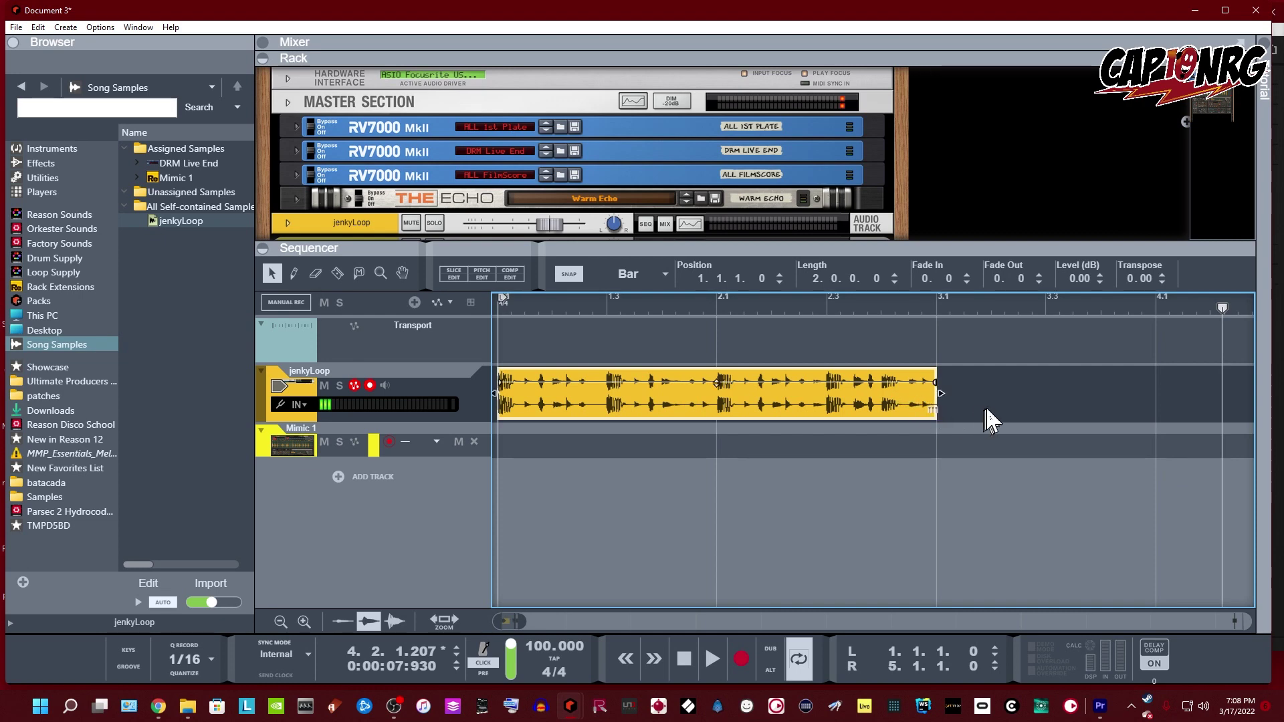
key(KP_0)
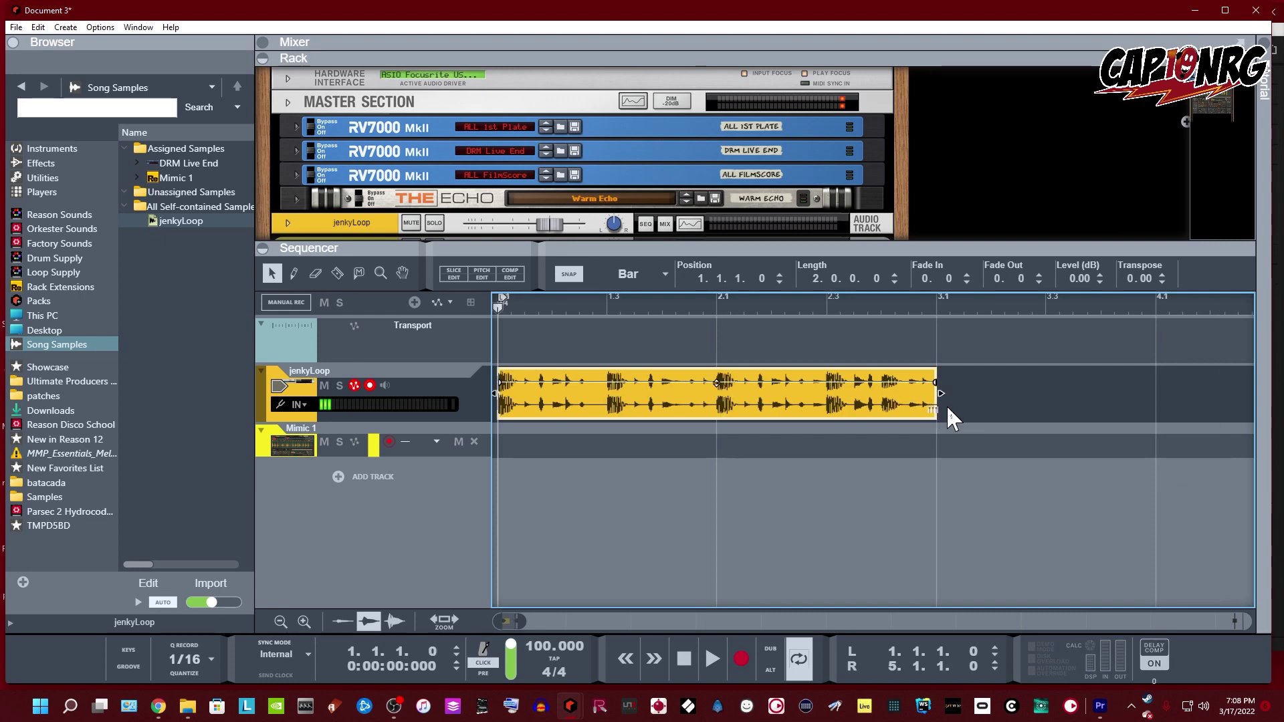
key(space)
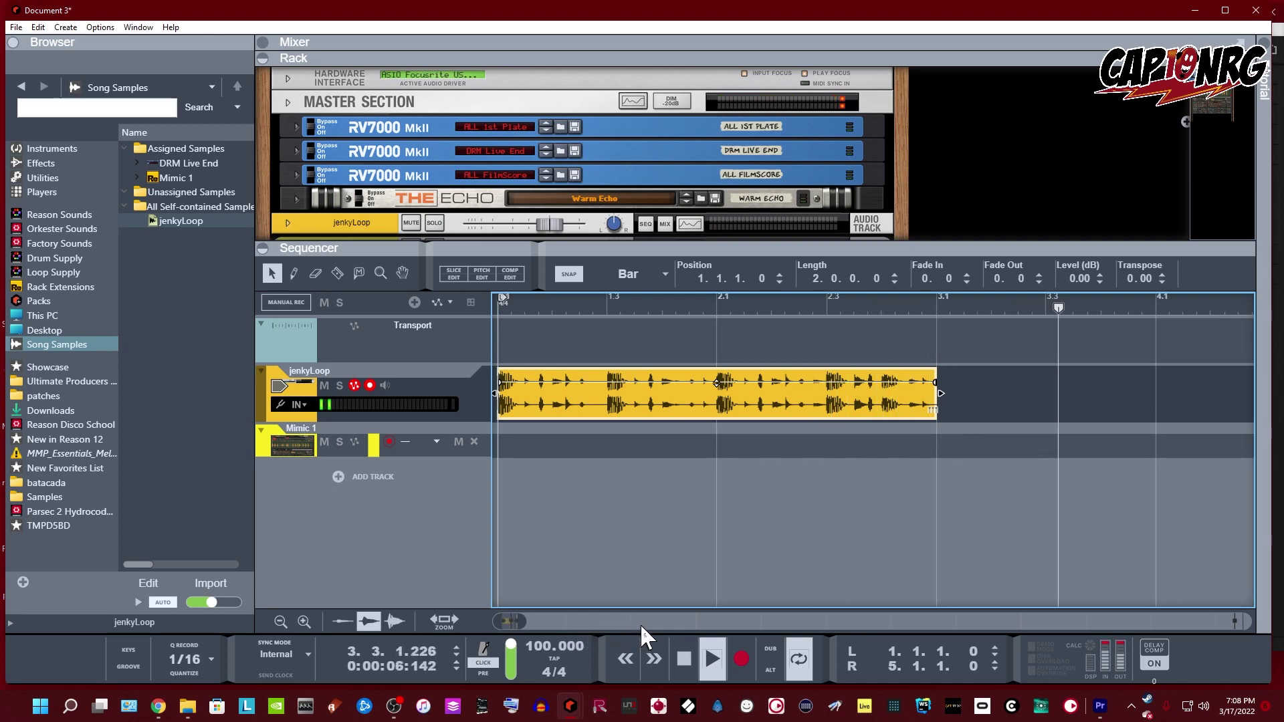
key(space)
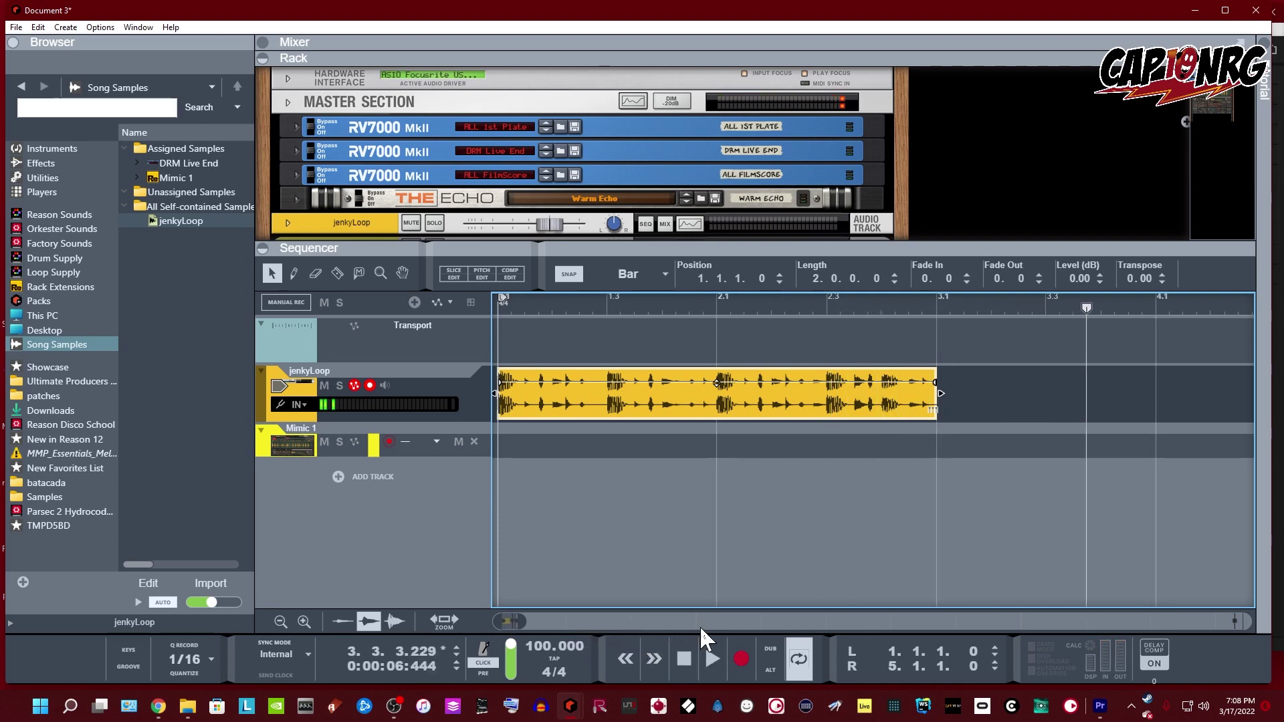
Set the right loop locator to bar 3, play the two-bar loop from the start, and stop playback
click(701, 557)
key(ctrl+a)
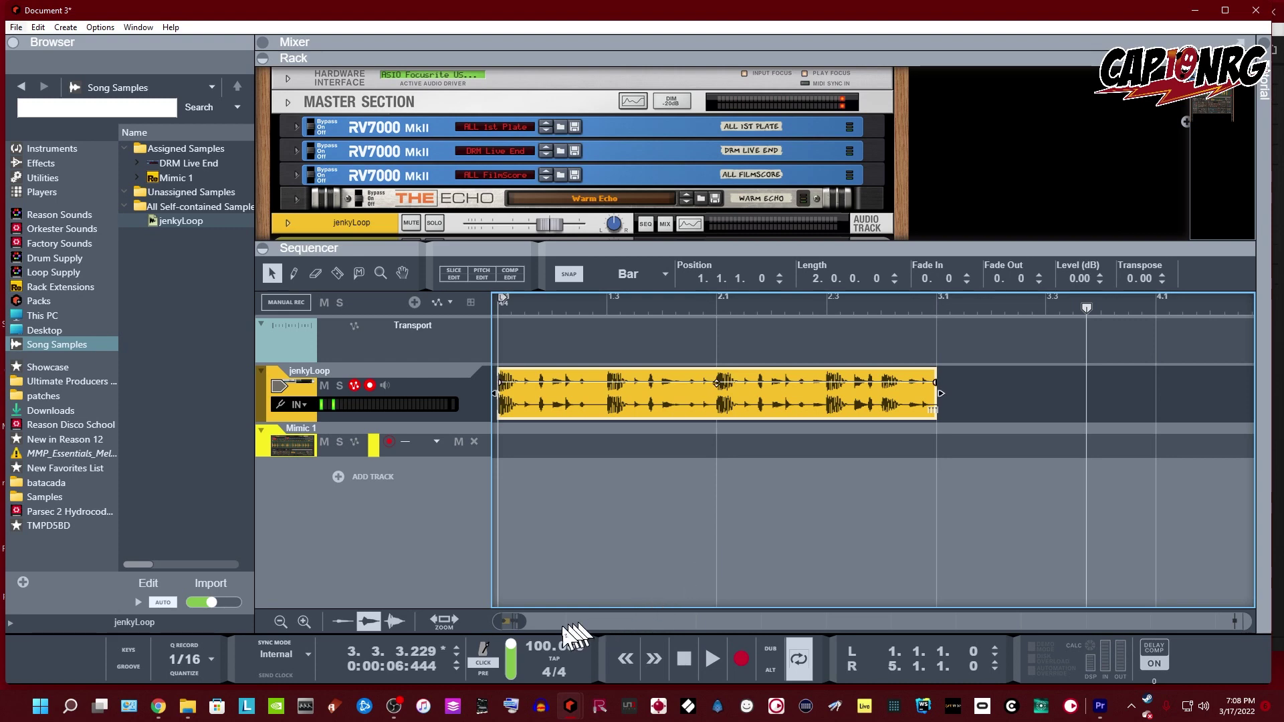
drag(520, 624, 539, 624)
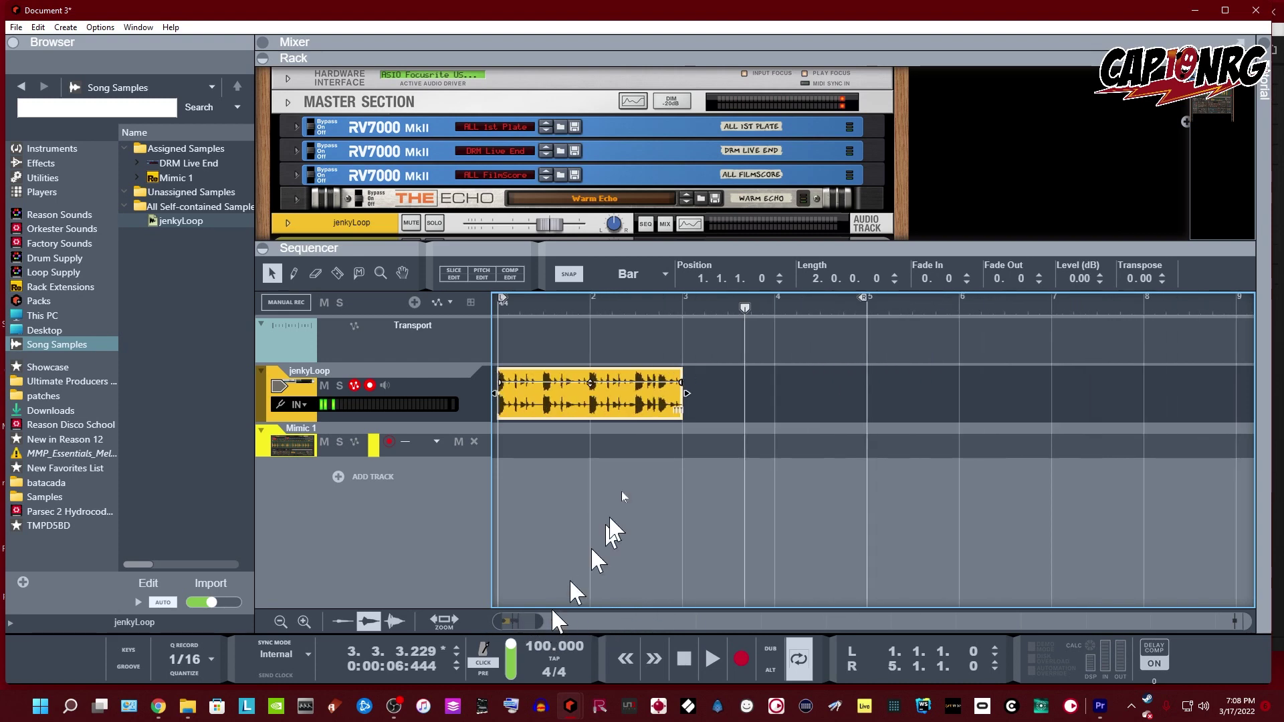
mouse_move(862, 302)
mouse_down()
mouse_move(817, 320)
mouse_move(713, 315)
mouse_up()
key(KP_0)
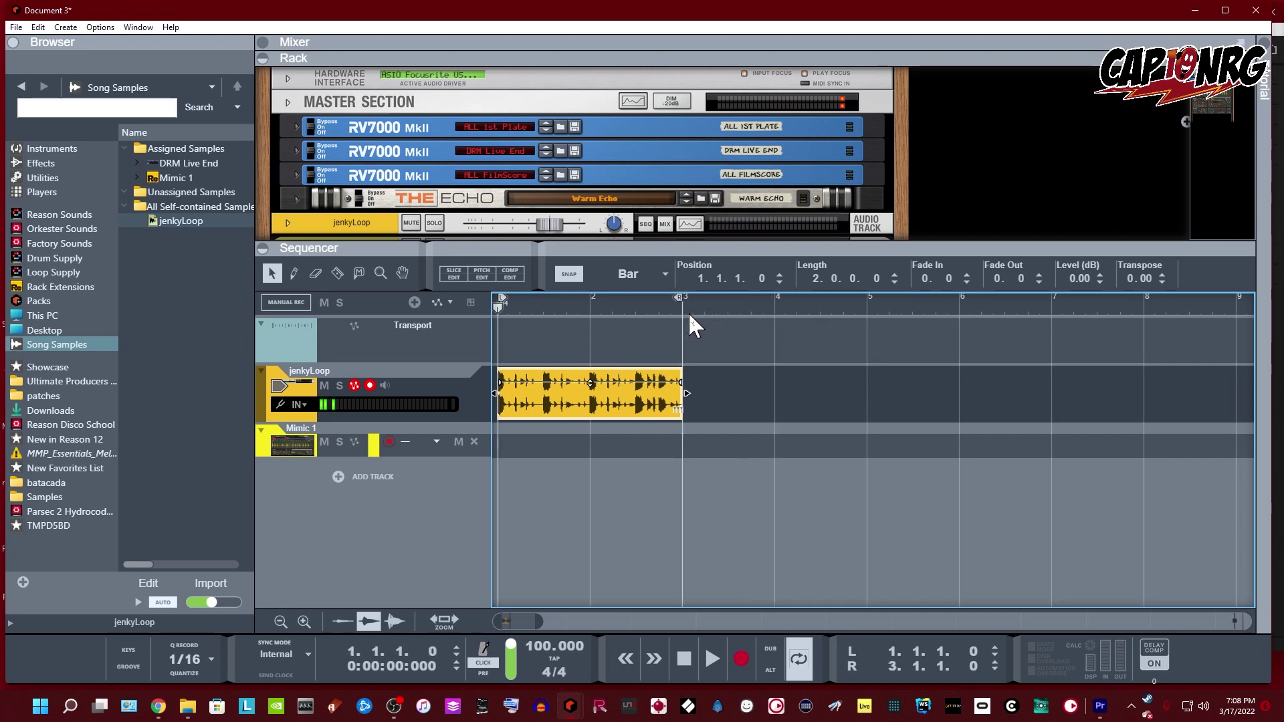
key(space)
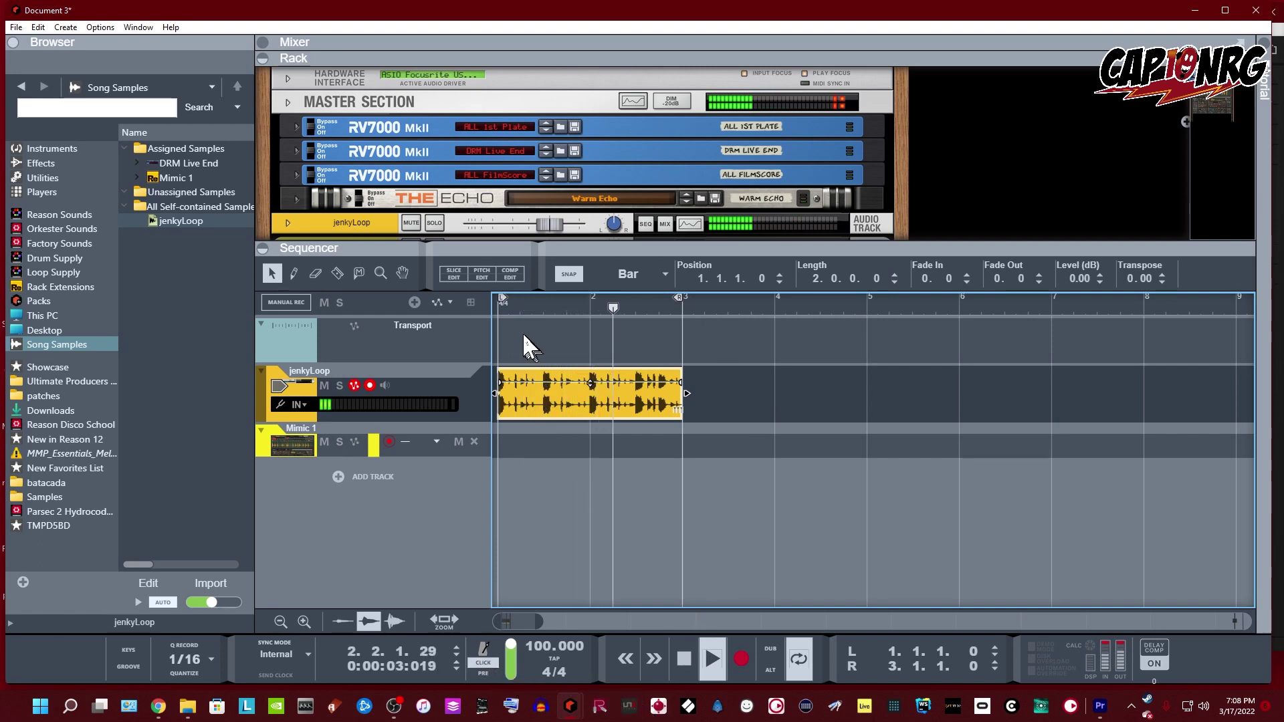
drag(507, 241, 515, 384)
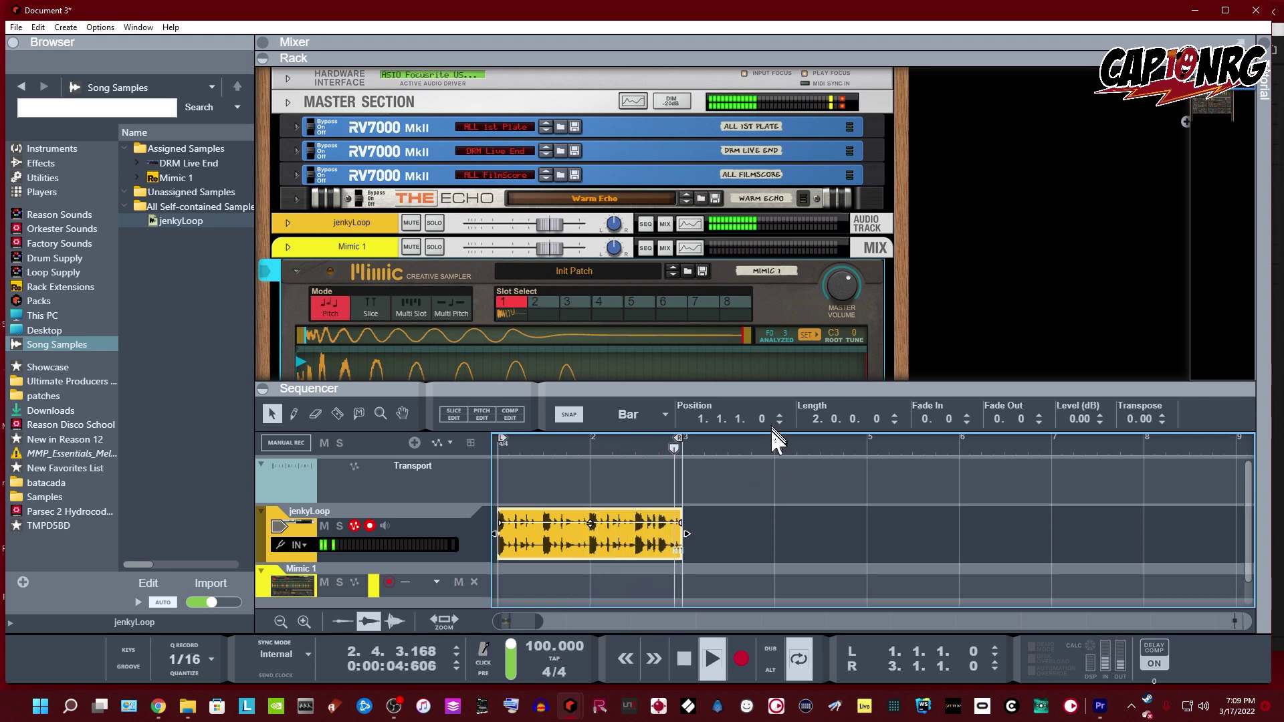
key(space)
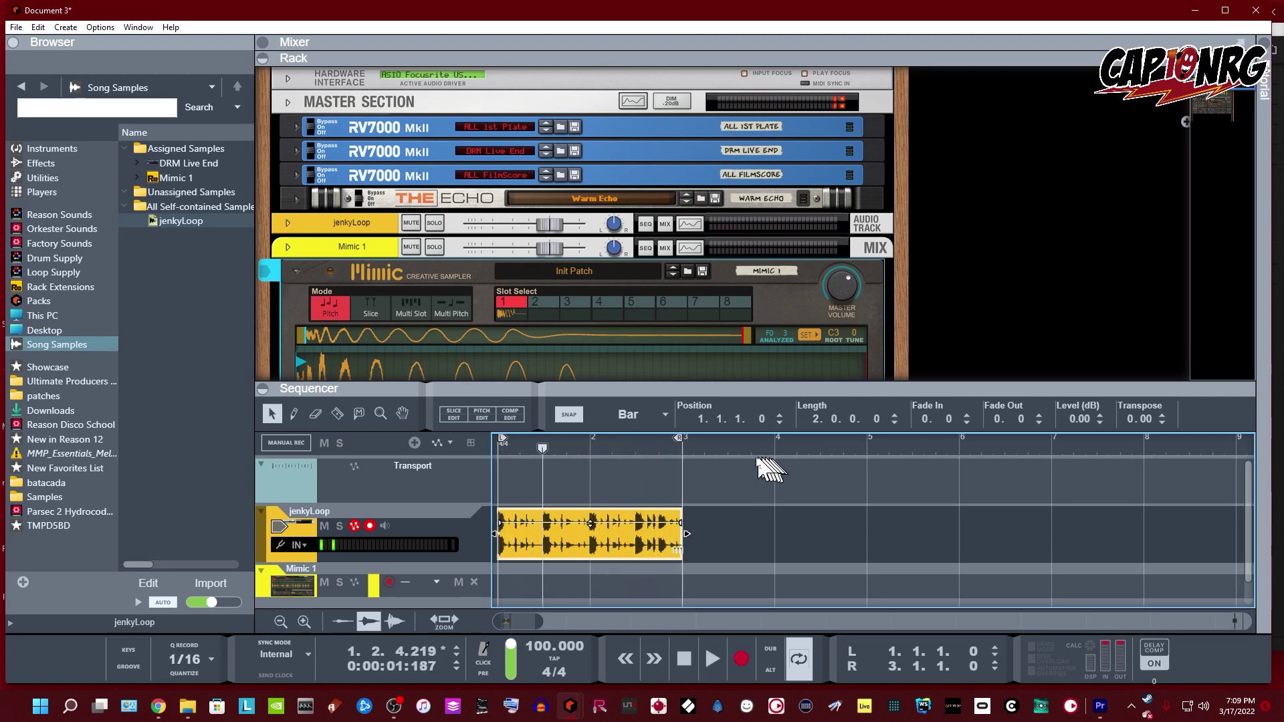
Enlarge the sequencer area and bounce the stretched jenkyLoop clip in place
scroll(738, 472, down, 1)
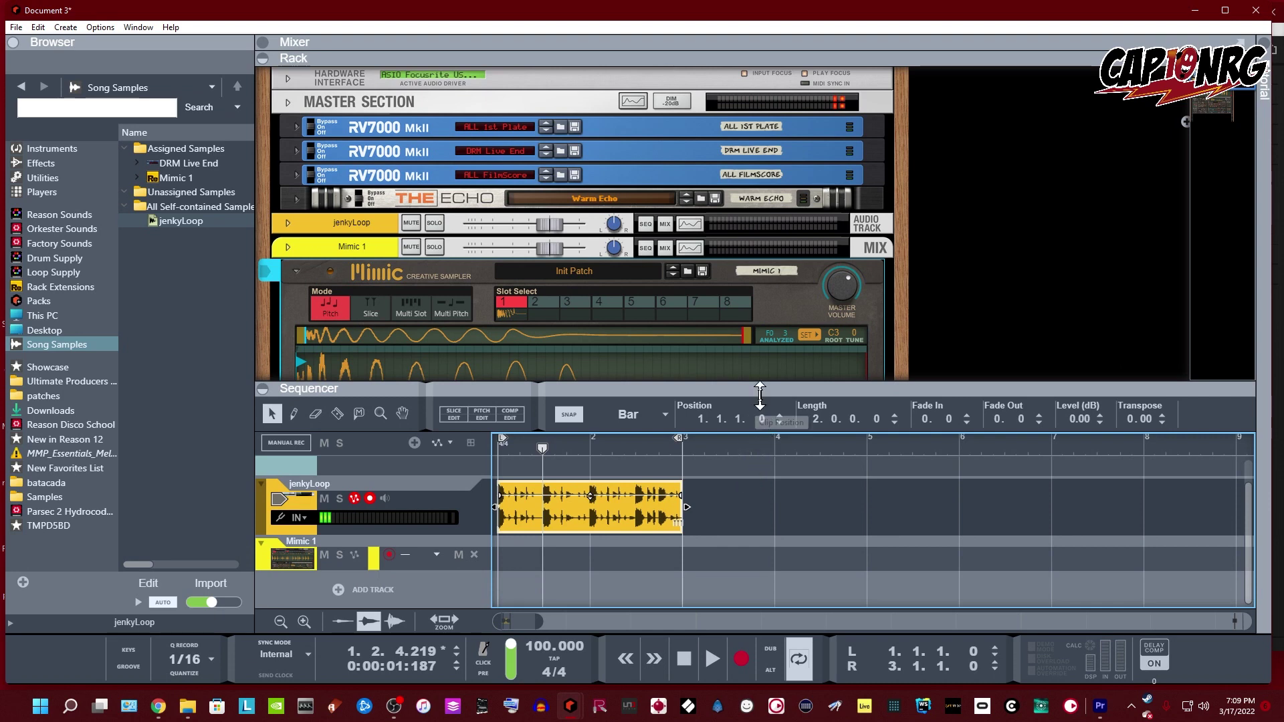
drag(759, 394, 759, 137)
click(680, 435)
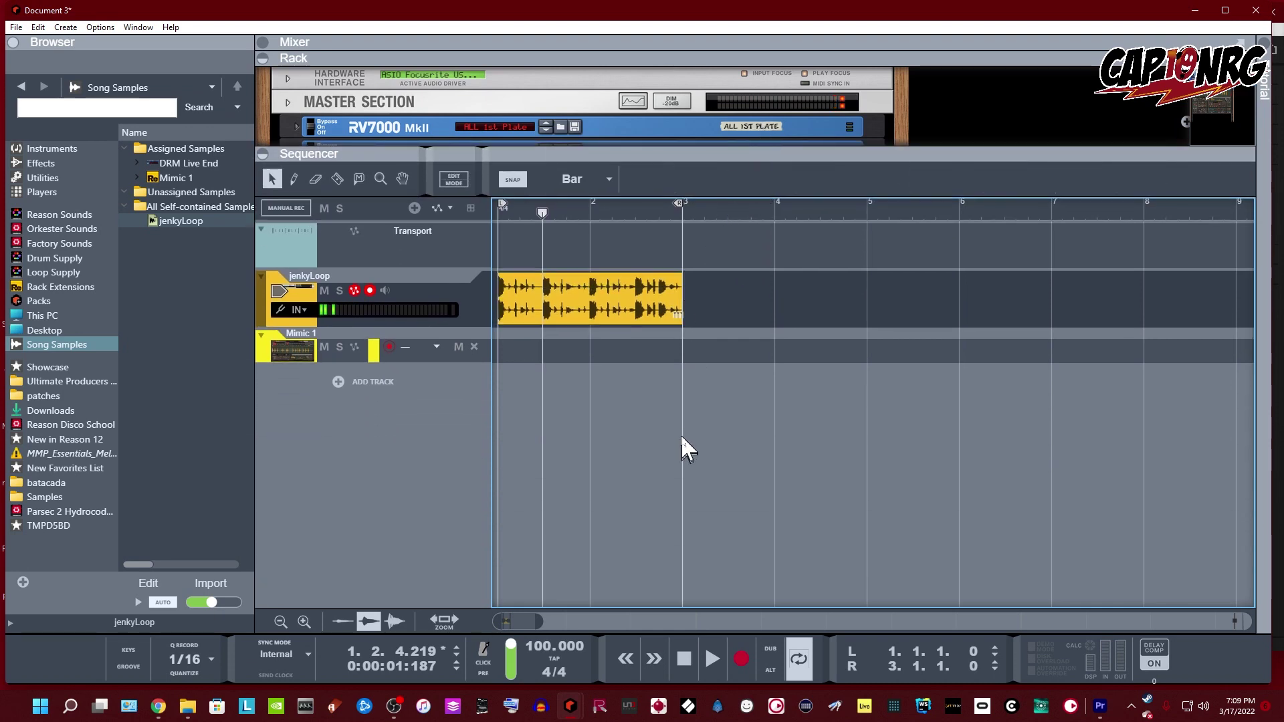
right_click(624, 309)
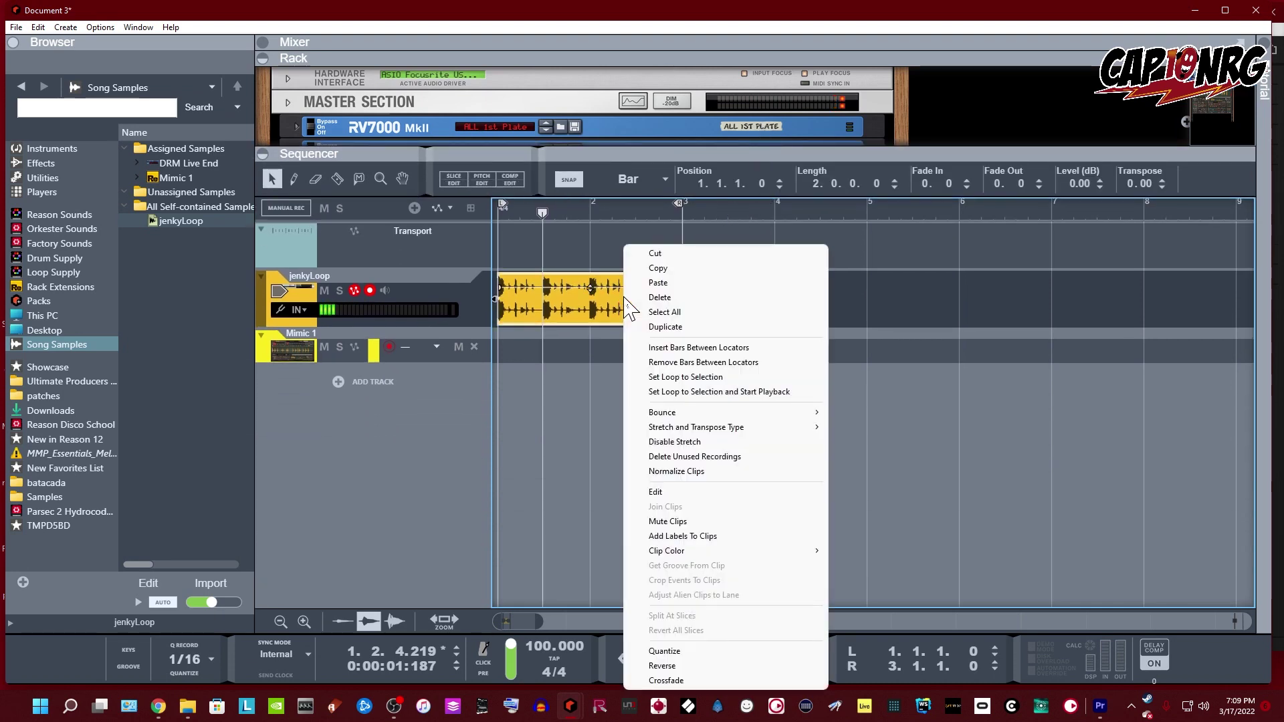
mouse_move(663, 411)
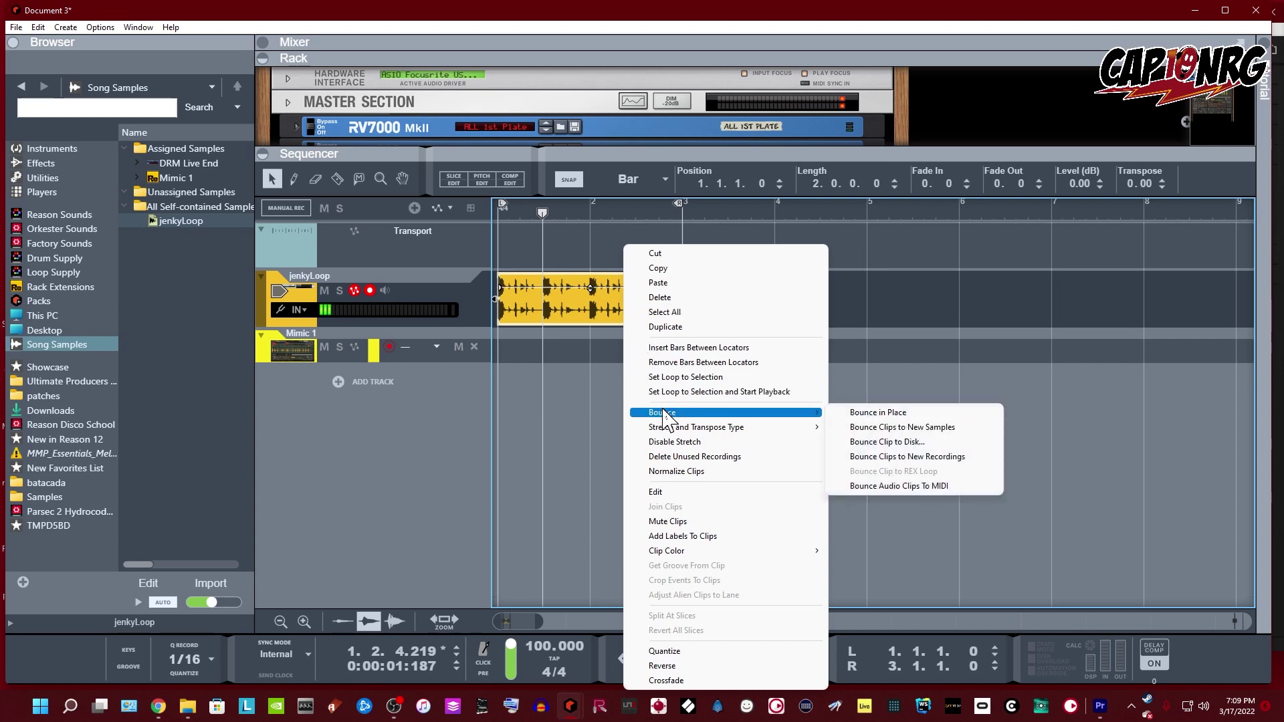
click(857, 416)
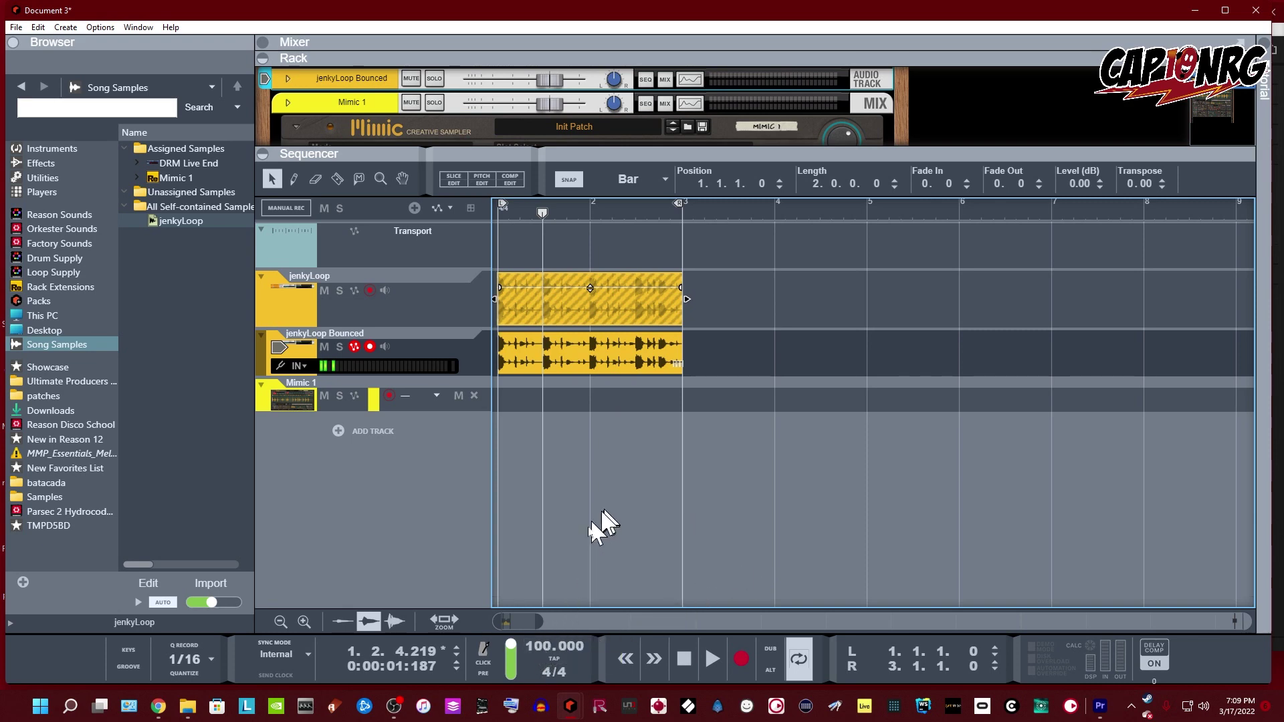
right_click(591, 366)
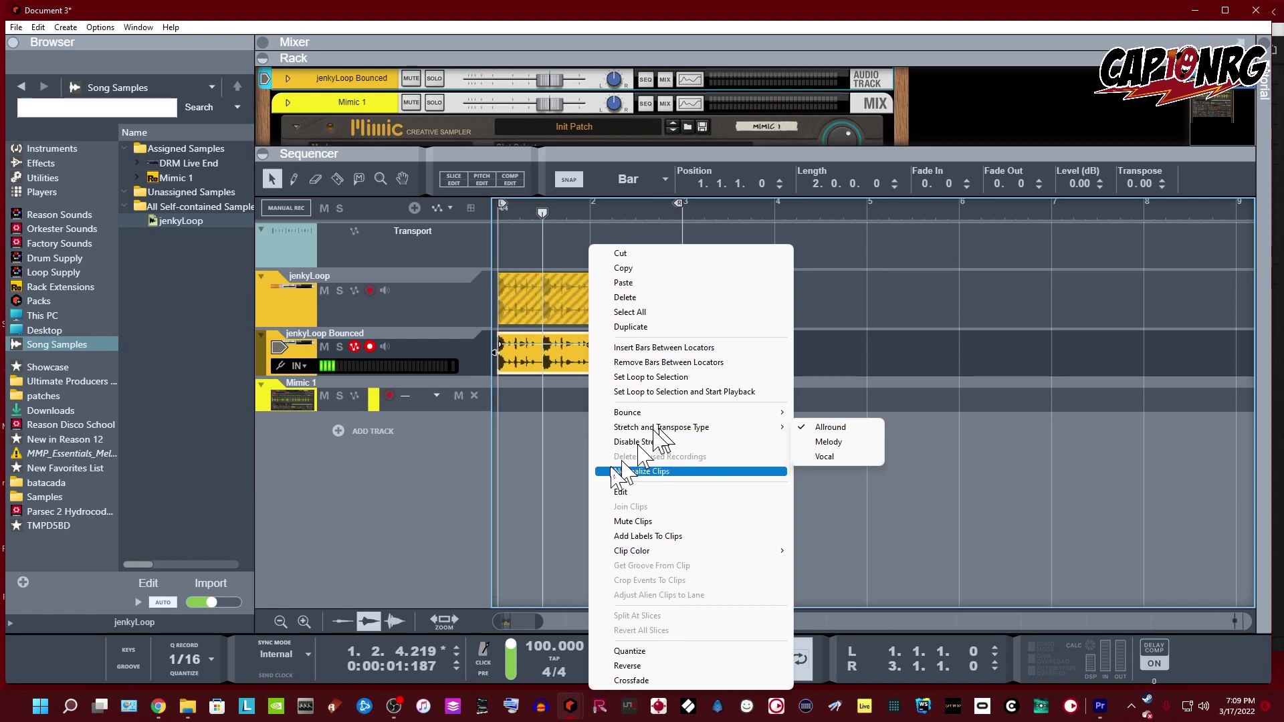
click(562, 493)
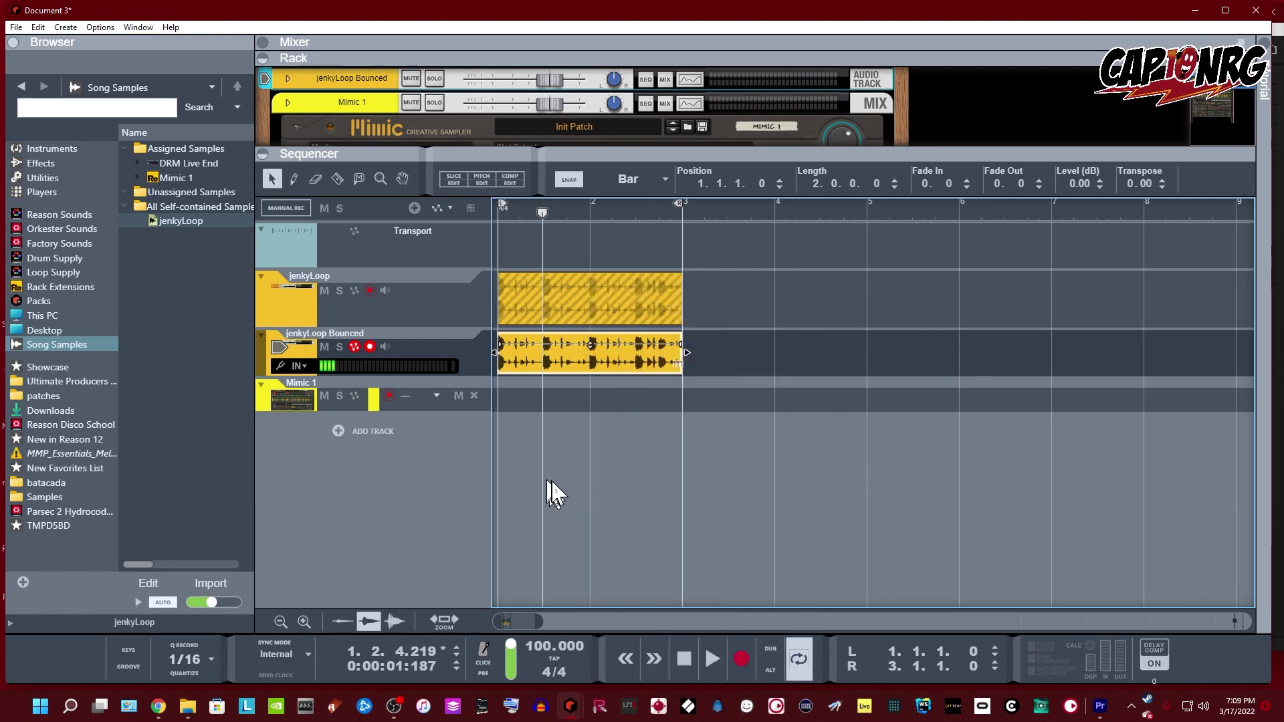
Set the tempo to 120, play the bounced jenkyLoop clip, and stop playback
click(549, 656)
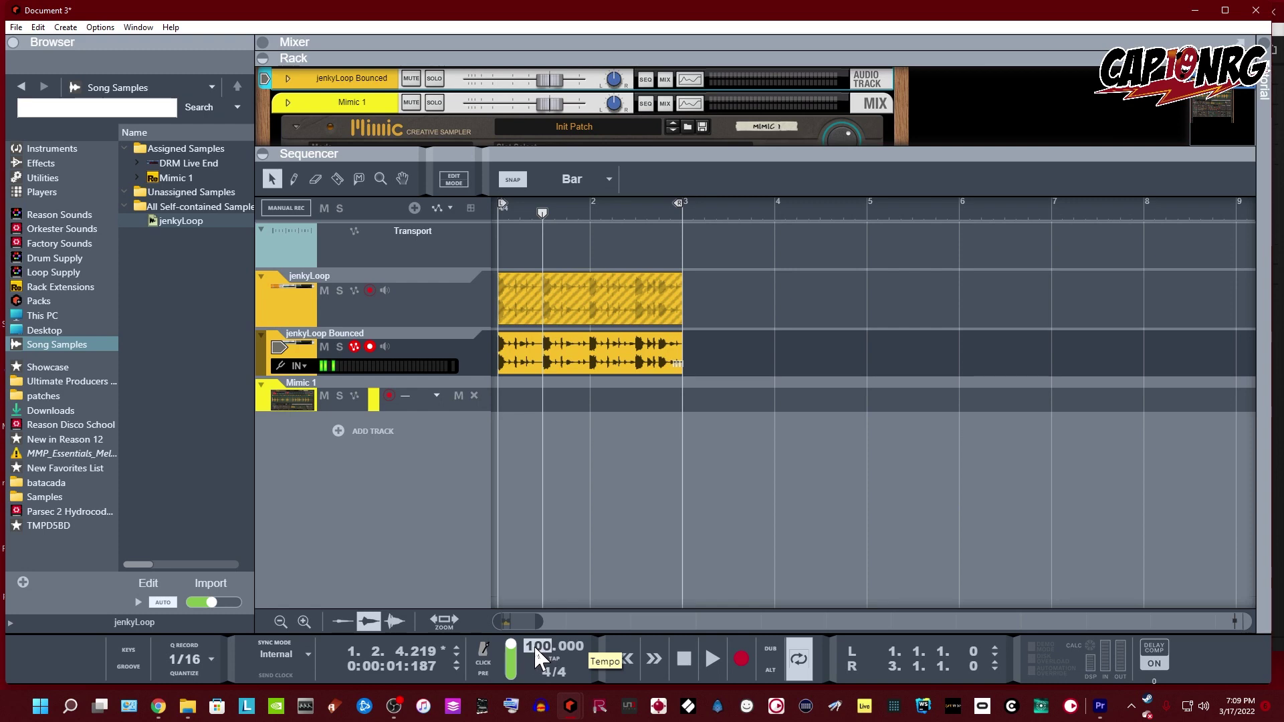
text(12)
key(Return)
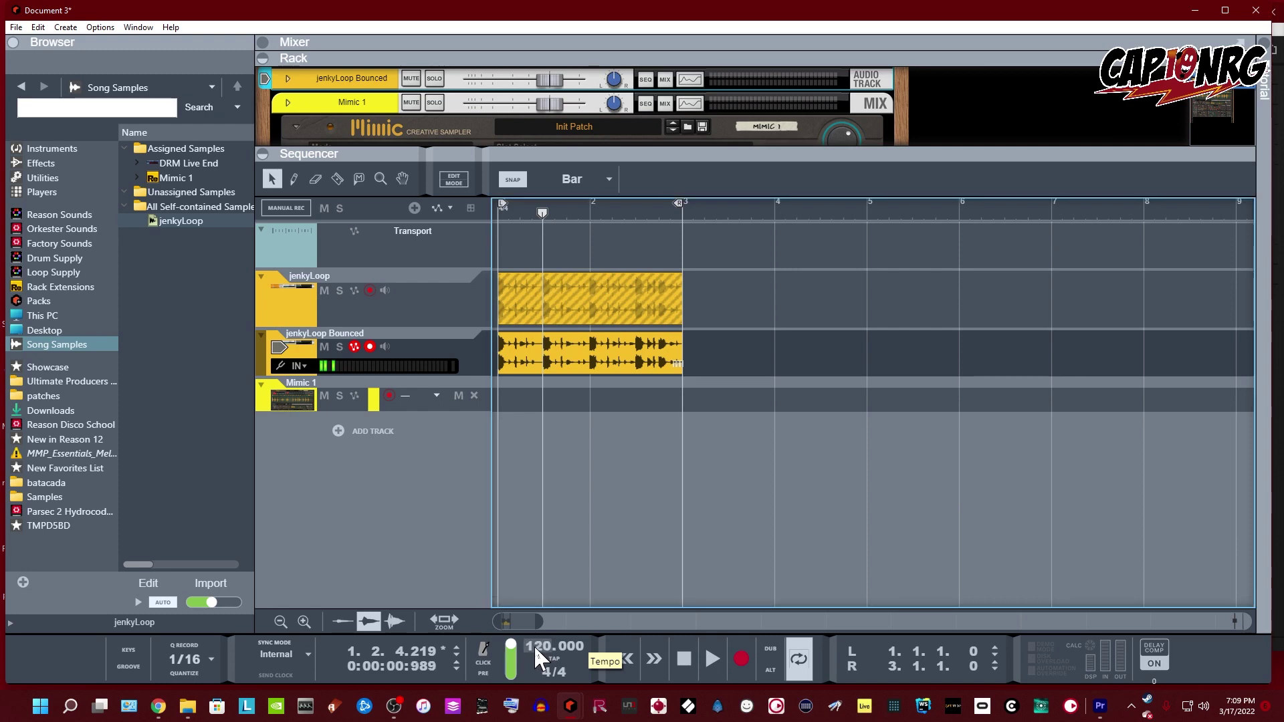
key(space)
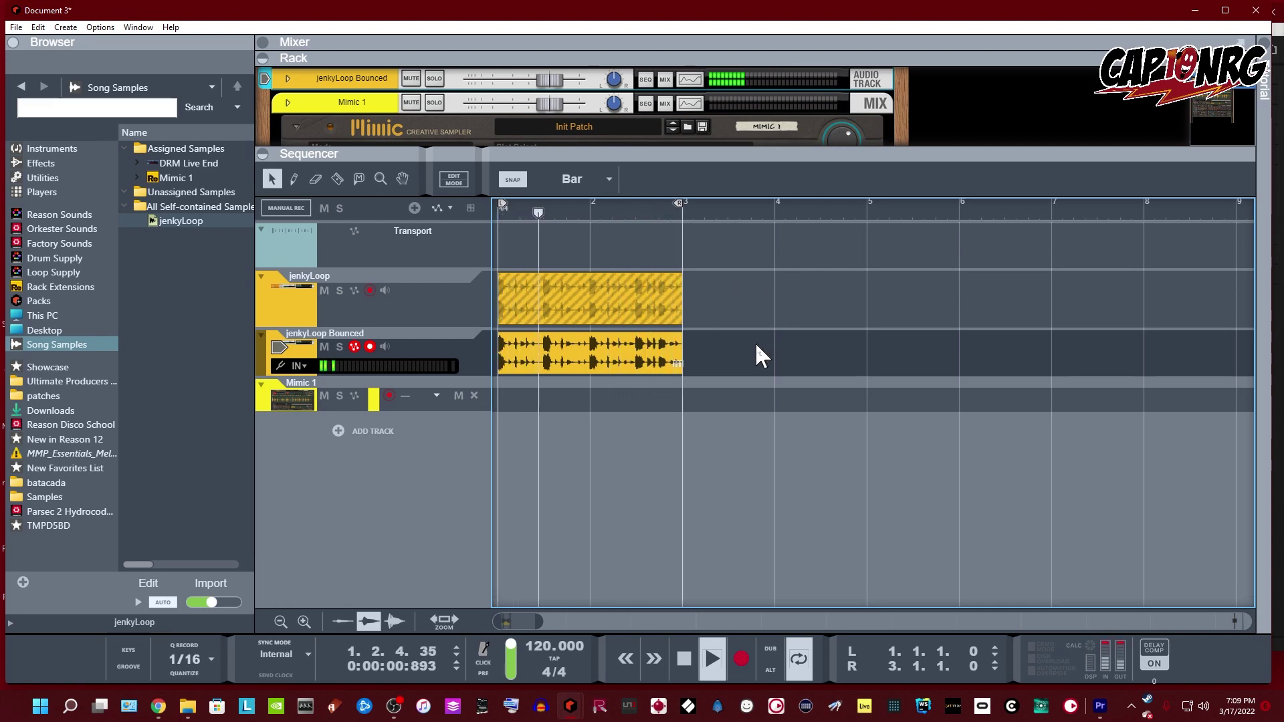
key(space)
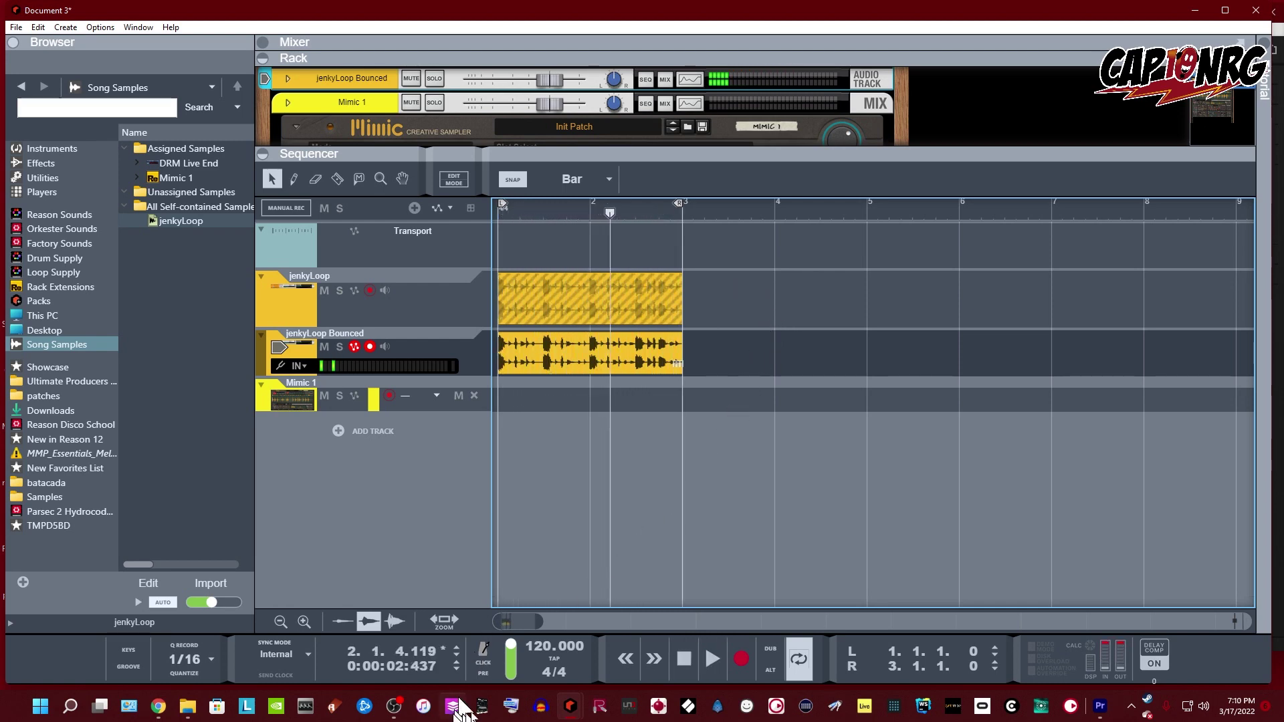
Set the tempo to 80 and play the bounced jenkyLoop clip
click(539, 649)
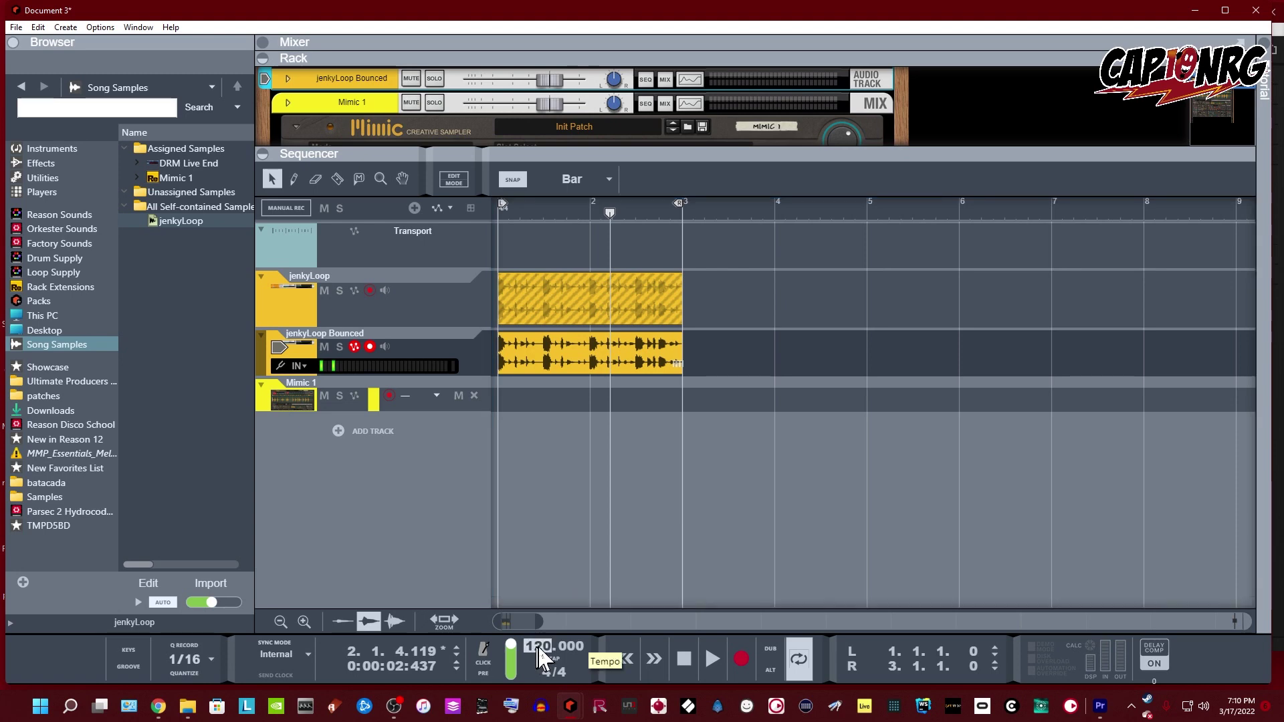
text(80)
key(Return)
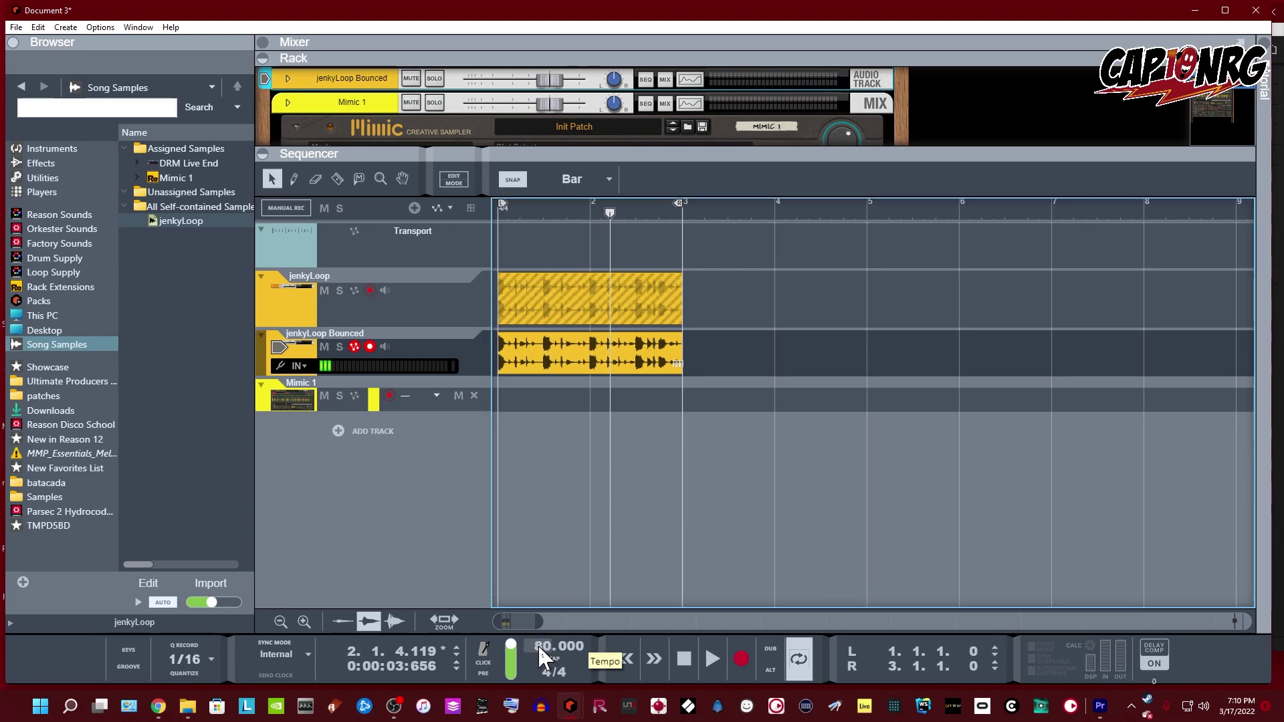
key(space)
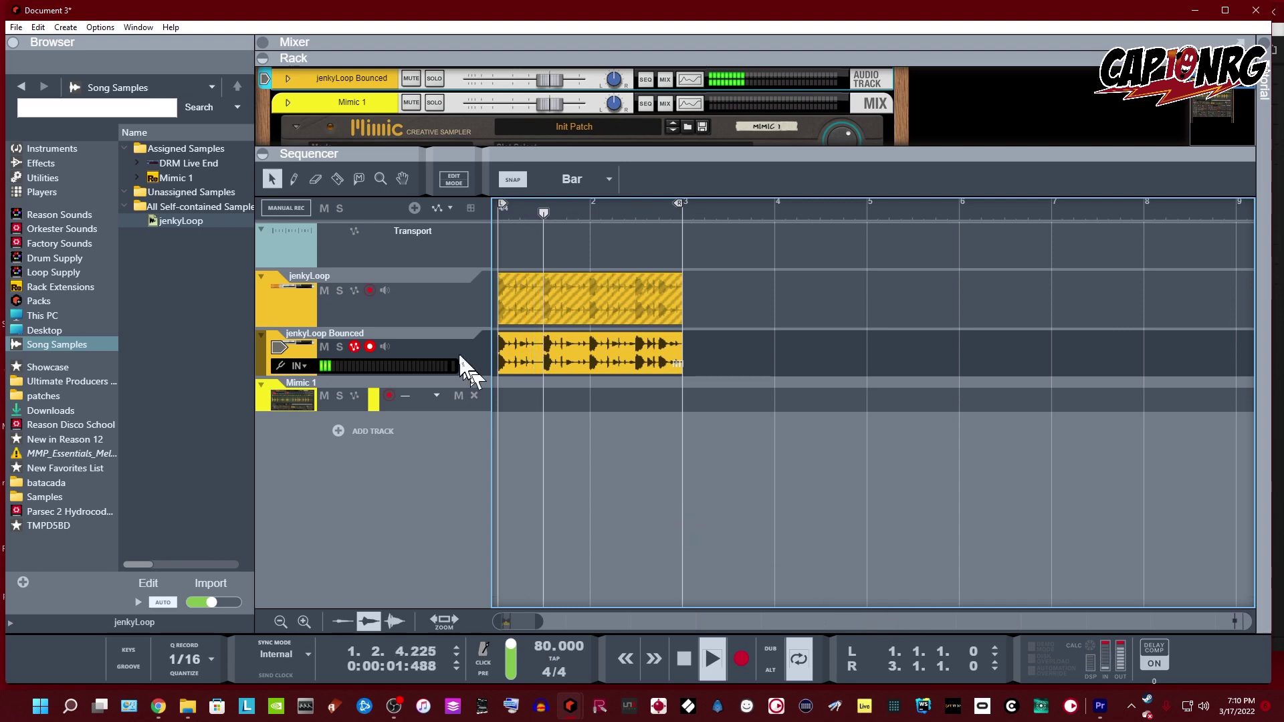
Enlarge the rack area, turn off record enable on the jenkyLoop Bounced track, and stop playback
drag(762, 156, 753, 416)
scroll(642, 234, up, 3)
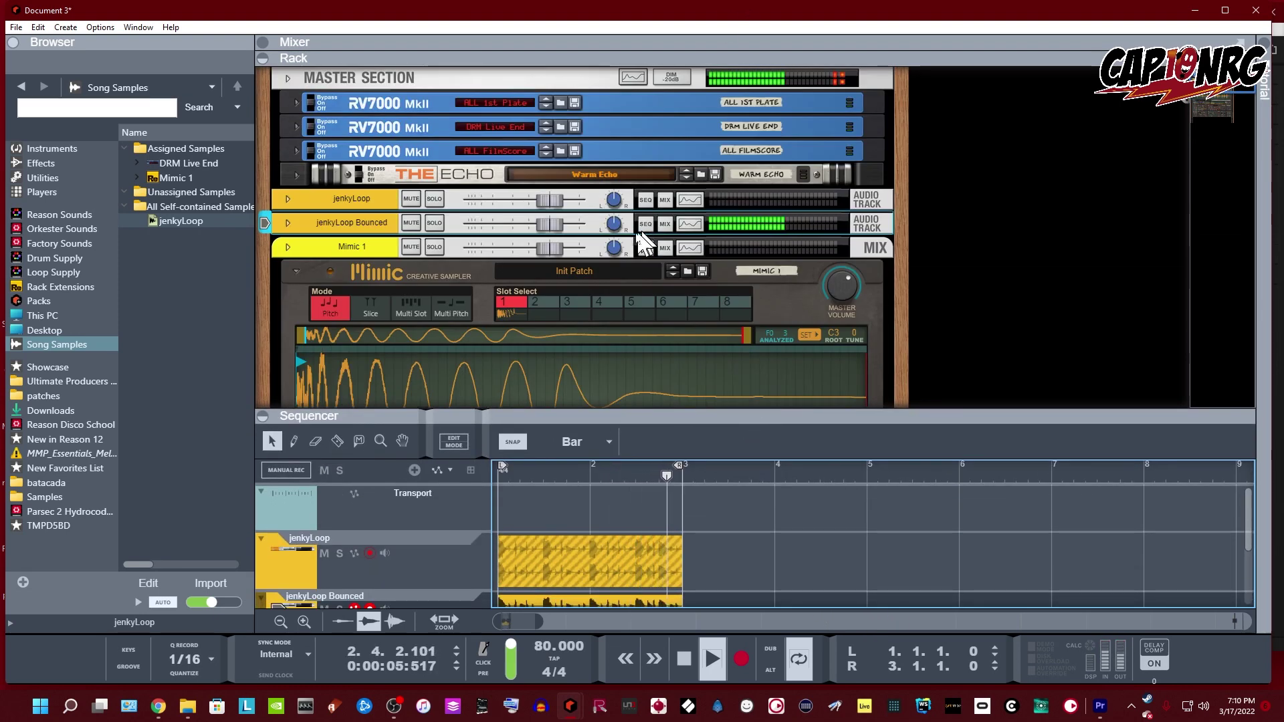
scroll(405, 480, down, 1)
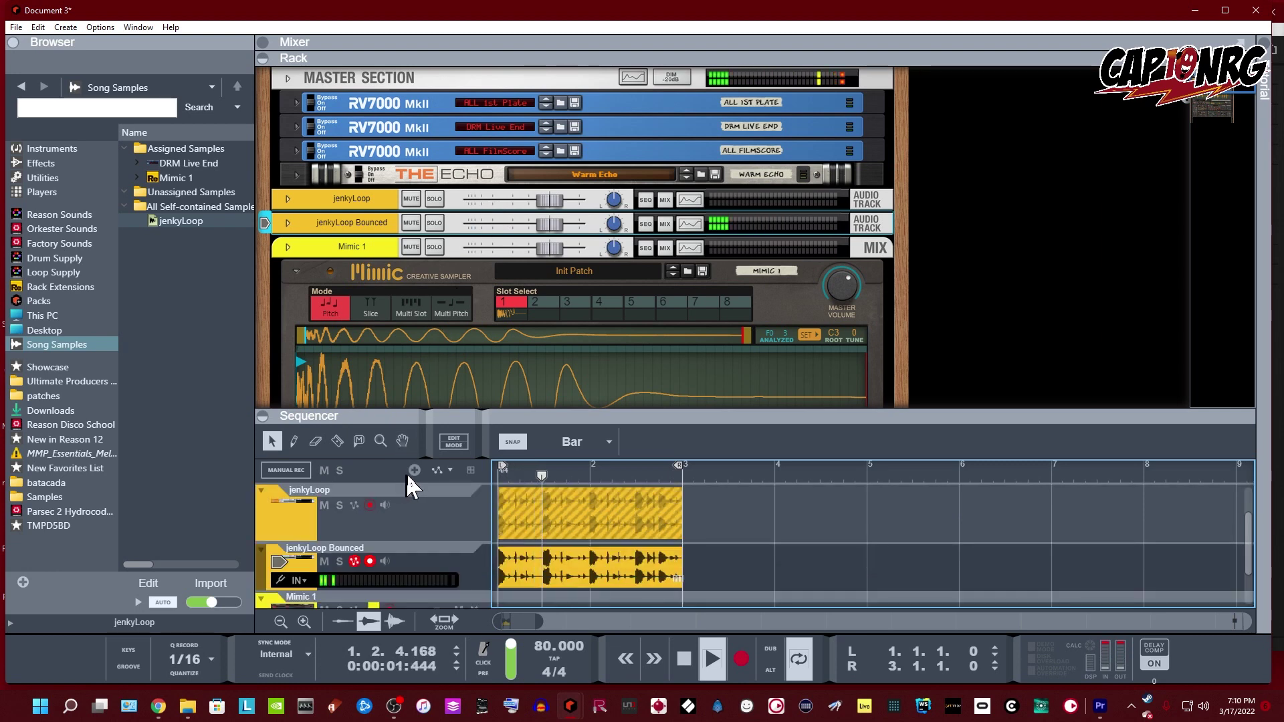
click(366, 563)
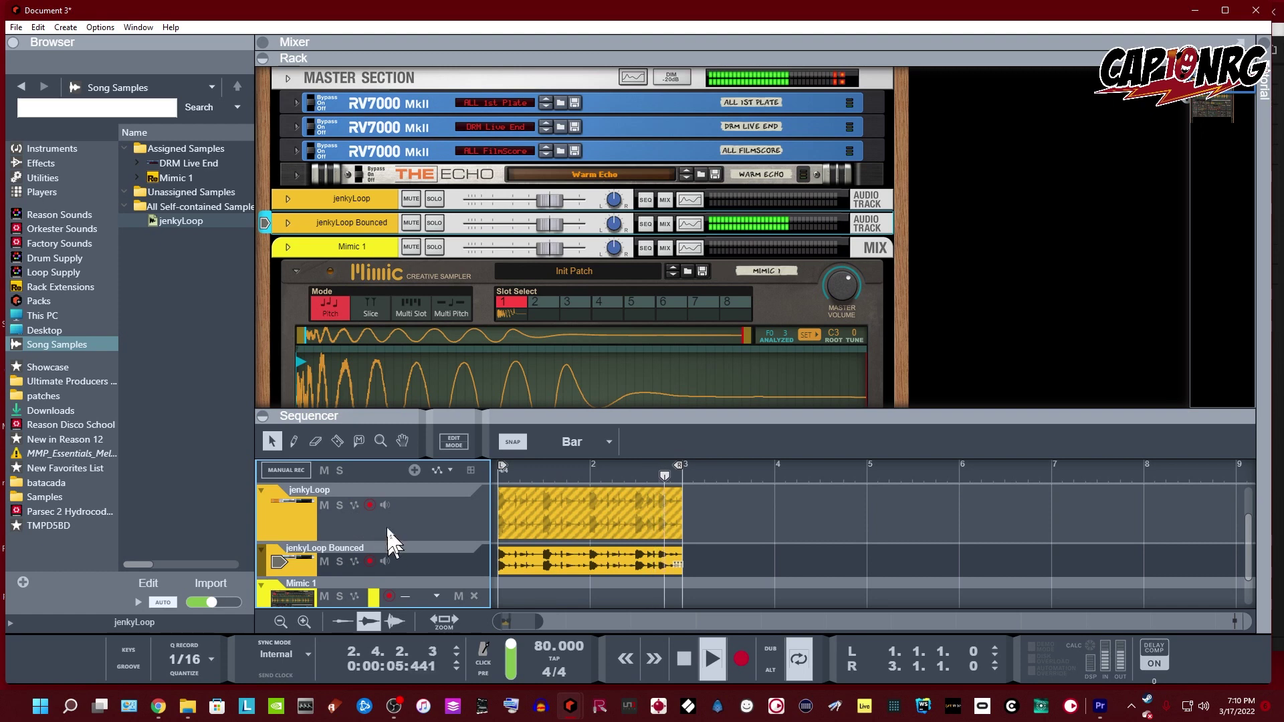
key(space)
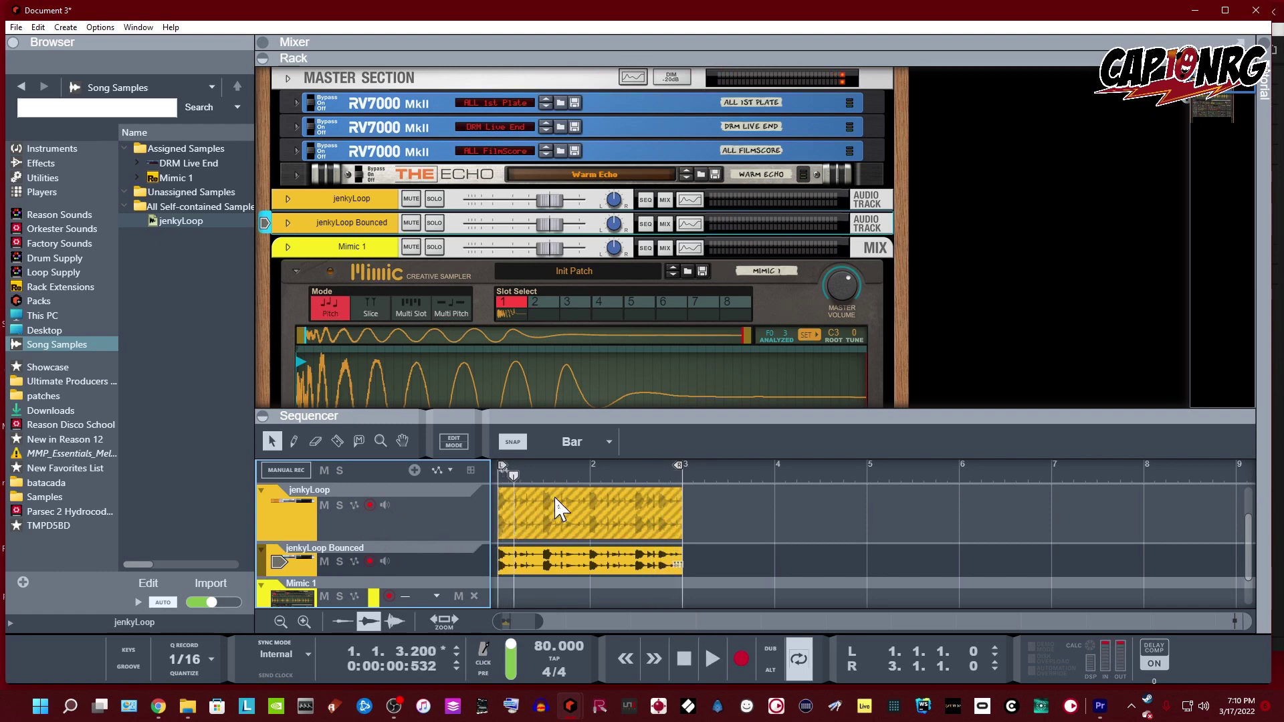
Delete the muted original clip from the jenkyLoop track and enlarge the sequencer area
click(539, 508)
key(Delete)
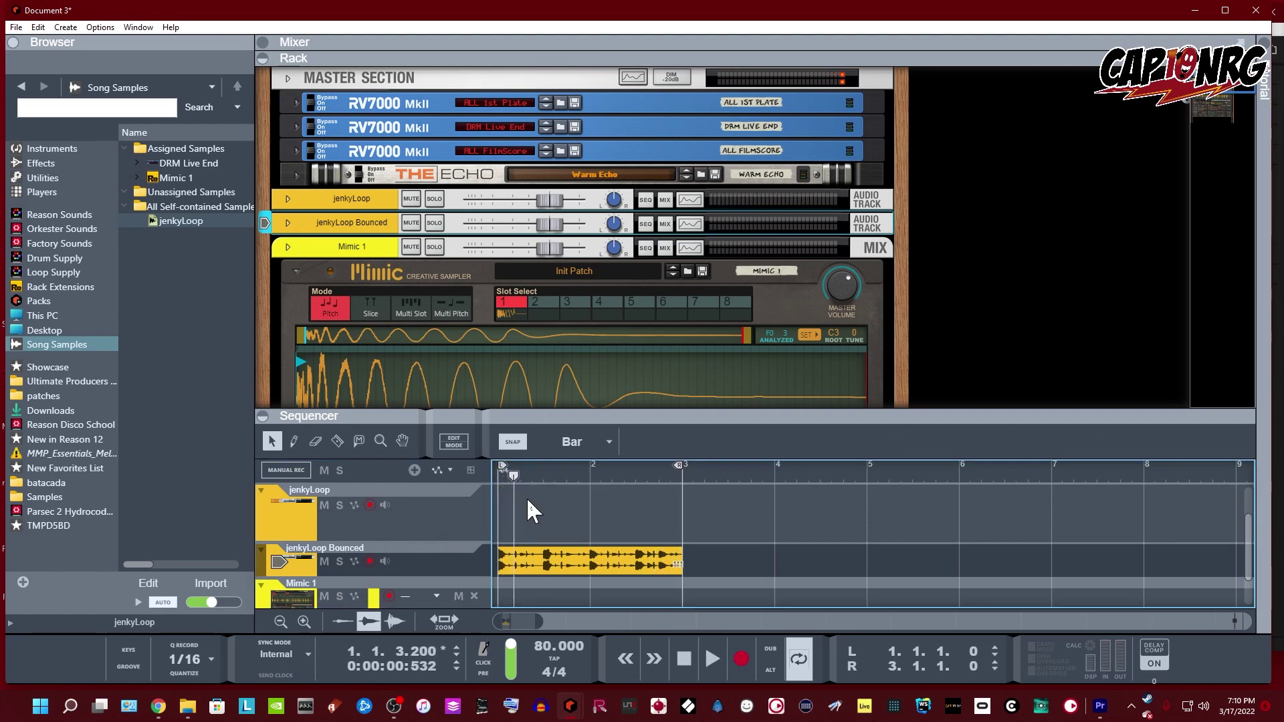
drag(778, 419, 780, 187)
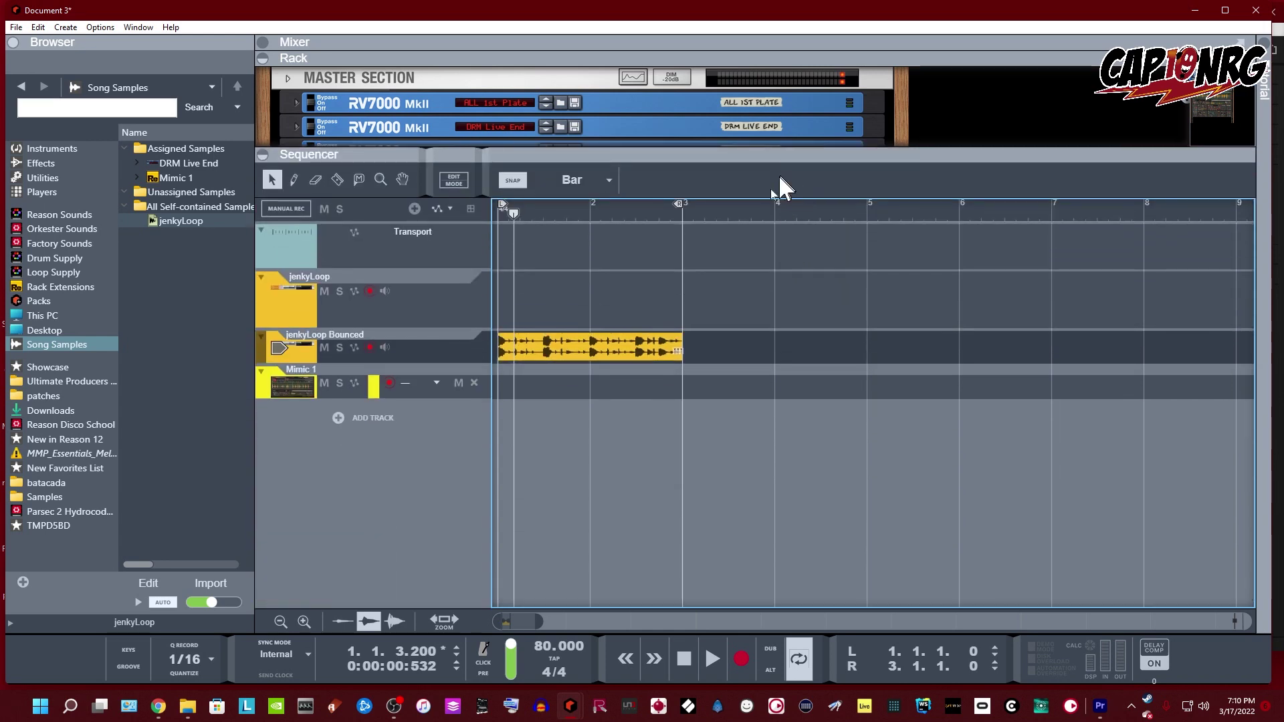
Delete the Mimic 1 track together with its device
click(367, 394)
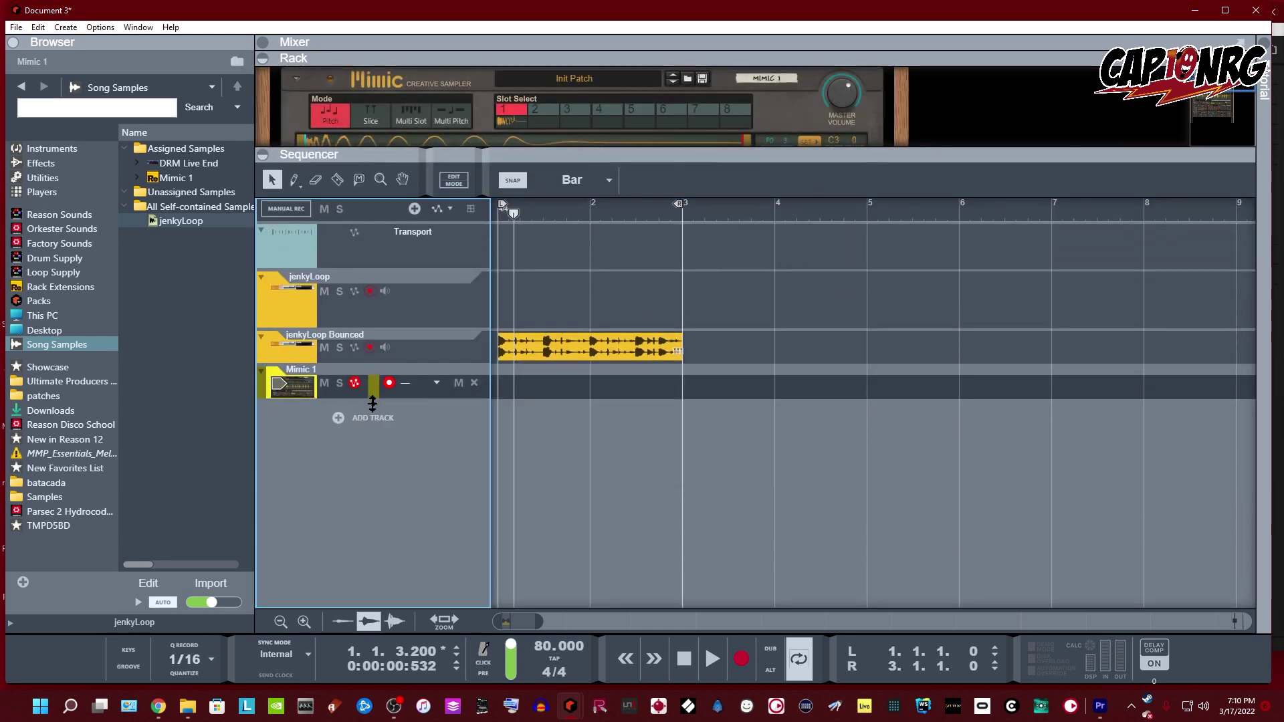
key(Delete)
key(Escape)
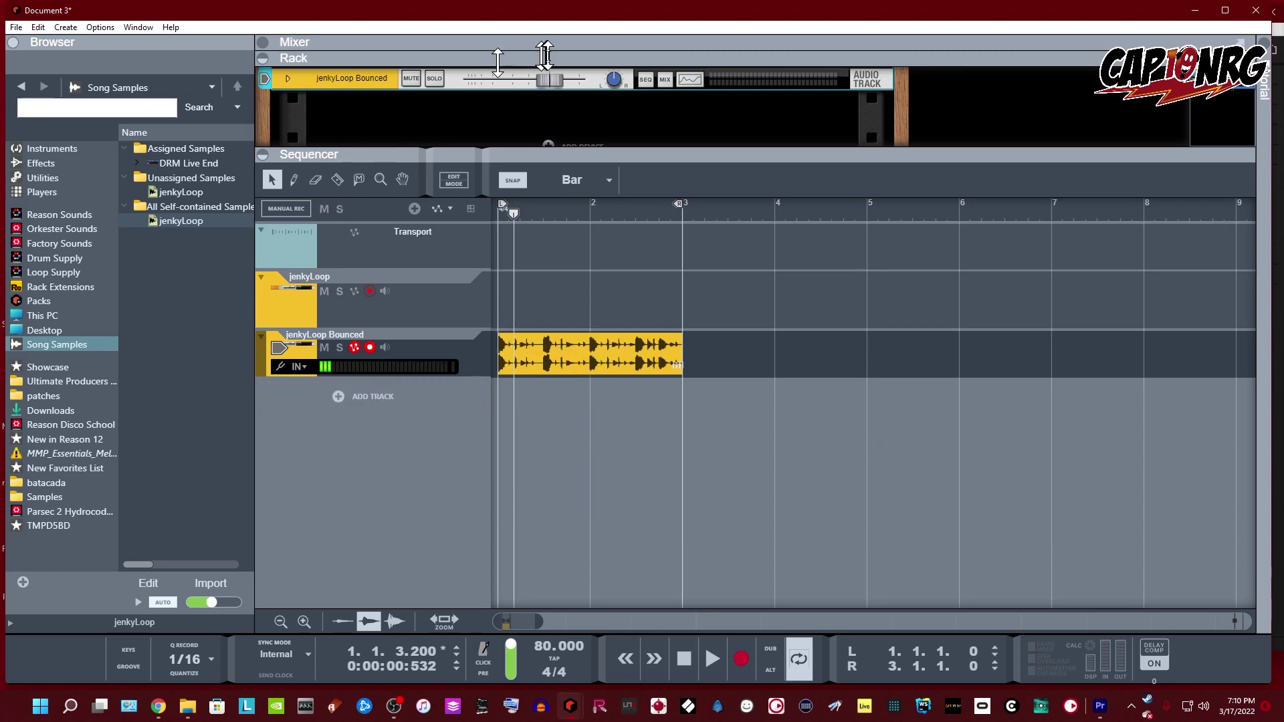
Duplicate the two-bar jenkyLoop Bounced clip back to back until the copies reach bar 73, and return to the song start
click(633, 364)
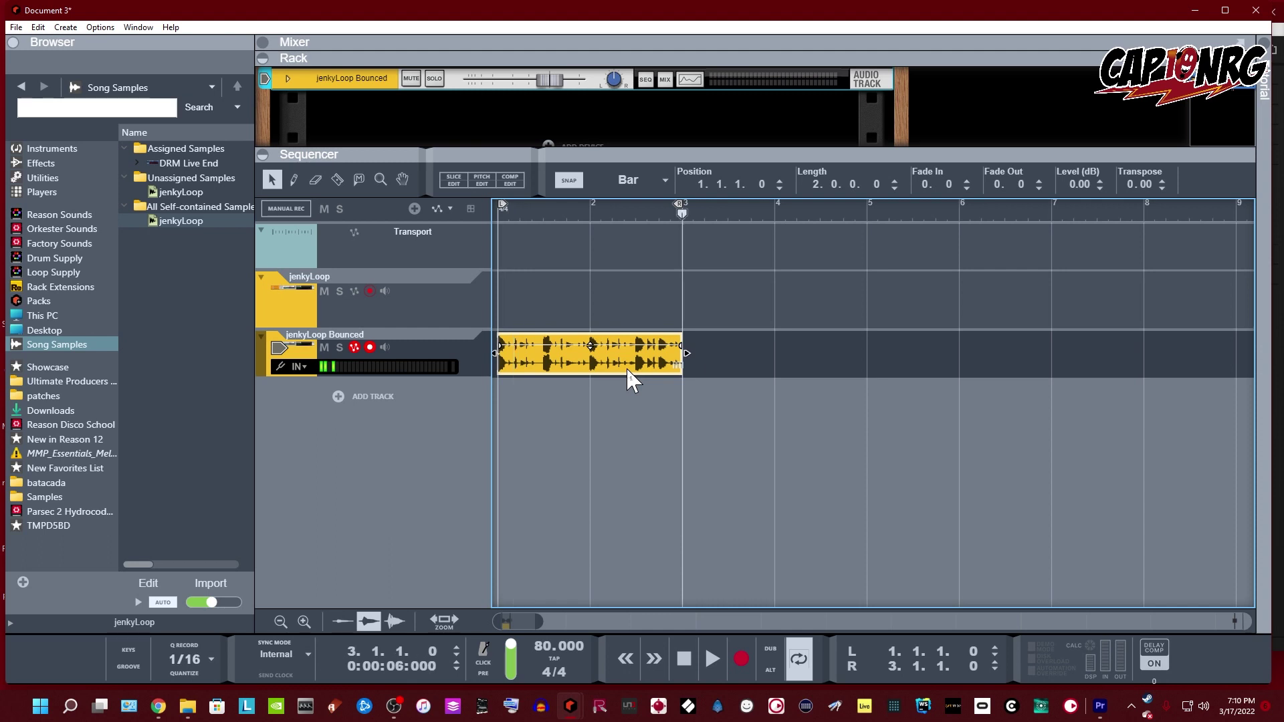
key(ctrl+d)
key(ctrl+d)
key(ctrl+d)
key(ctrl+d)
key(ctrl+d)
key(ctrl+d)
key(ctrl+d)
key(ctrl+d)
key(ctrl+d)
key(ctrl+d)
key(ctrl+d)
key(ctrl+d)
key(ctrl+d)
key(ctrl+d)
key(ctrl+d)
key(ctrl+d)
key(ctrl+d)
key(ctrl+d)
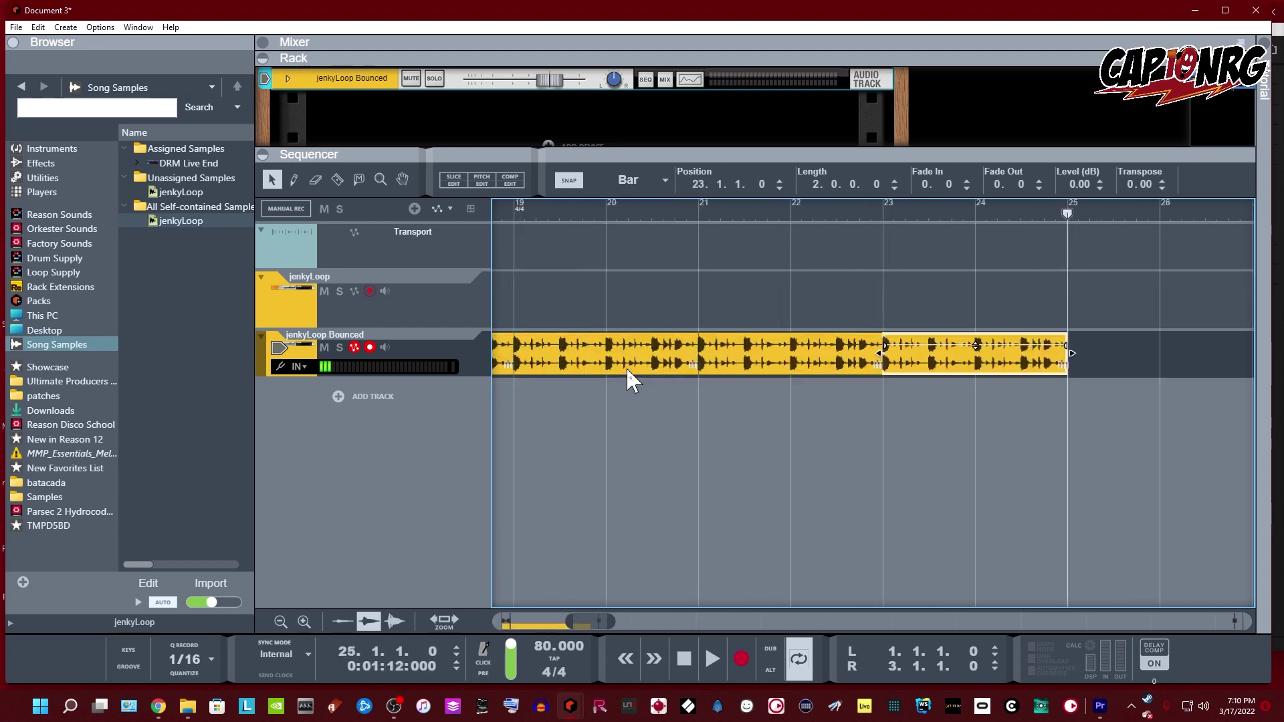
key(ctrl+d)
key(ctrl+d)
key(ctrl+d)
key(ctrl+d)
key(ctrl+d)
key(ctrl+d)
key(ctrl+d)
key(ctrl+d)
key(ctrl+d)
key(ctrl+d)
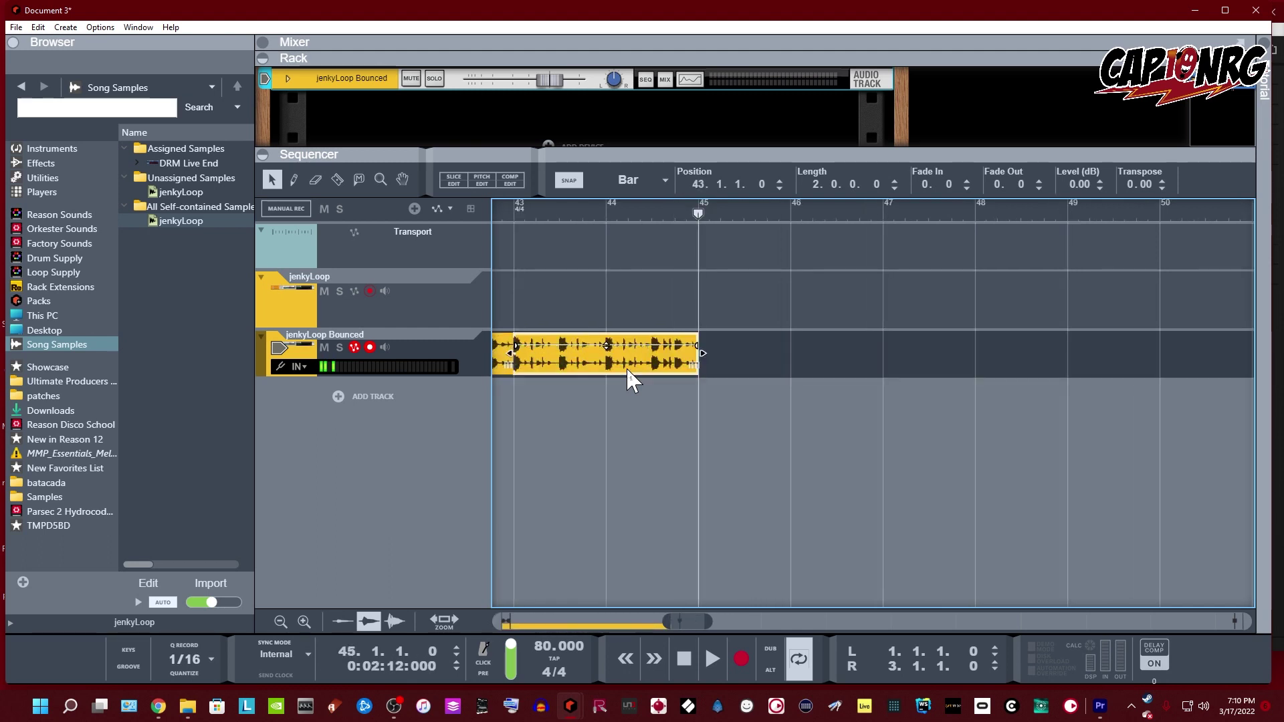
key(ctrl+d)
key(ctrl+d)
key(ctrl+d)
key(ctrl+d)
key(ctrl+d)
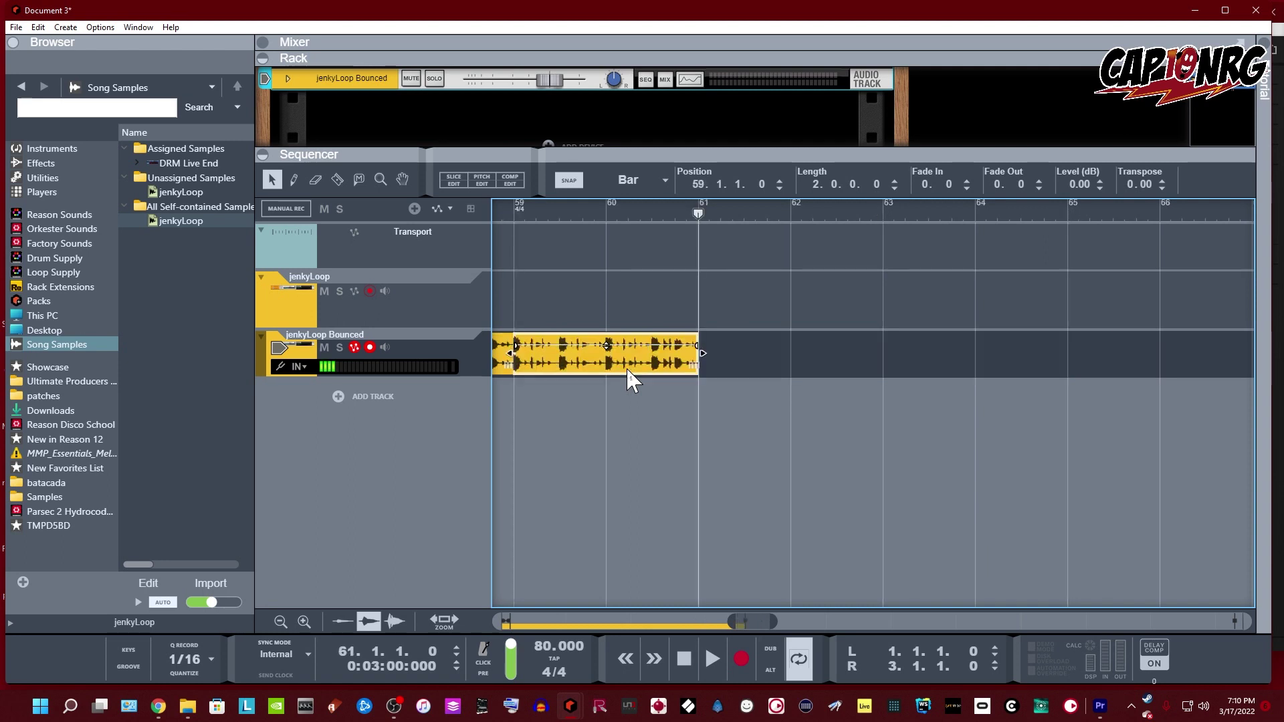
key(ctrl+d)
key(ctrl+d)
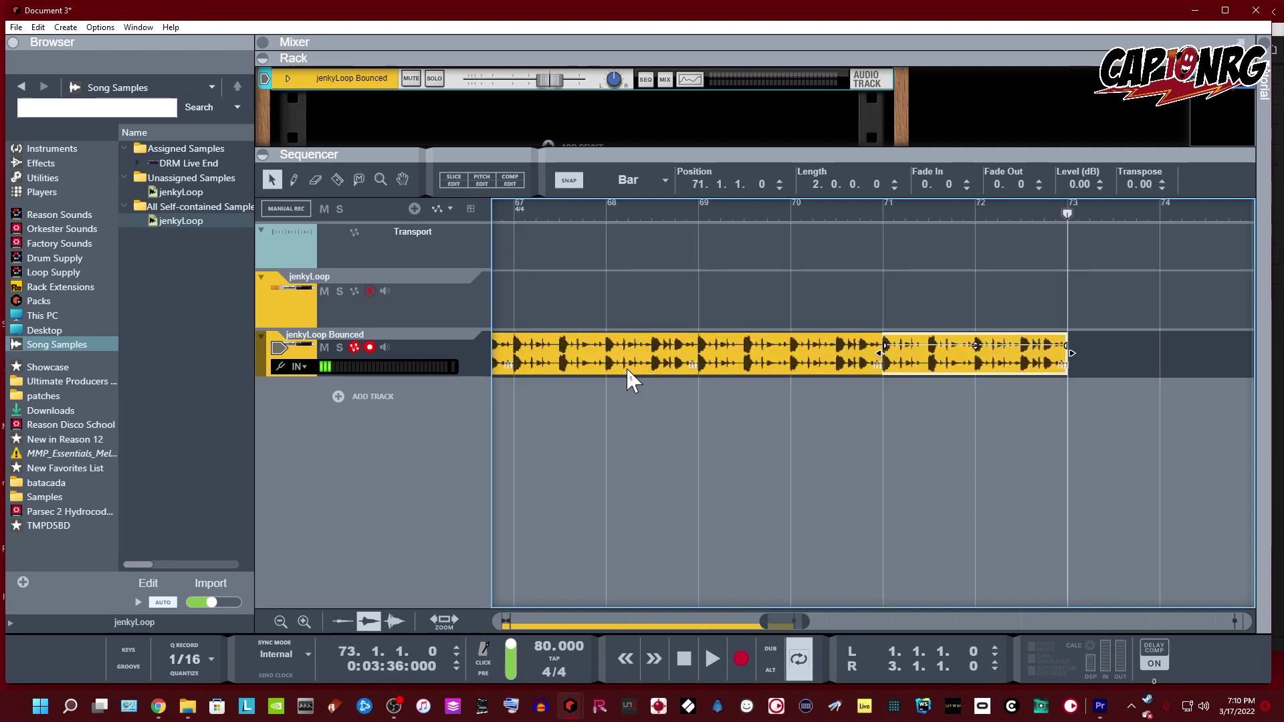
key(Home)
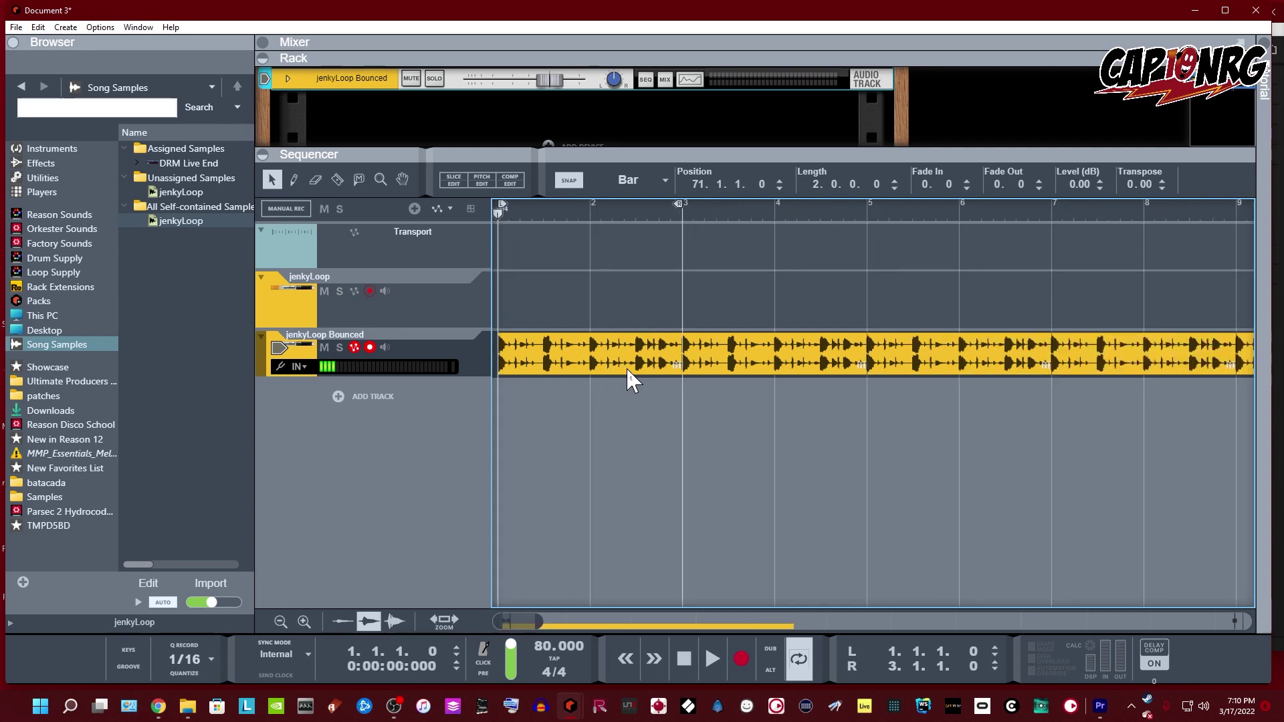
Undo the duplications down to a single copy, and move that copy to bar 1 of the jenkyLoop track
drag(626, 369, 616, 313)
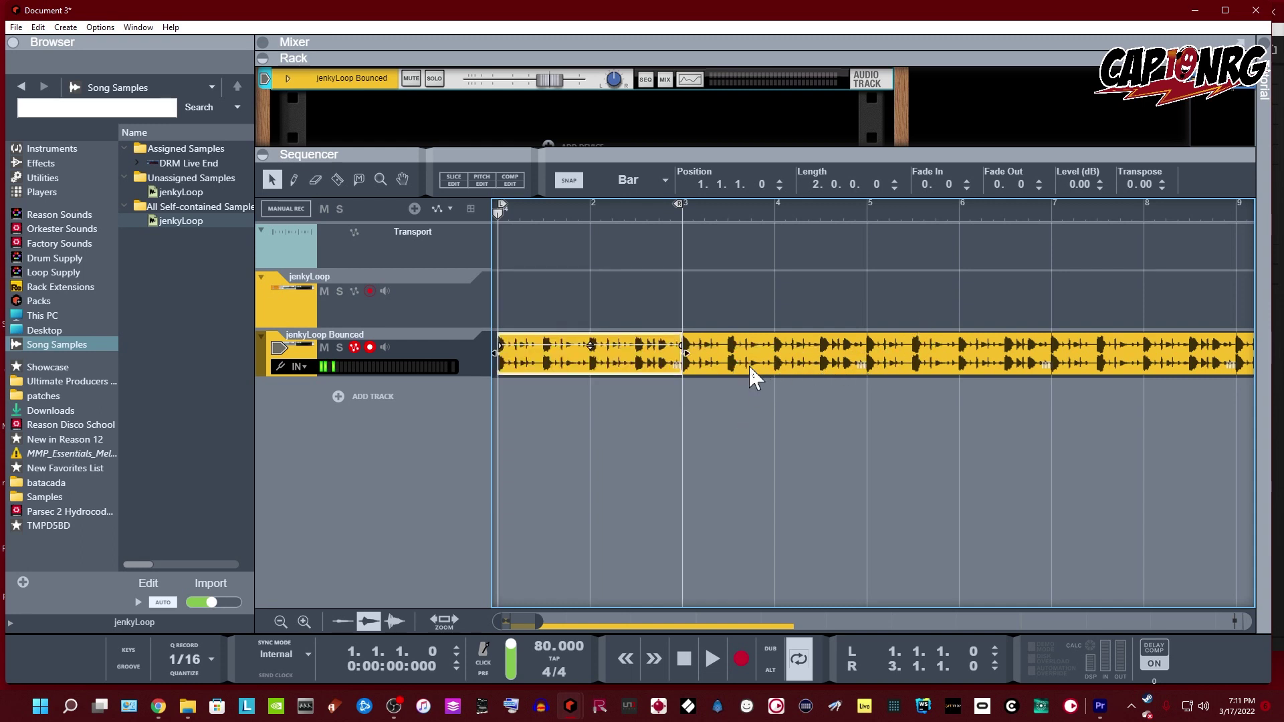
key(ctrl+z)
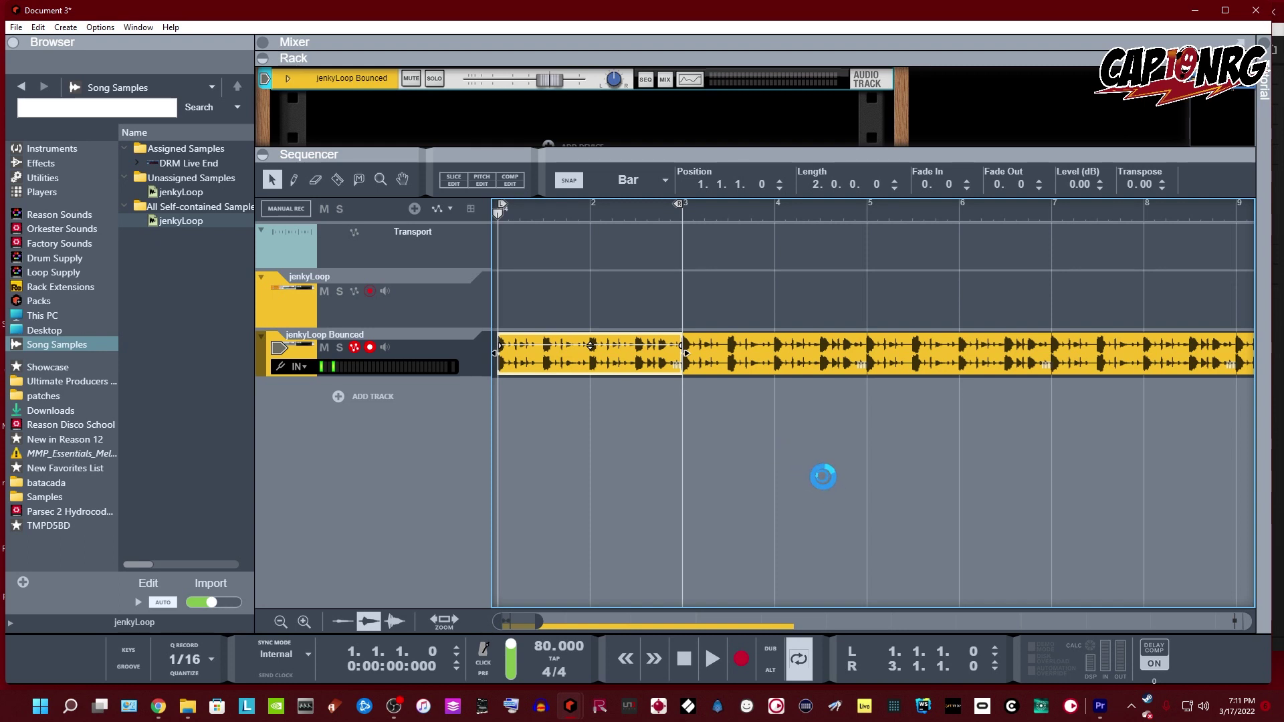
key(ctrl+z)
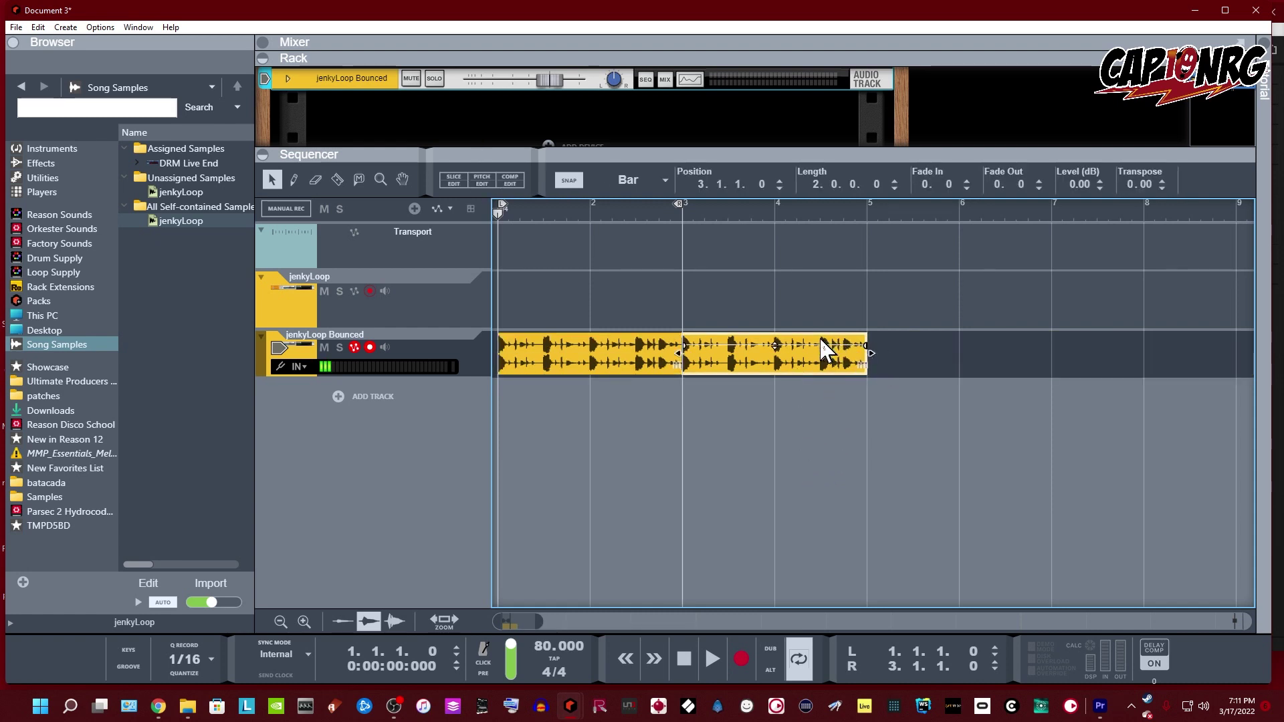
drag(831, 350, 570, 264)
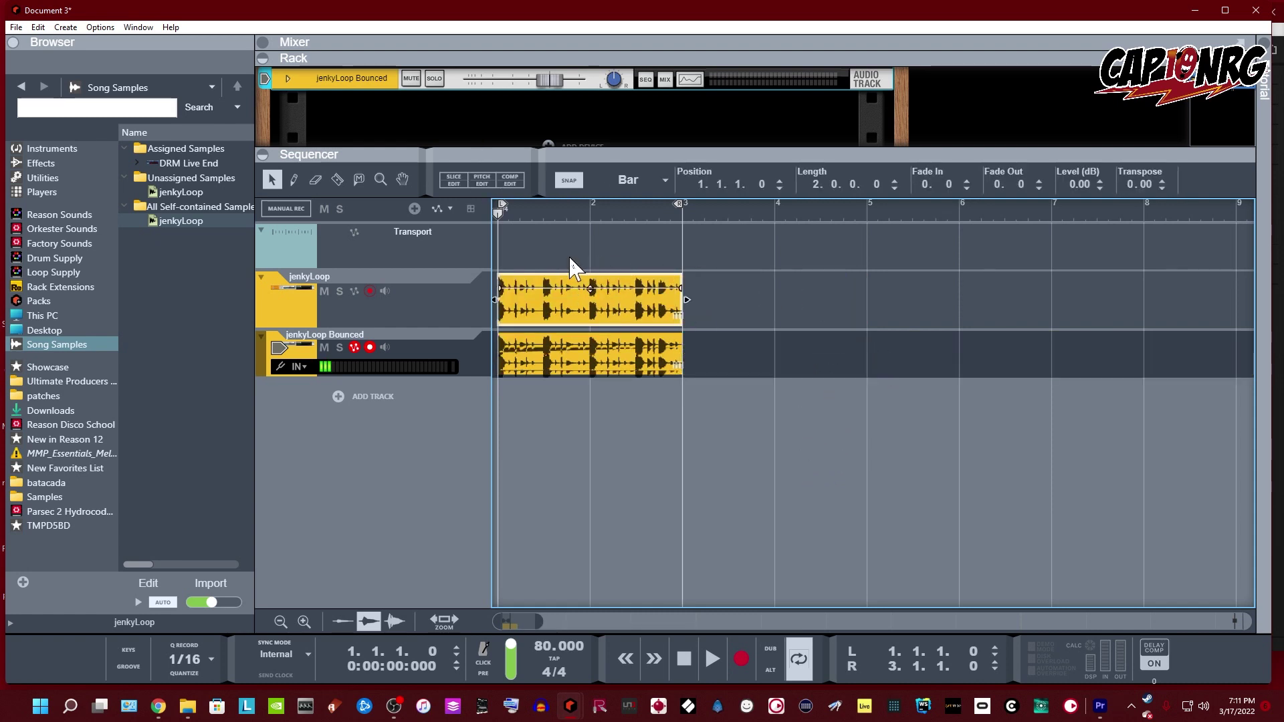
click(749, 293)
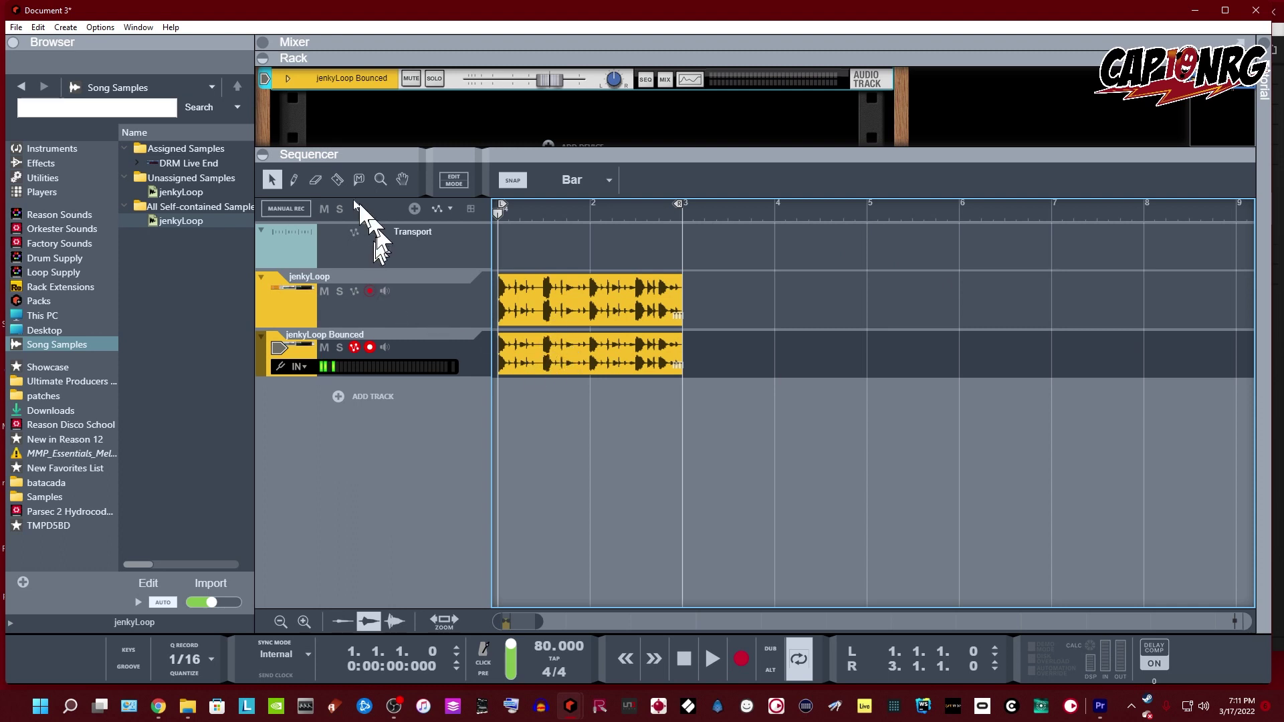
Set the snap value to 1/16 and razor the jenkyLoop clip at bar 2, twice inside bar 2, and once in the first bar, redoing the first-bar cut slightly earlier
click(573, 180)
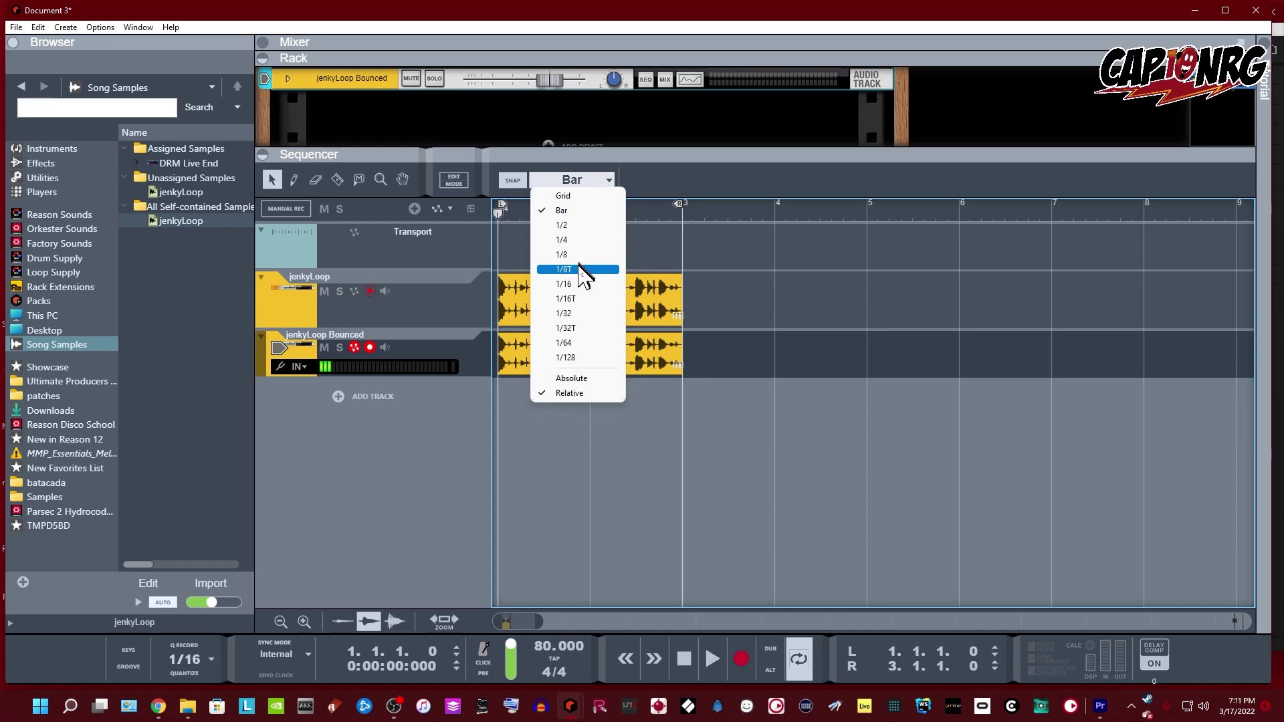
click(580, 283)
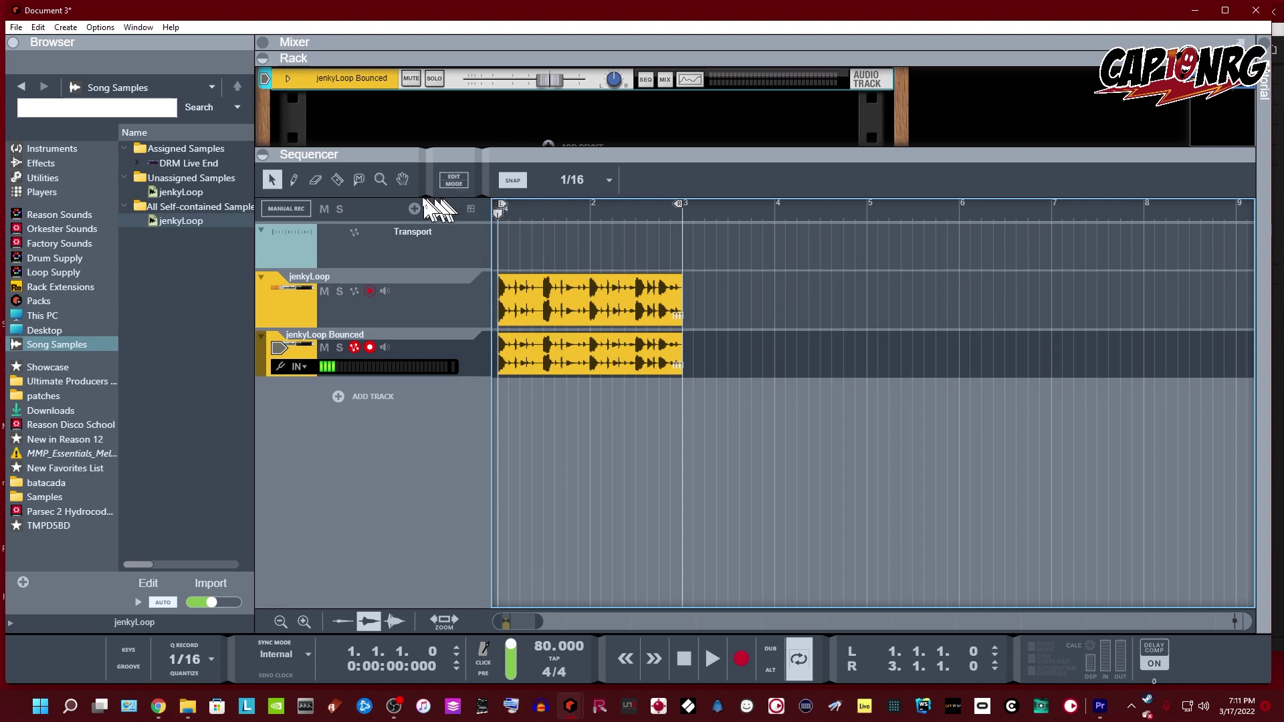
click(339, 178)
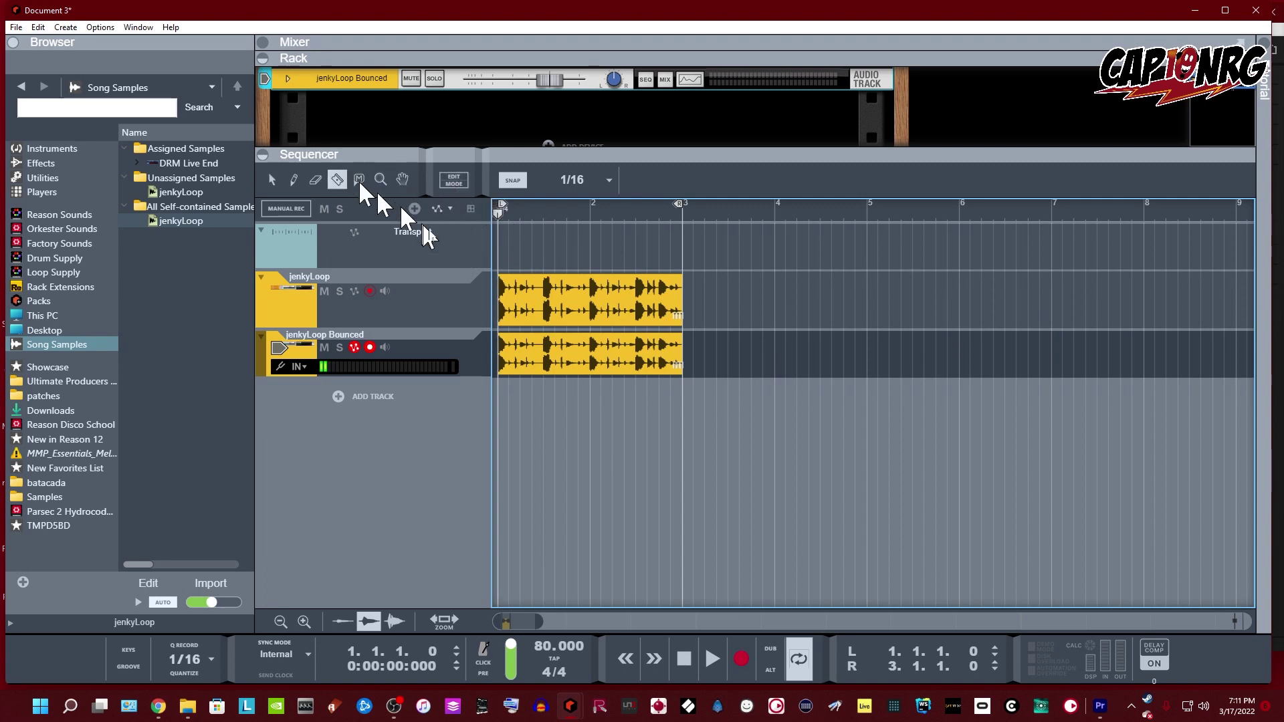
click(590, 286)
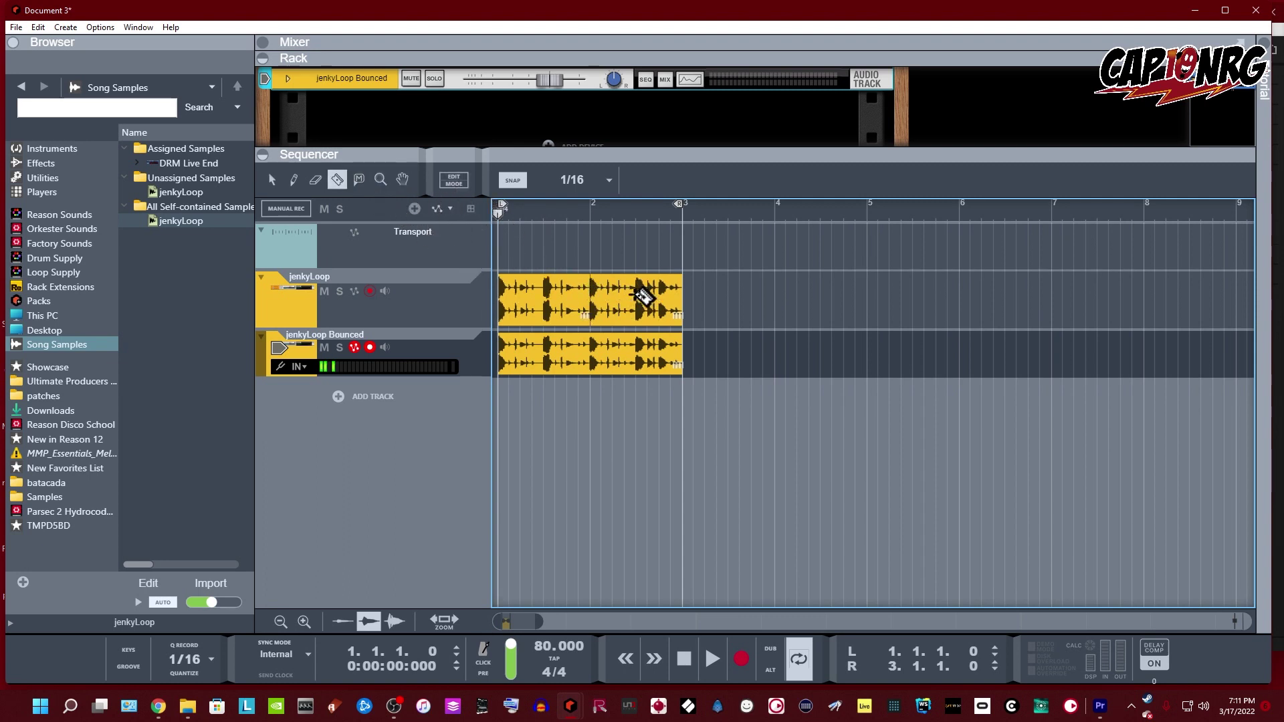
click(634, 294)
click(620, 293)
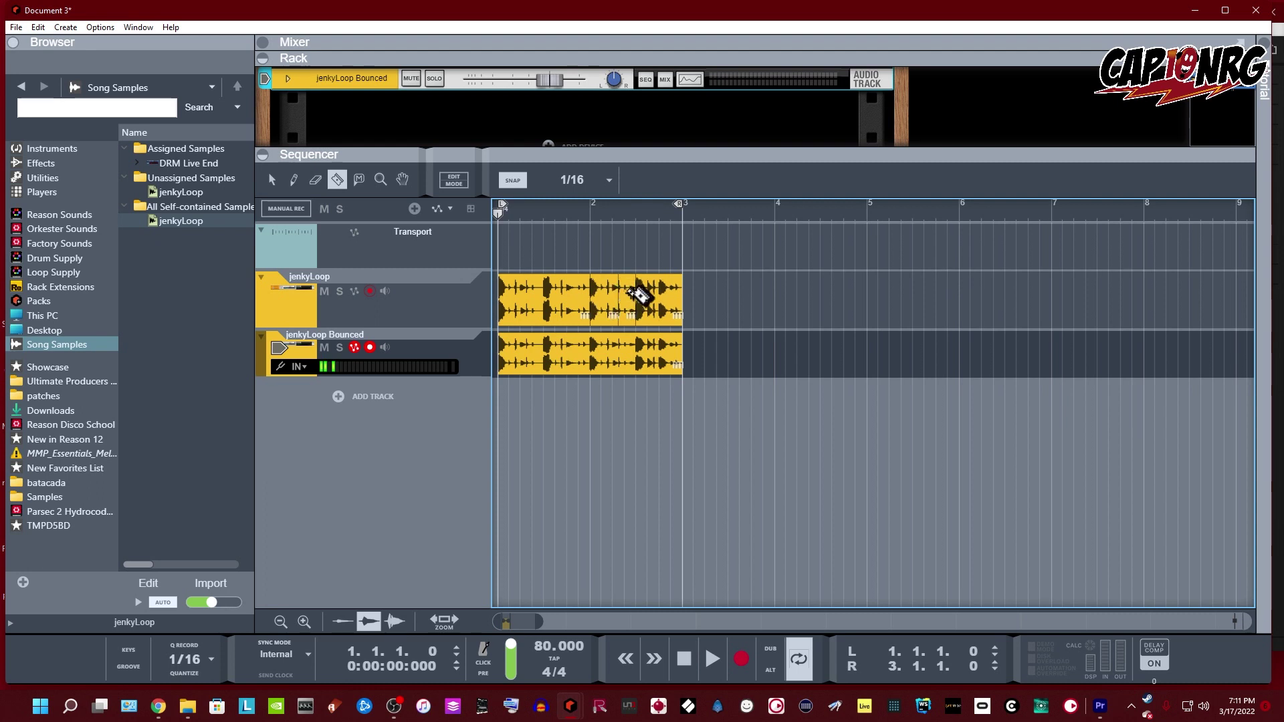
click(533, 296)
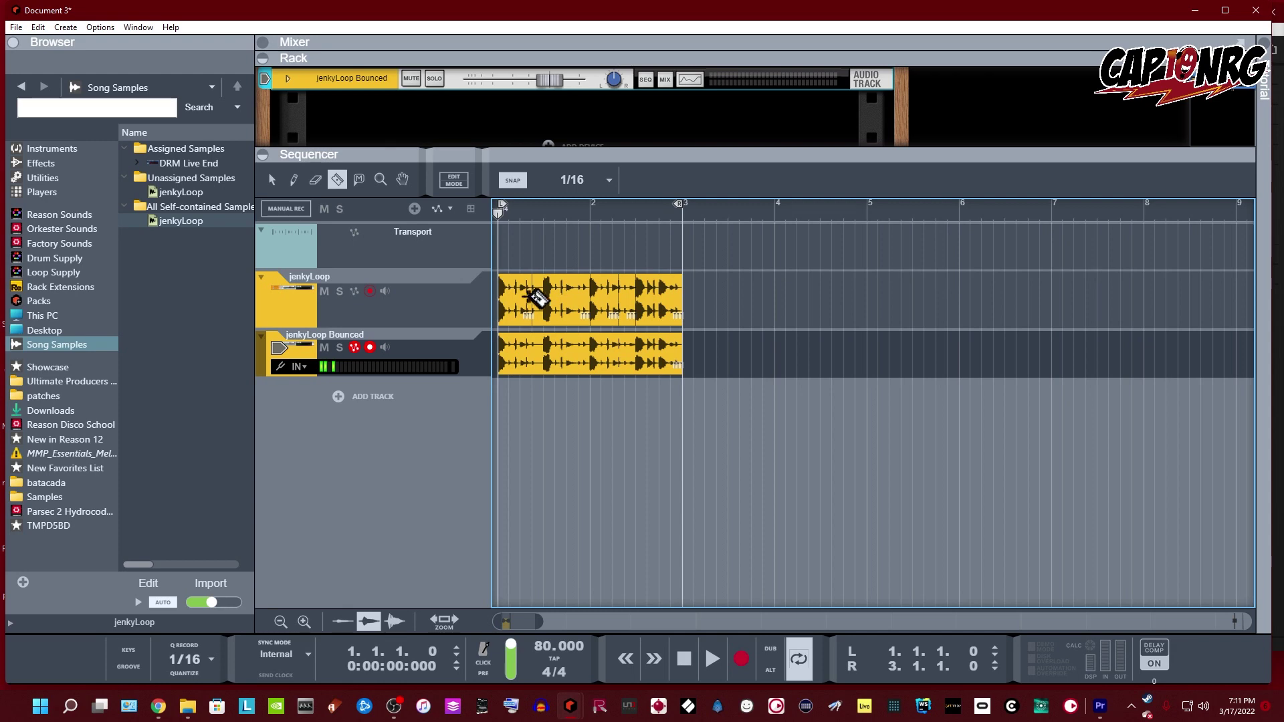
key(ctrl+z)
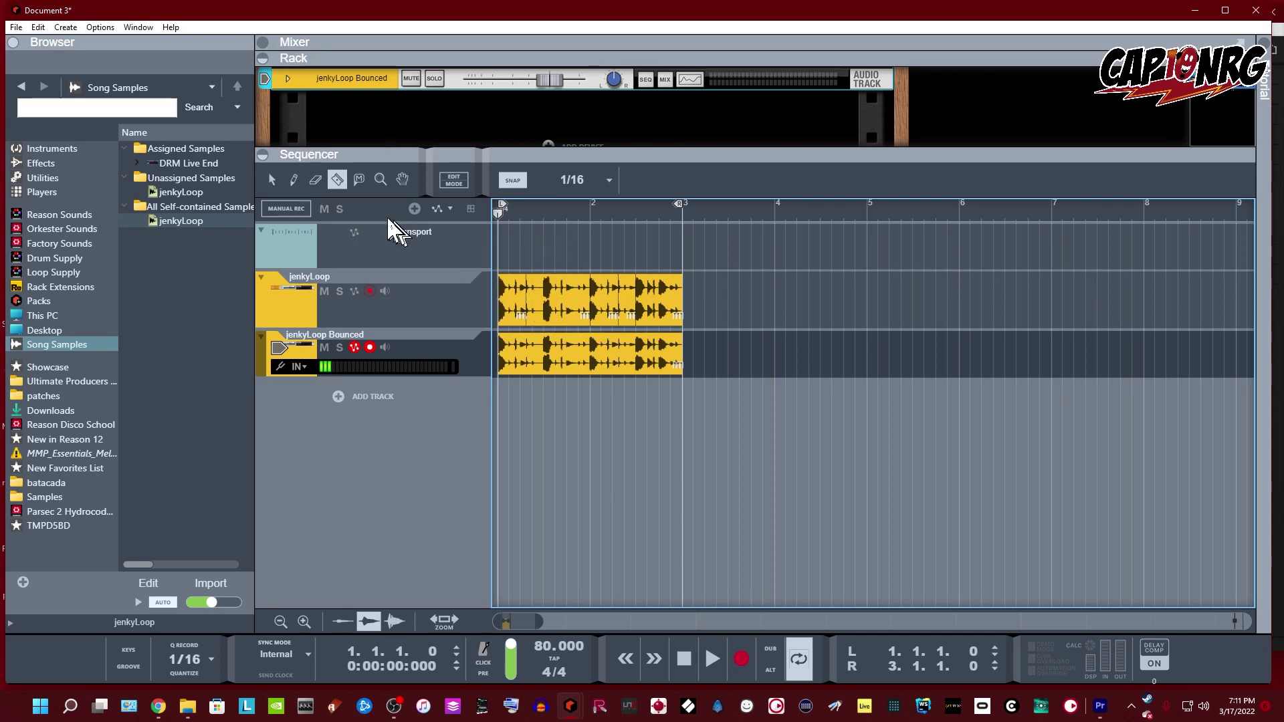
Solo the jenkyLoop track and play its razored slices from the song start to hear them alone
click(274, 178)
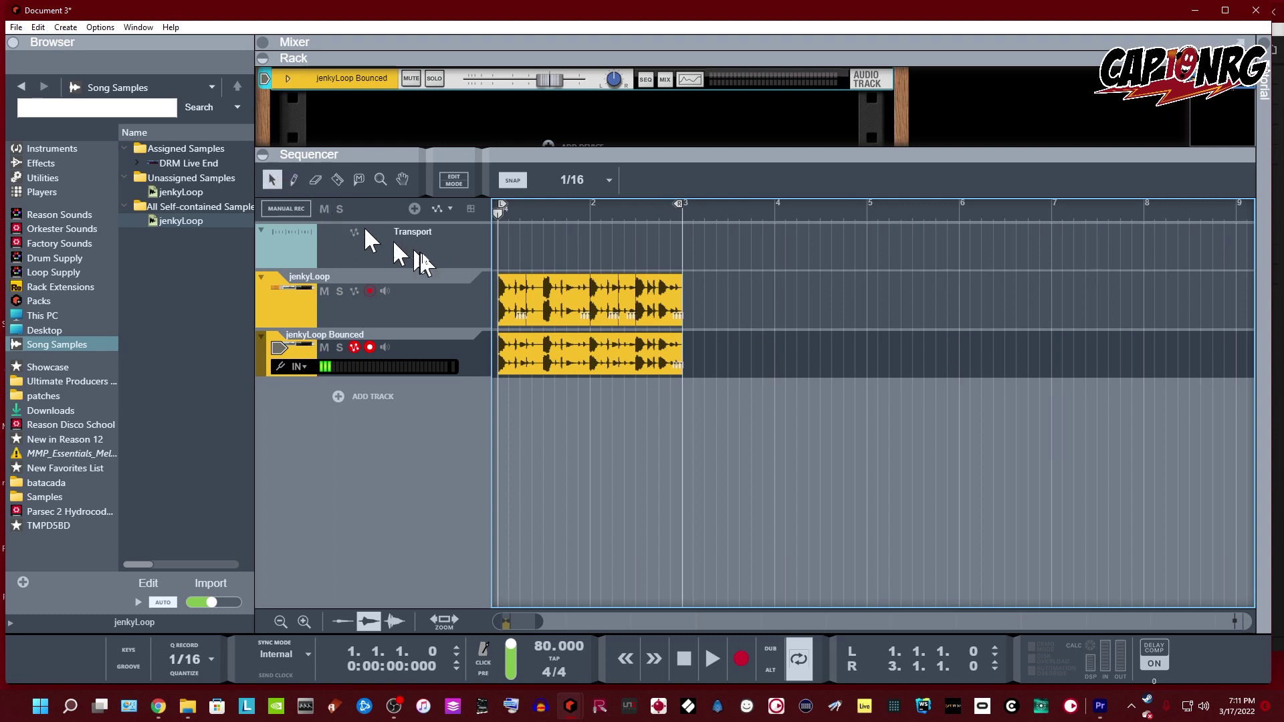
click(510, 298)
drag(506, 302, 519, 327)
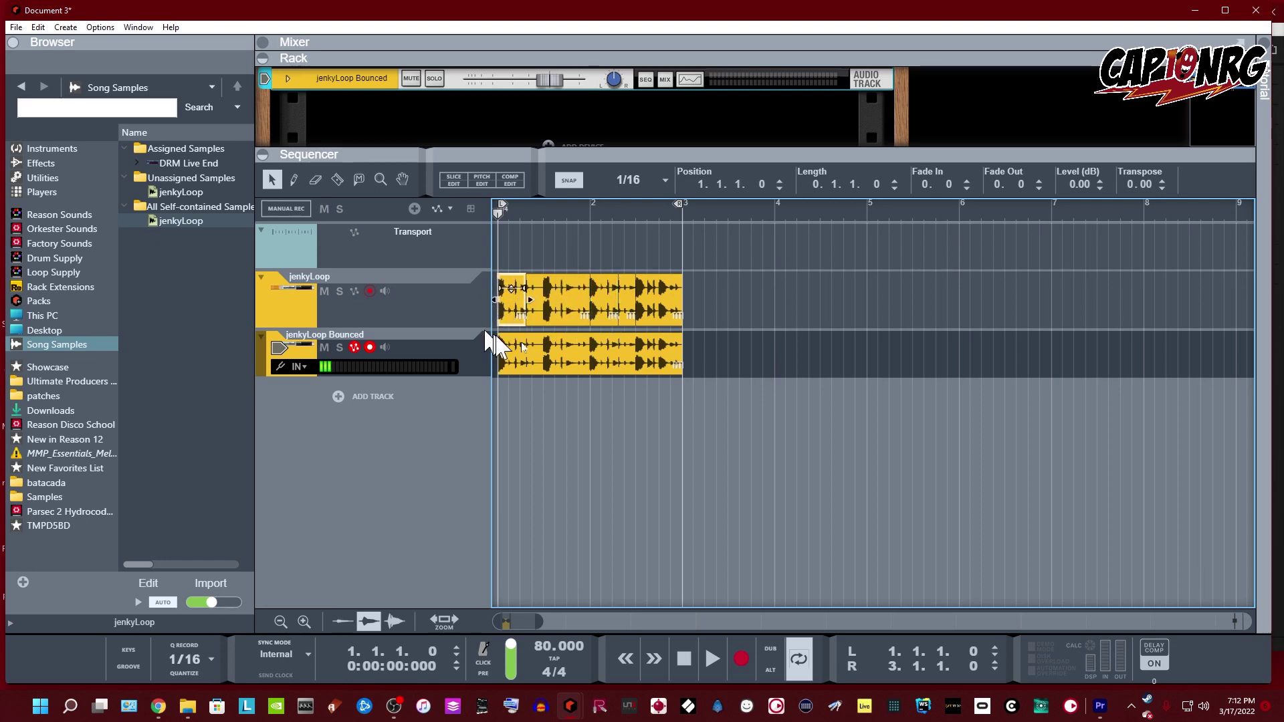
click(738, 314)
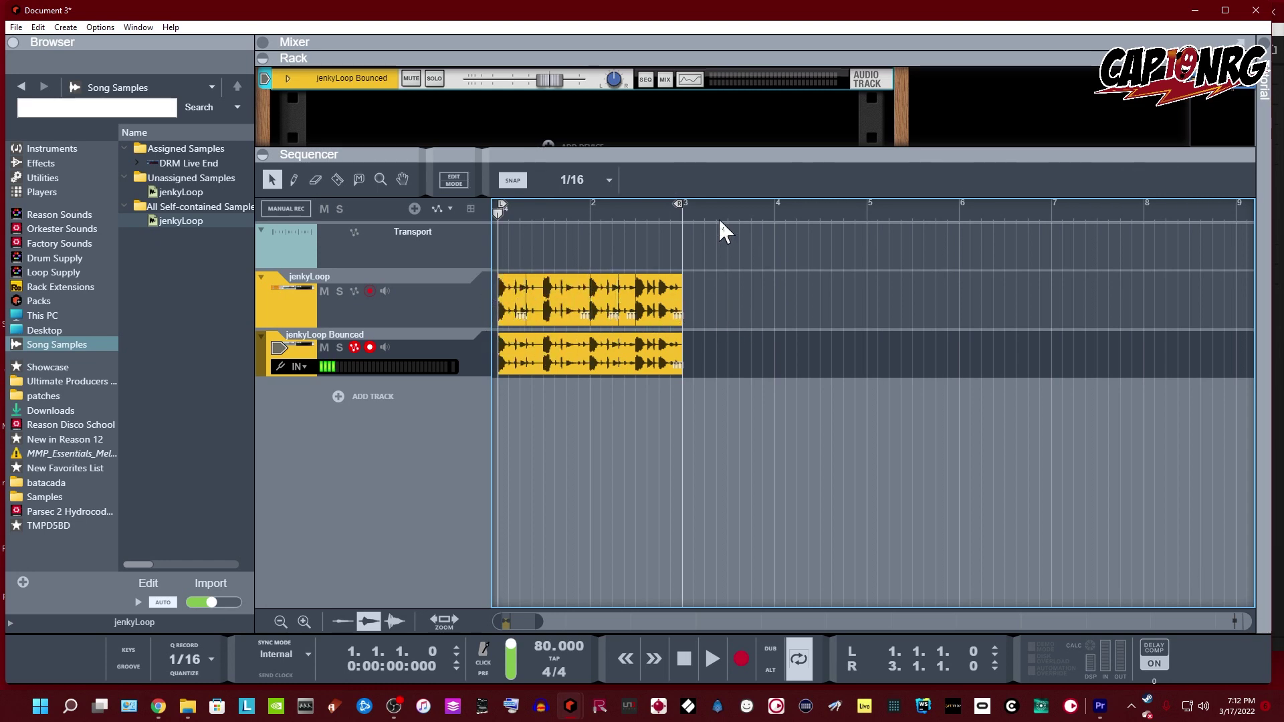
click(340, 290)
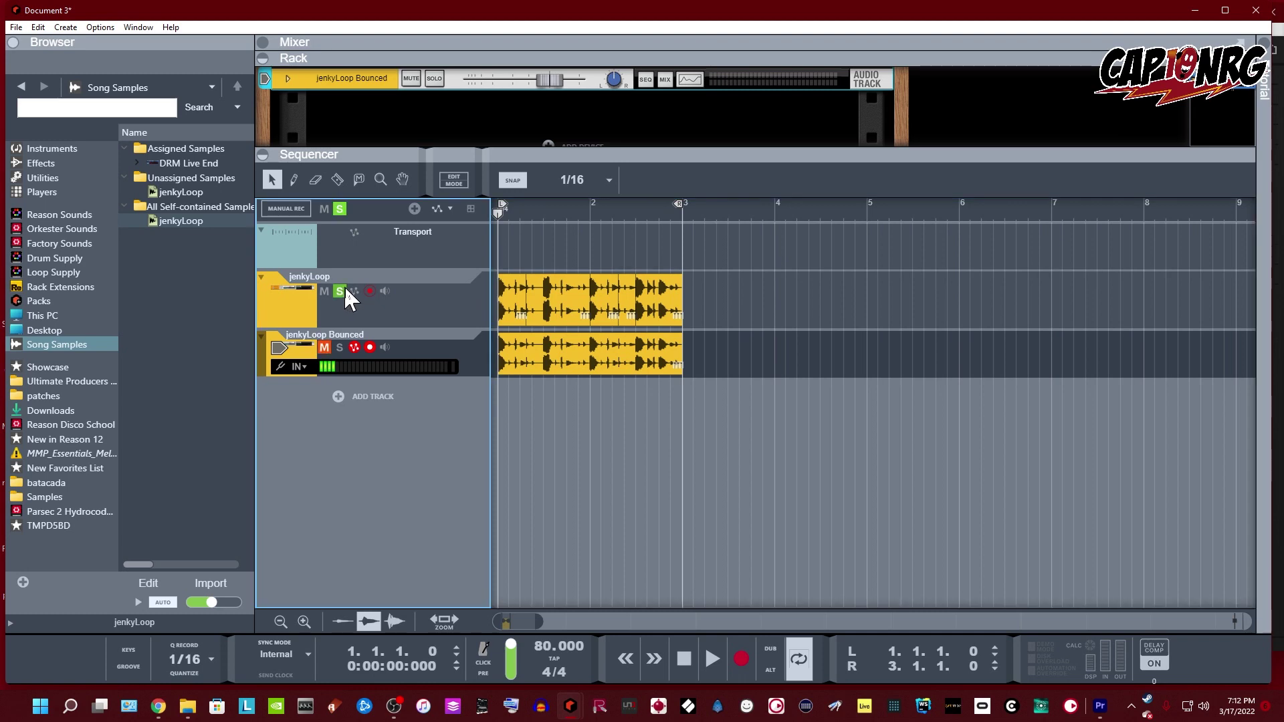
key(space)
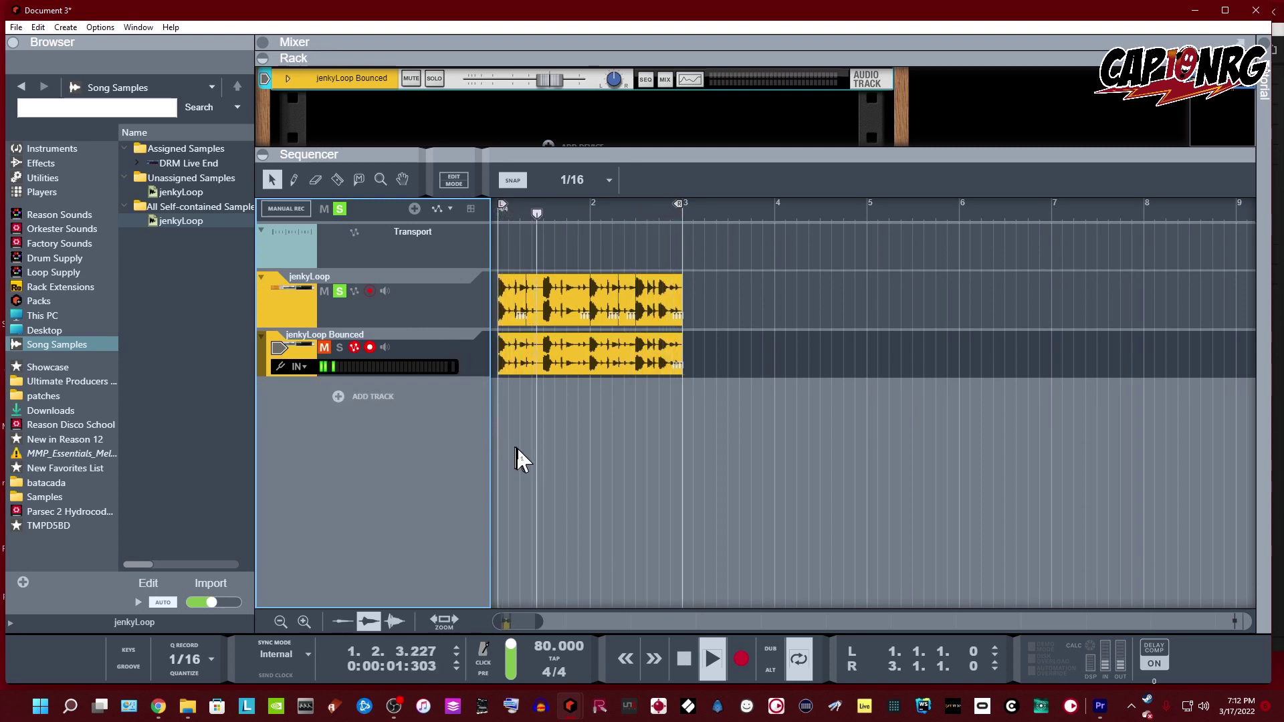
key(space)
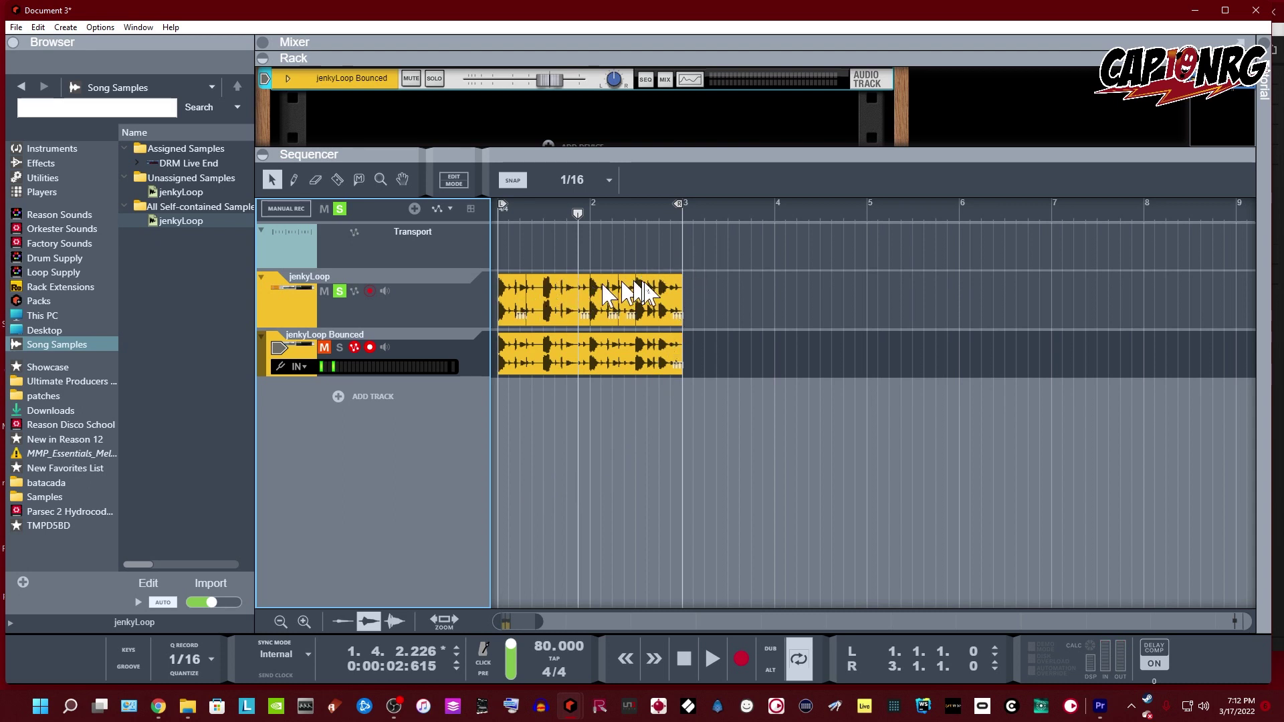
Move the first jenkyLoop slice to position 1.1.3 and play the rearranged loop
click(511, 307)
mouse_move(526, 301)
mouse_down()
mouse_move(515, 310)
mouse_move(530, 304)
mouse_up()
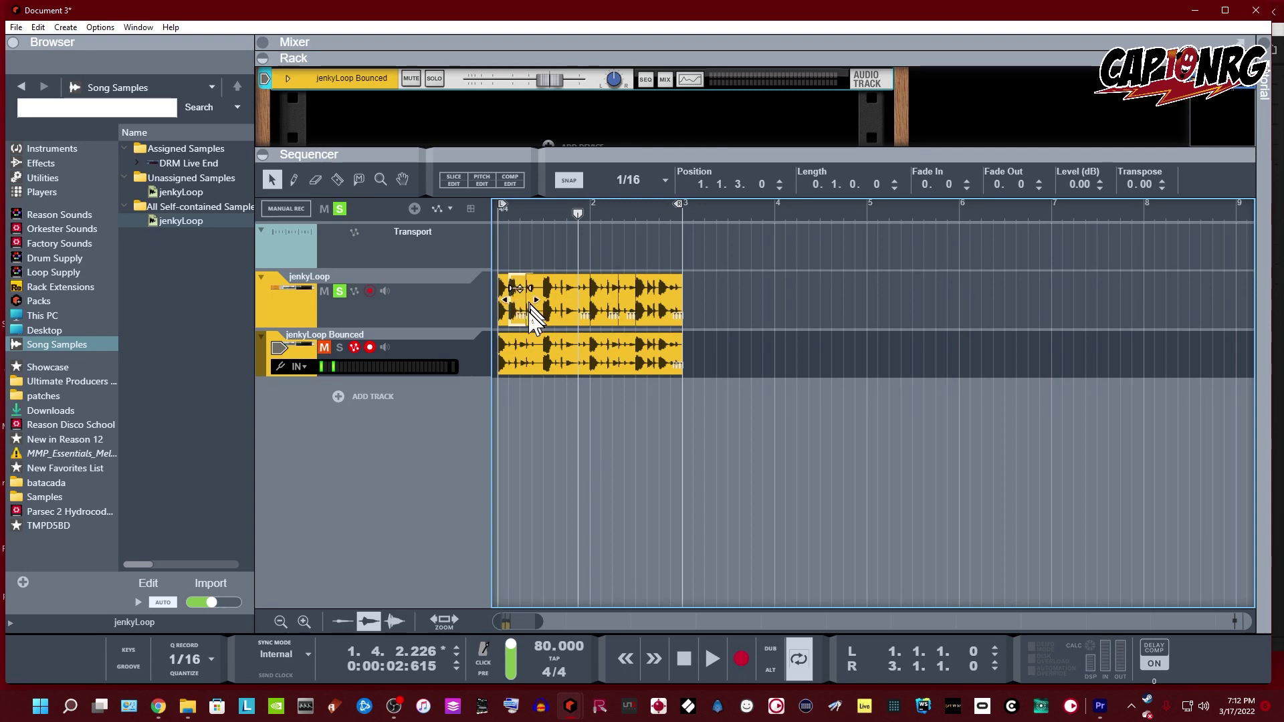
key(space)
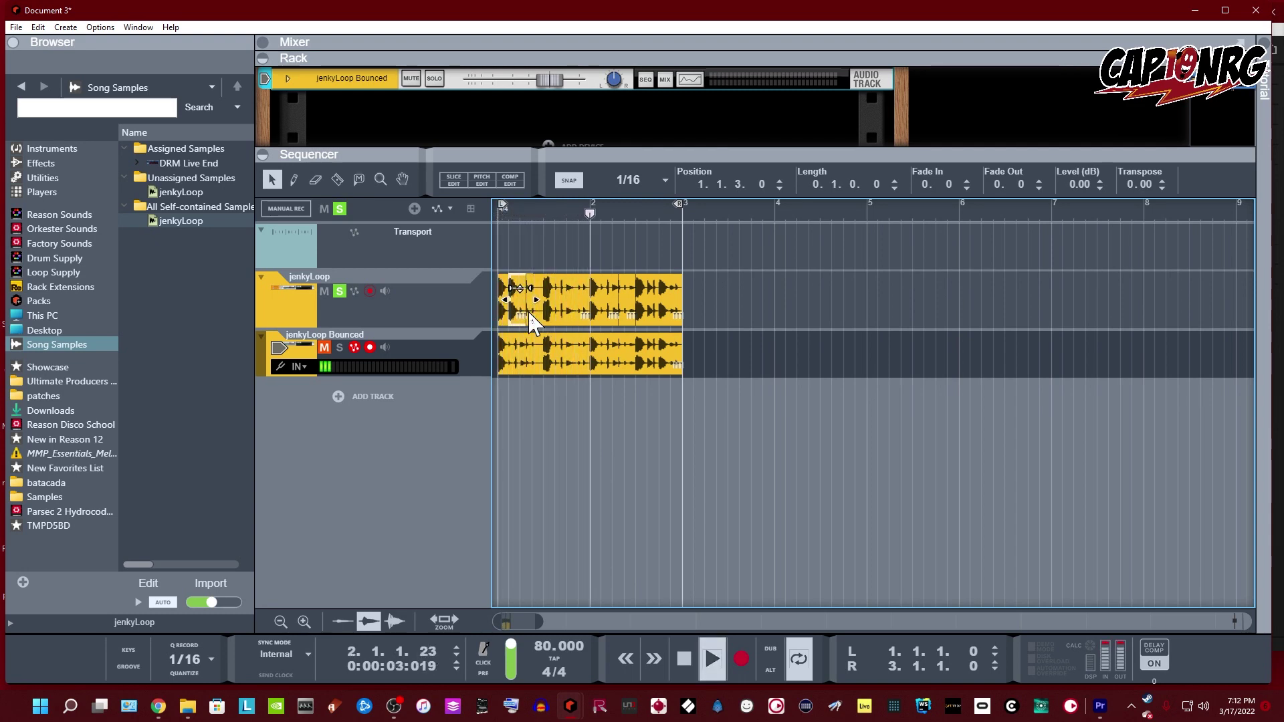
key(space)
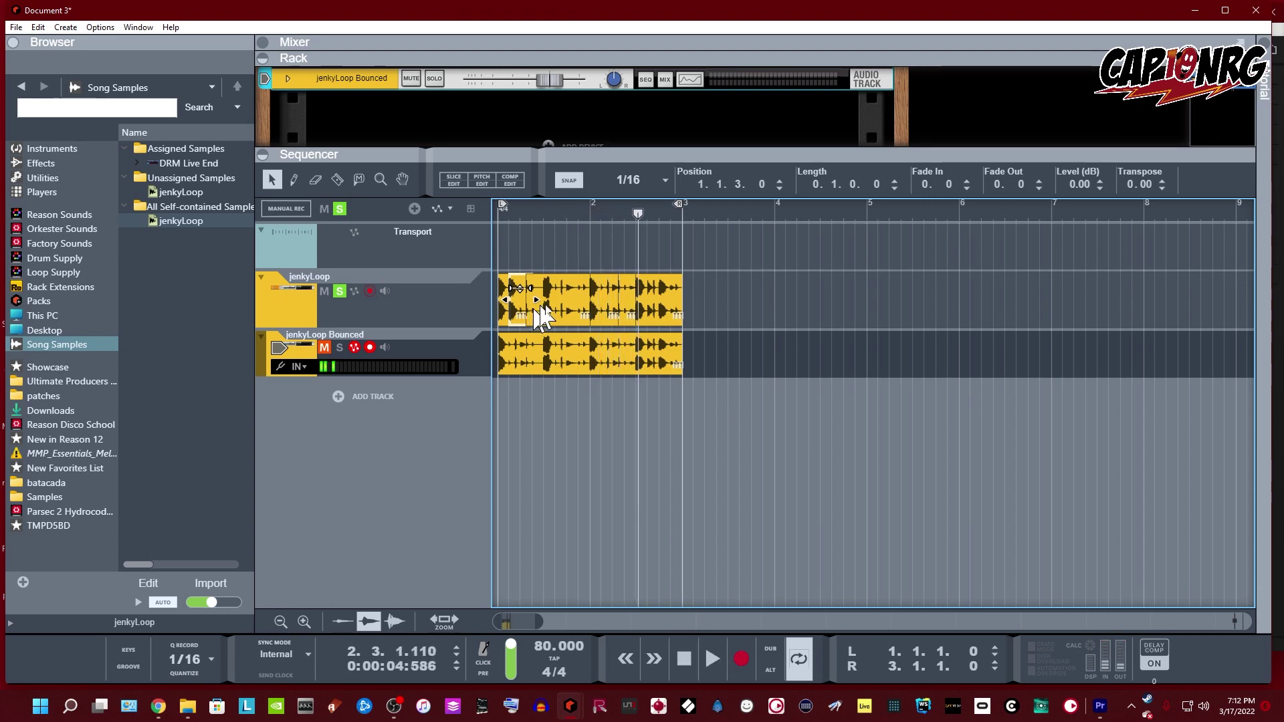
click(746, 295)
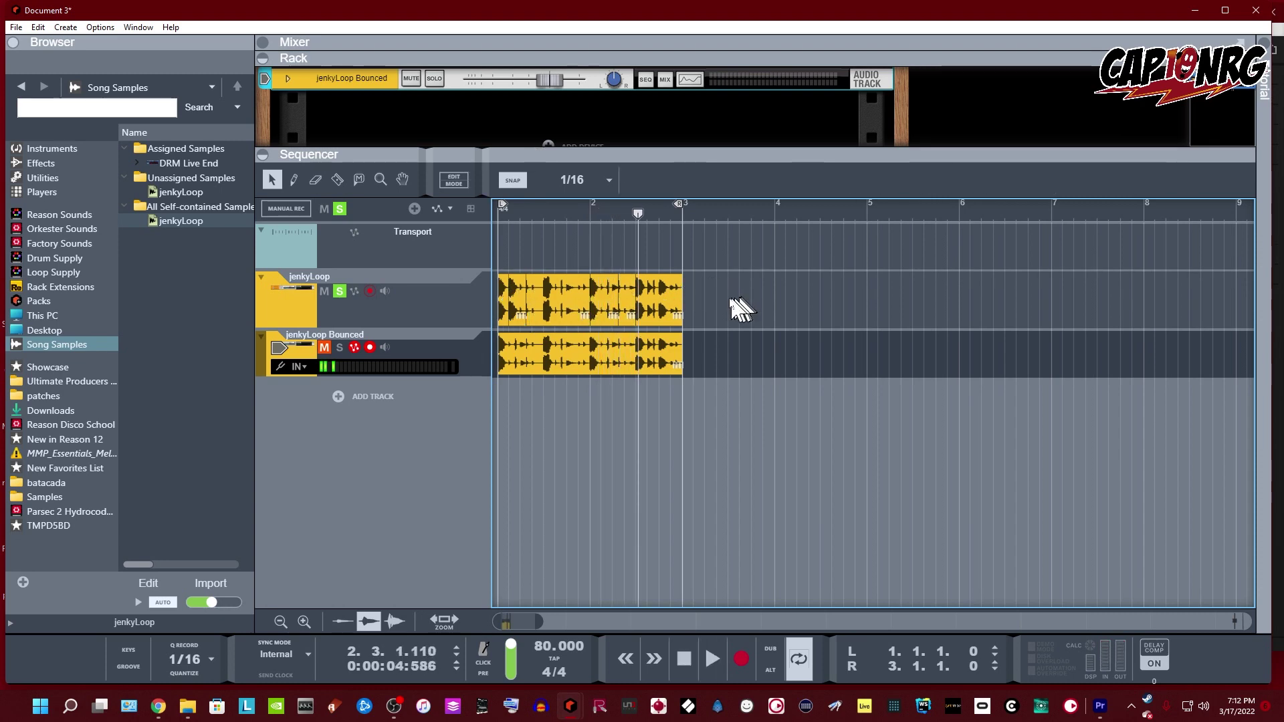
Undo the slice move, the solo and all razor cuts, back to a single two-bar jenkyLoop clip
click(709, 295)
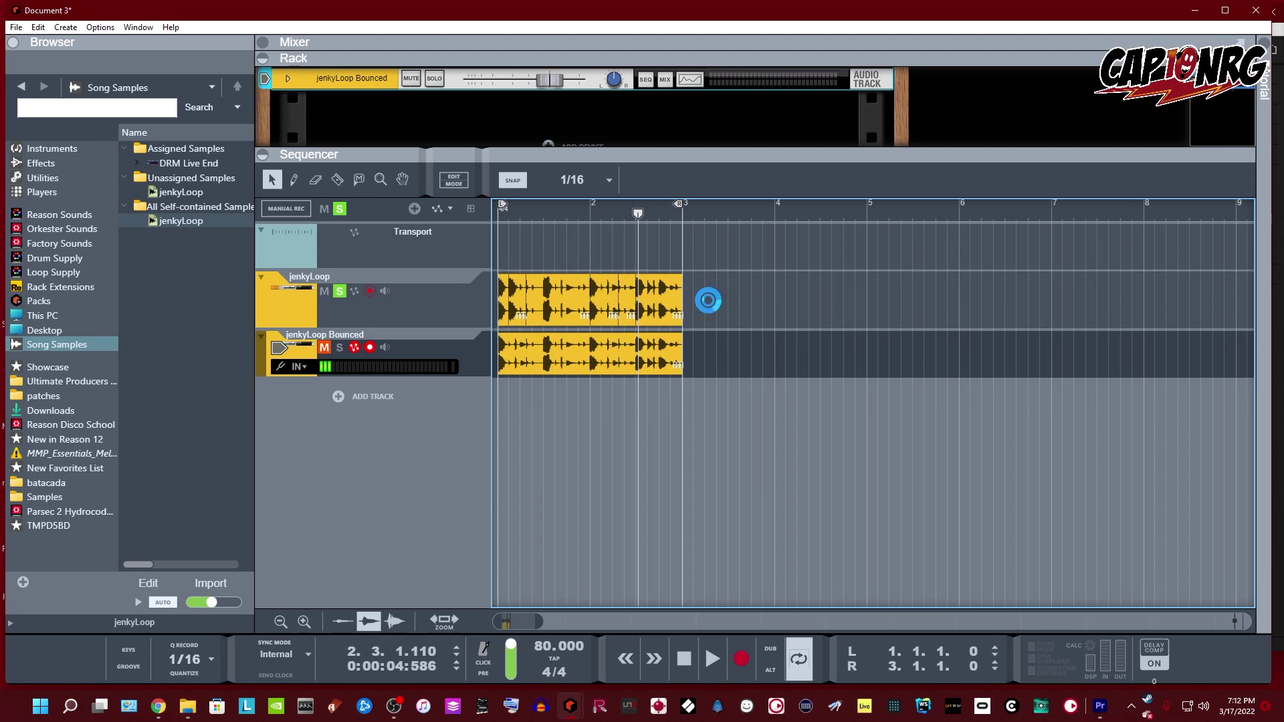
click(709, 300)
click(710, 304)
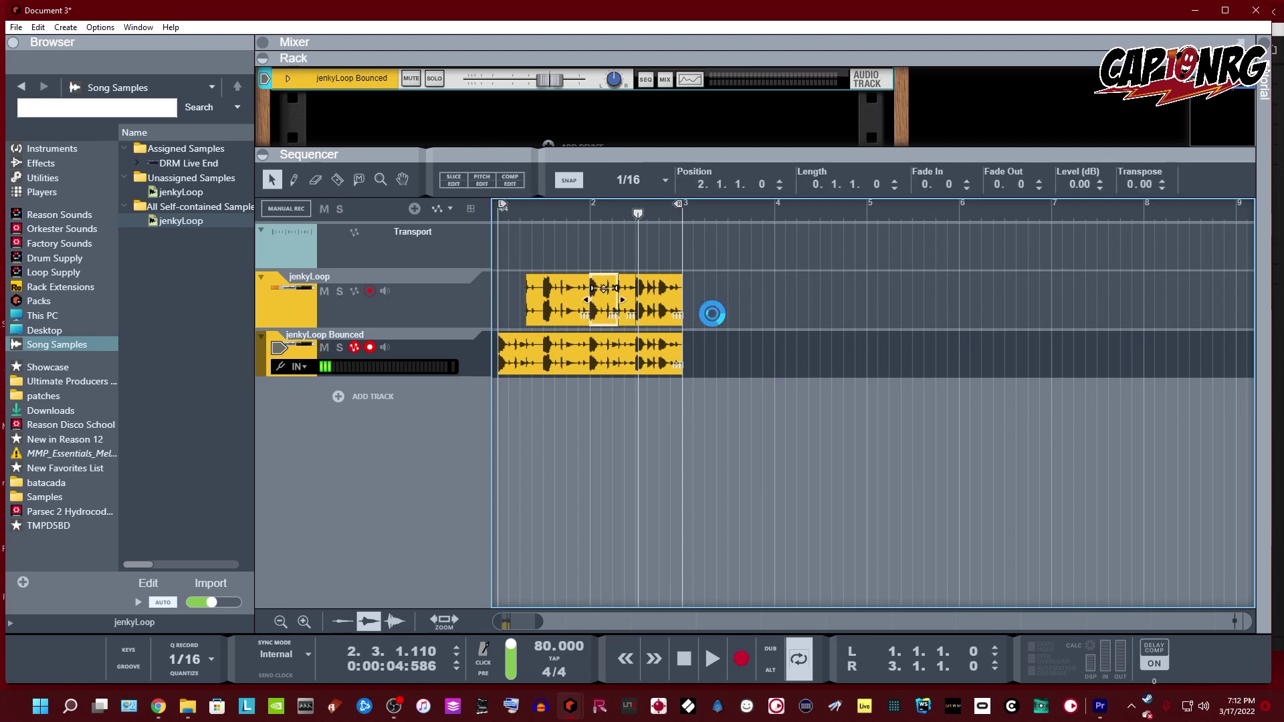
click(711, 308)
key(ctrl+z)
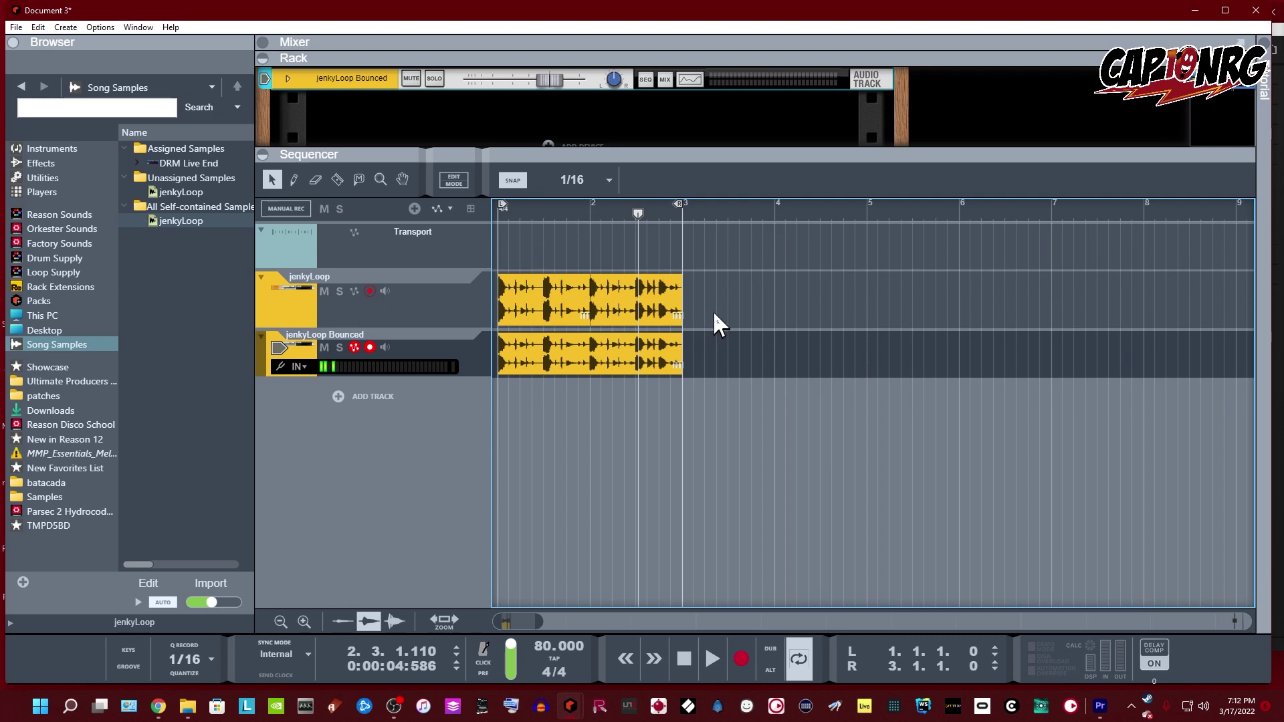
click(642, 309)
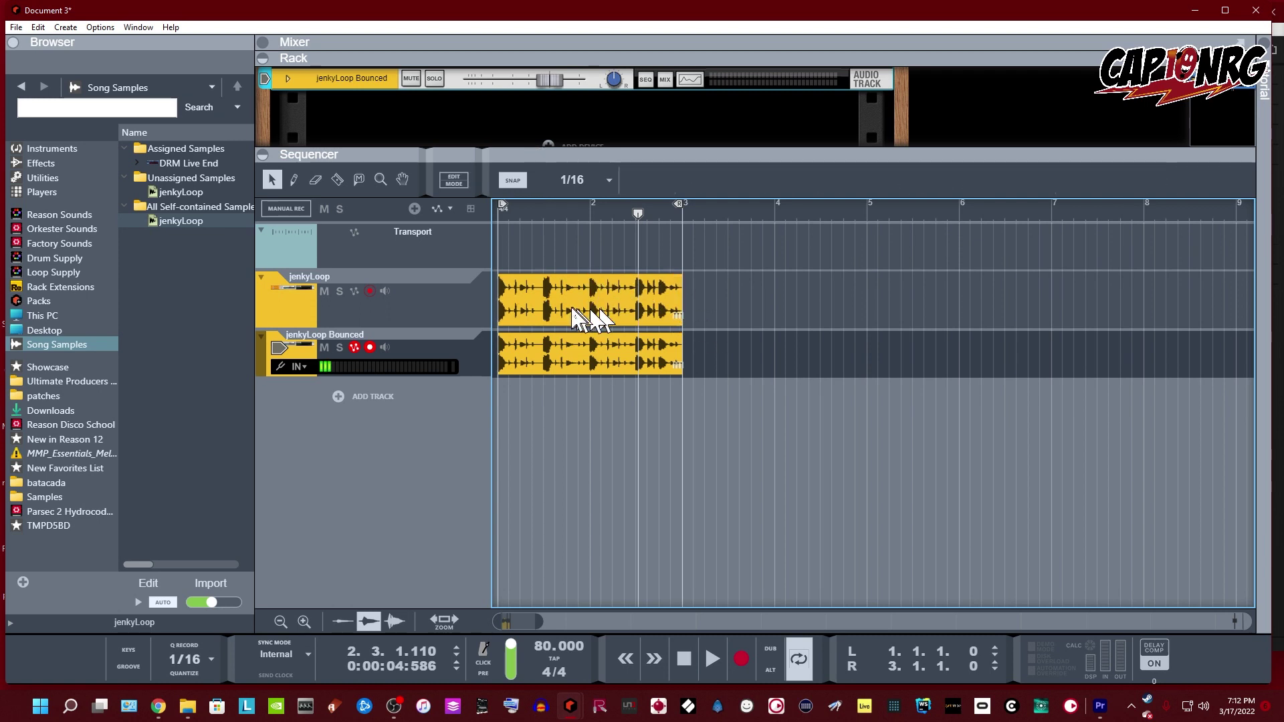
key(ctrl+z)
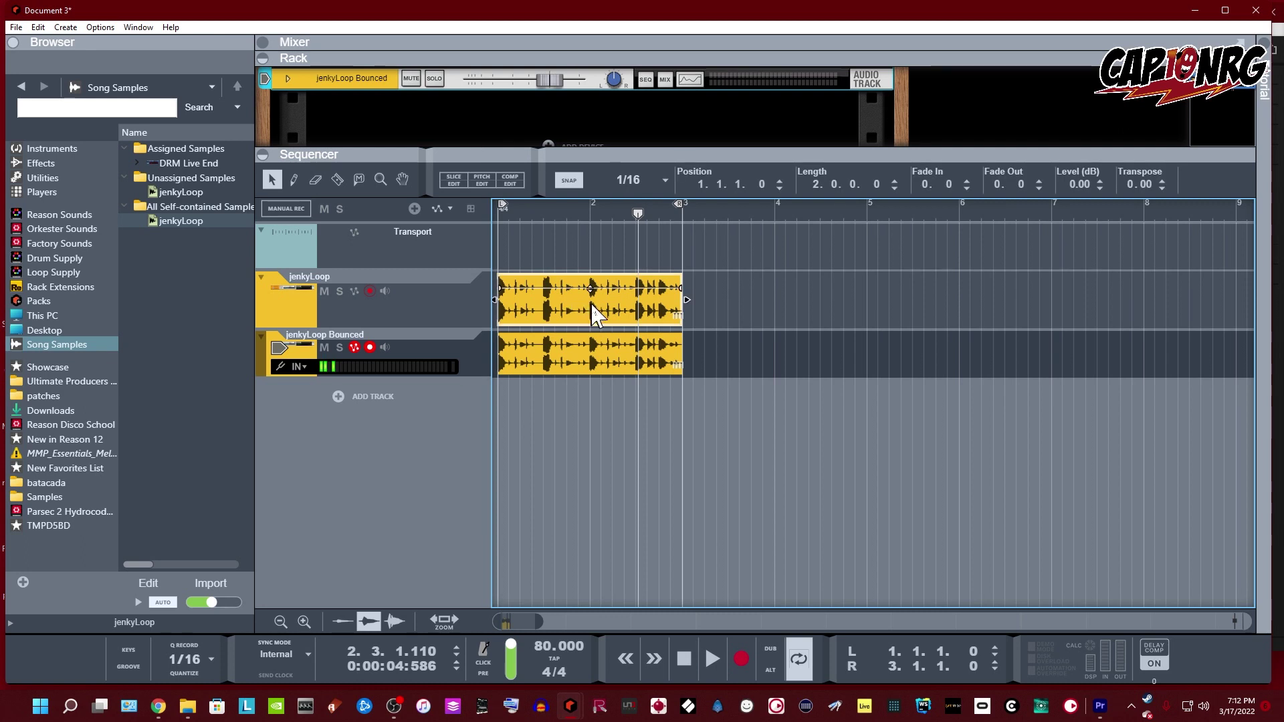
Open the jenkyLoop clip for slice editing, bounce it to a REX loop, and select jenkyLoop 2 in the song samples
double_click(595, 315)
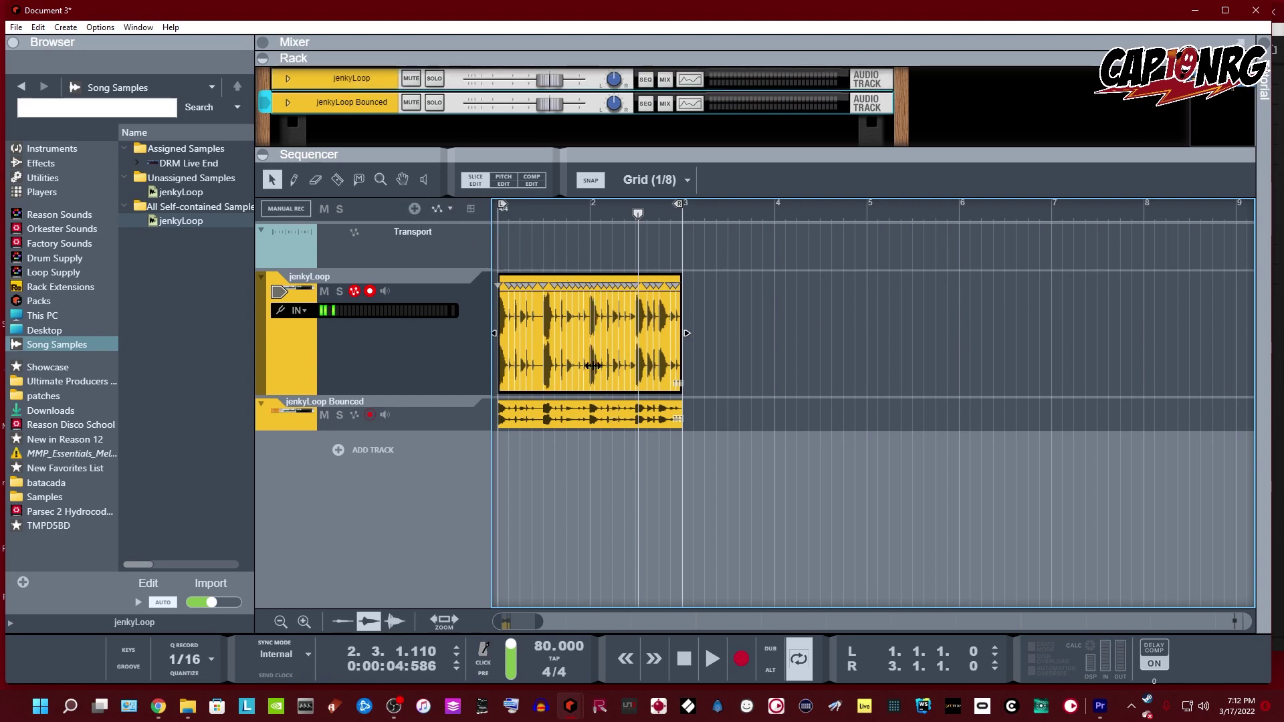
right_click(564, 348)
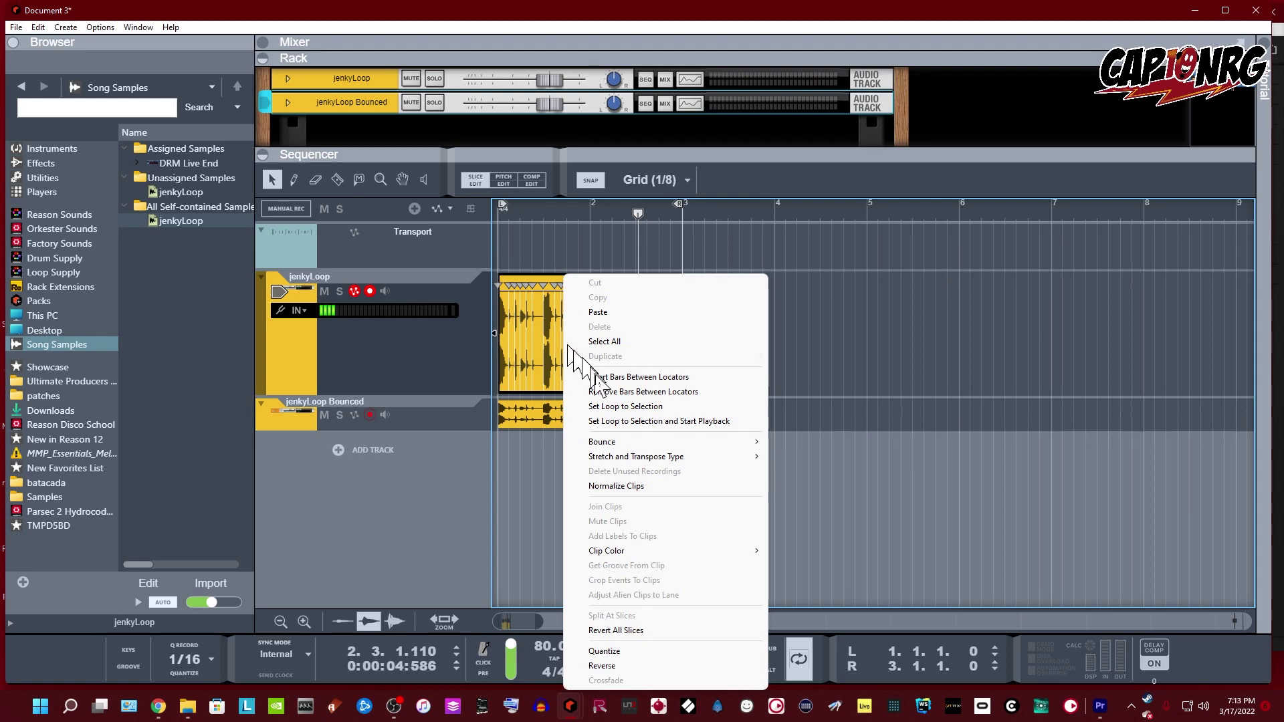
mouse_move(609, 444)
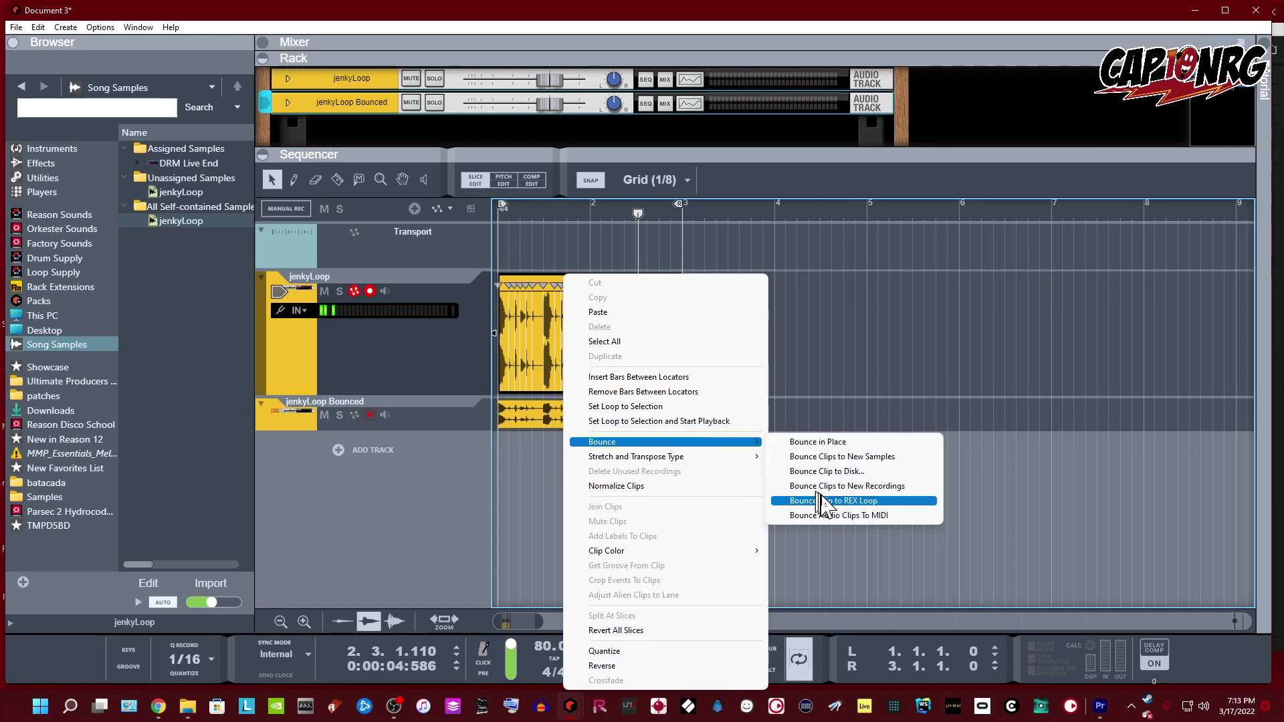
click(844, 517)
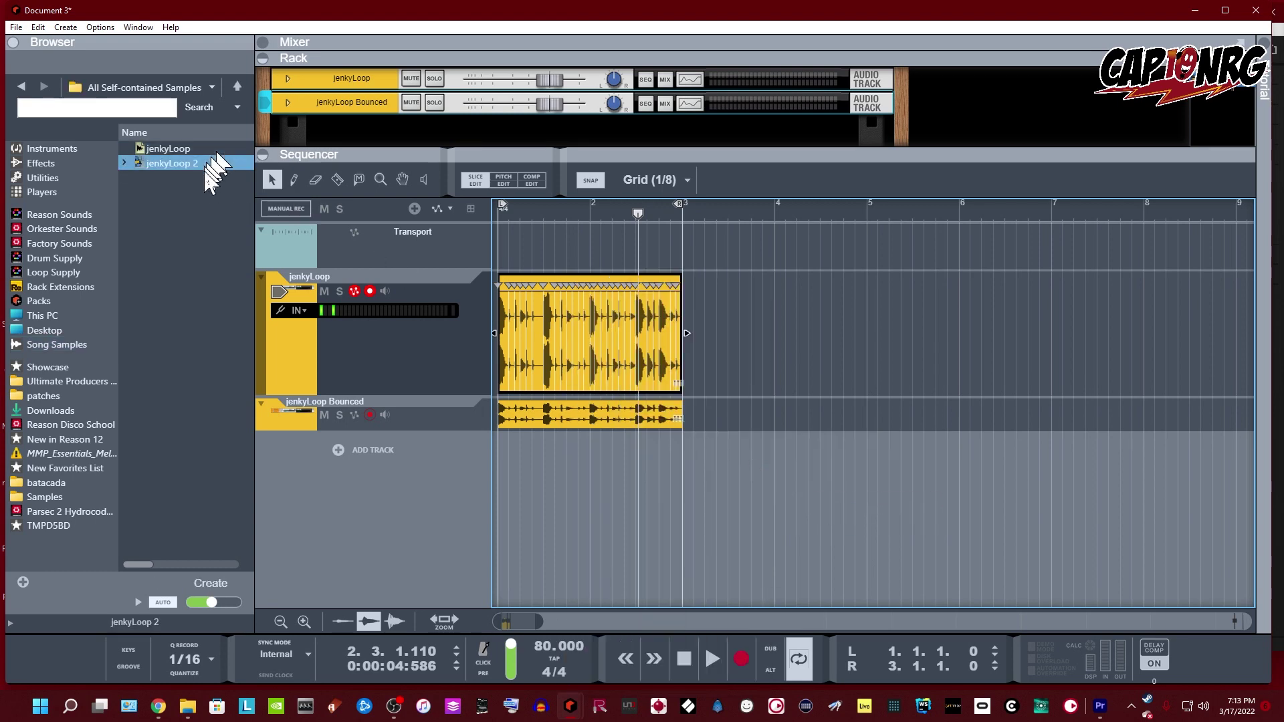
click(150, 168)
drag(138, 165, 211, 170)
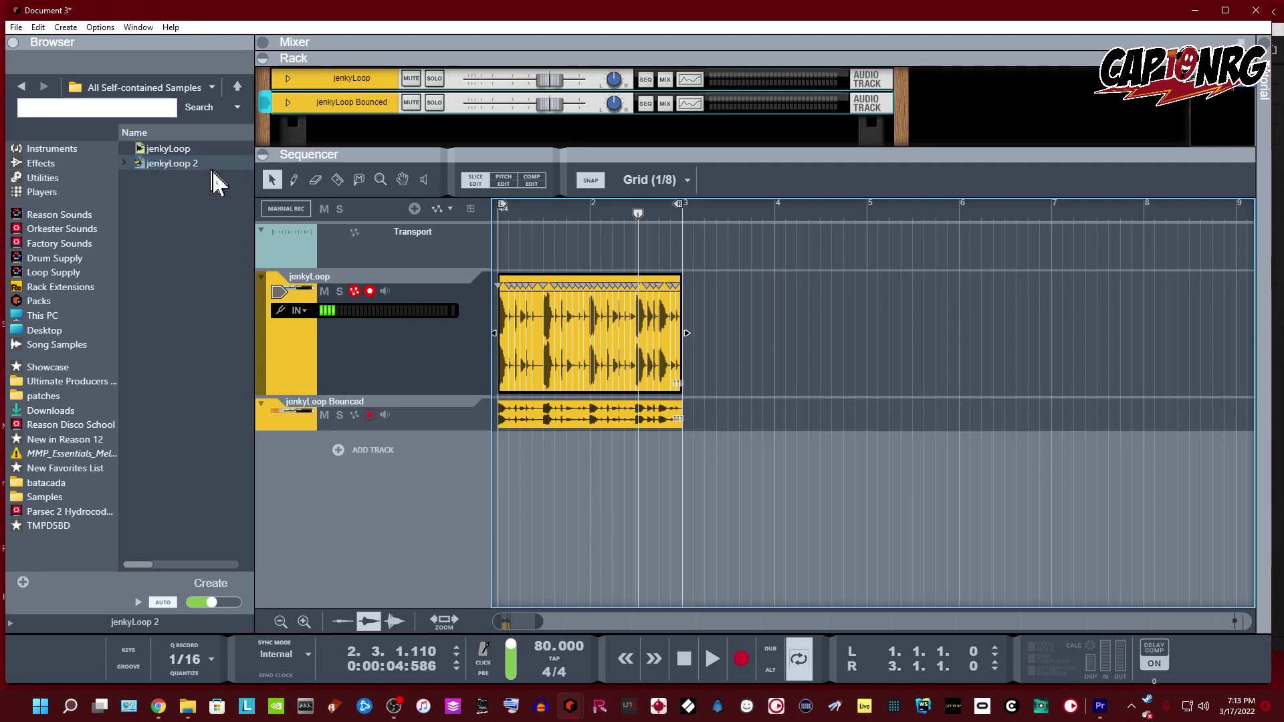
click(1038, 91)
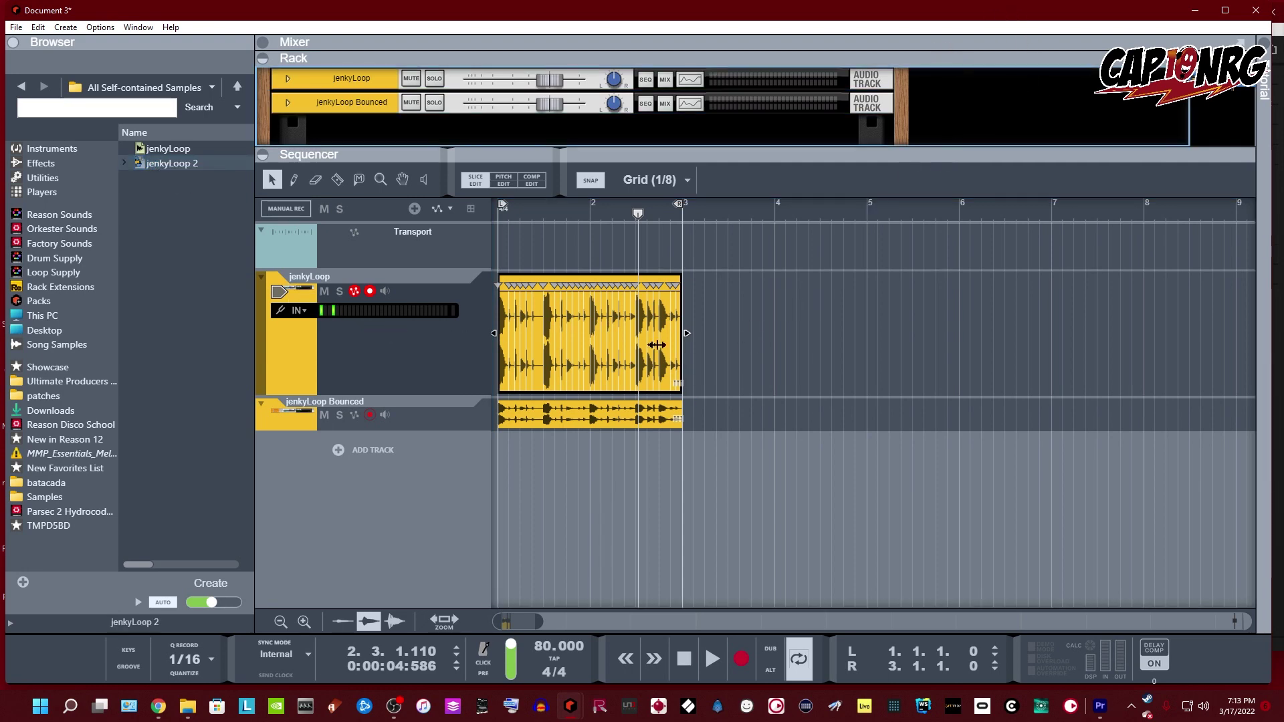
Mute both the jenkyLoop and jenkyLoop Bounced tracks
click(328, 283)
click(324, 291)
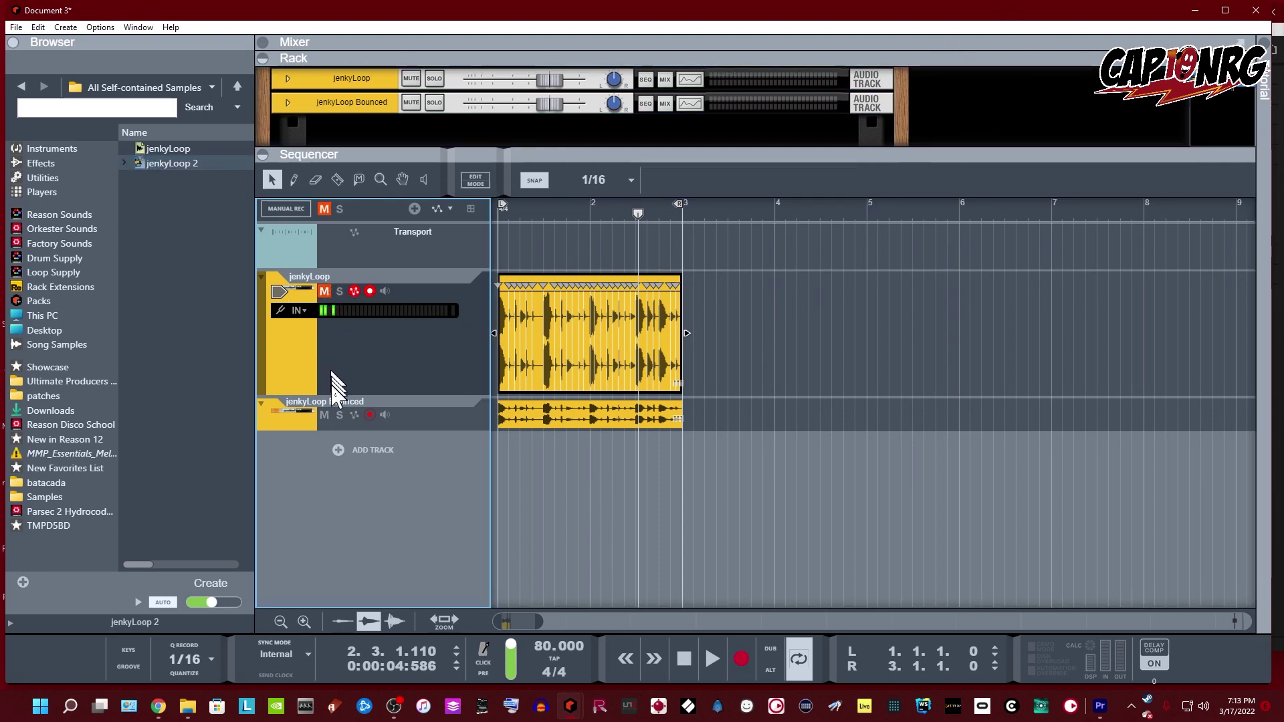
click(325, 414)
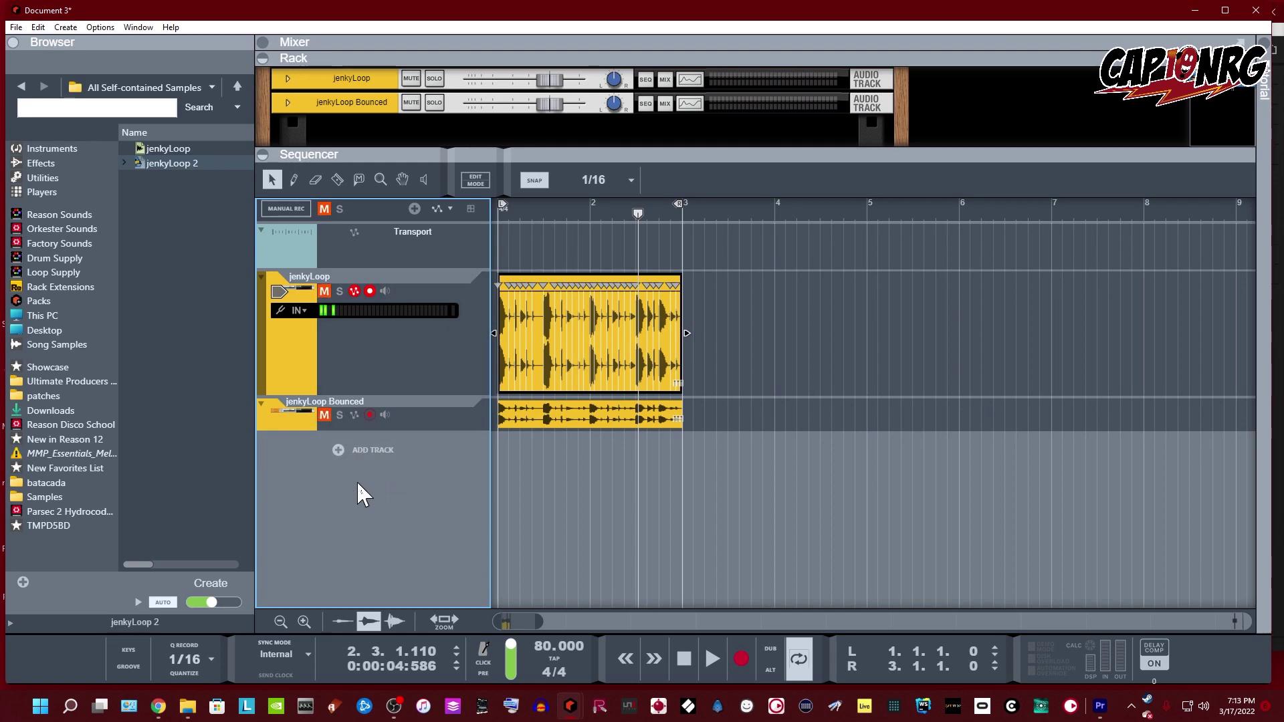
Create a Dr. Octo Rex Loop Player on a new track, enlarge the rack area, and reset the device to its Init Patch
click(52, 148)
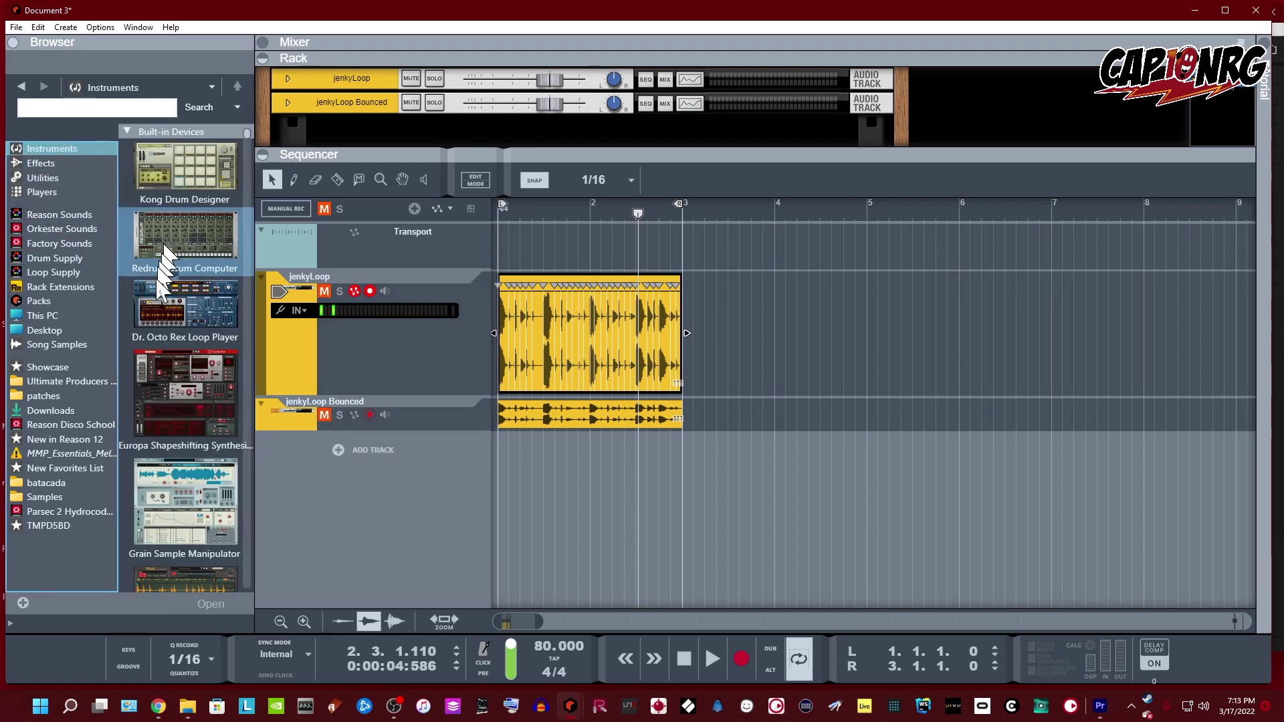
click(212, 315)
drag(212, 316, 418, 564)
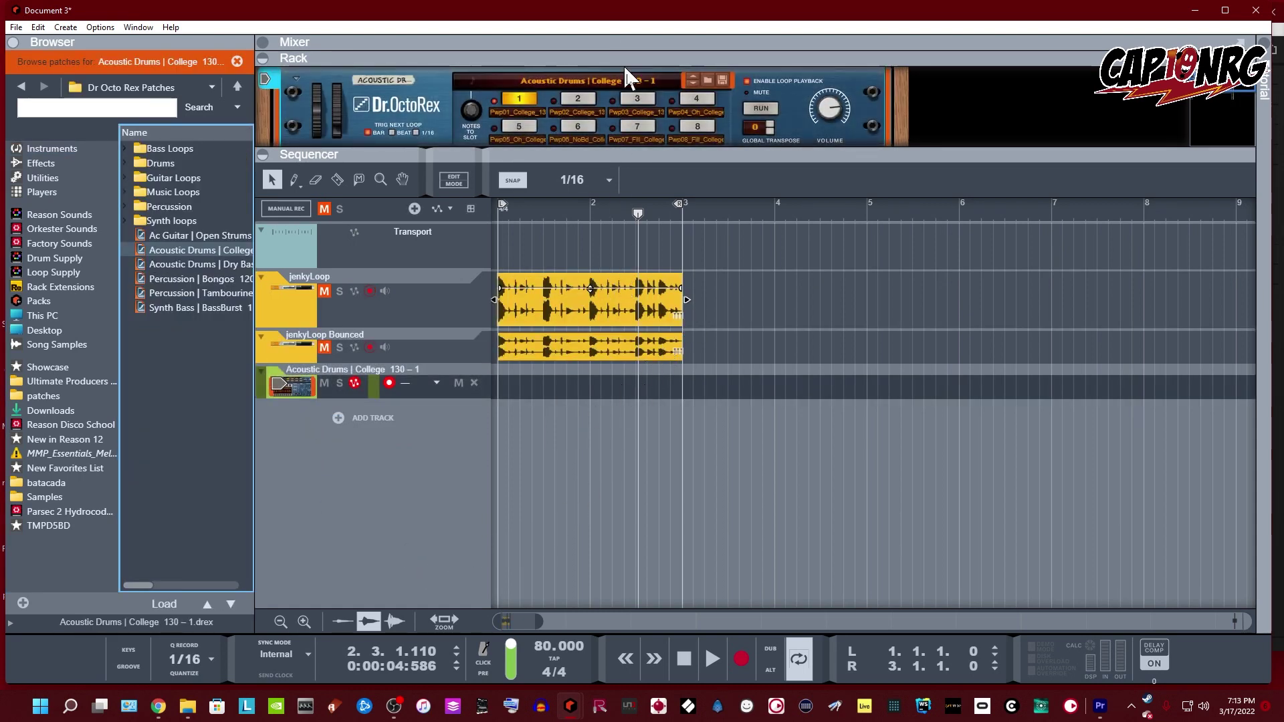
drag(645, 151, 660, 387)
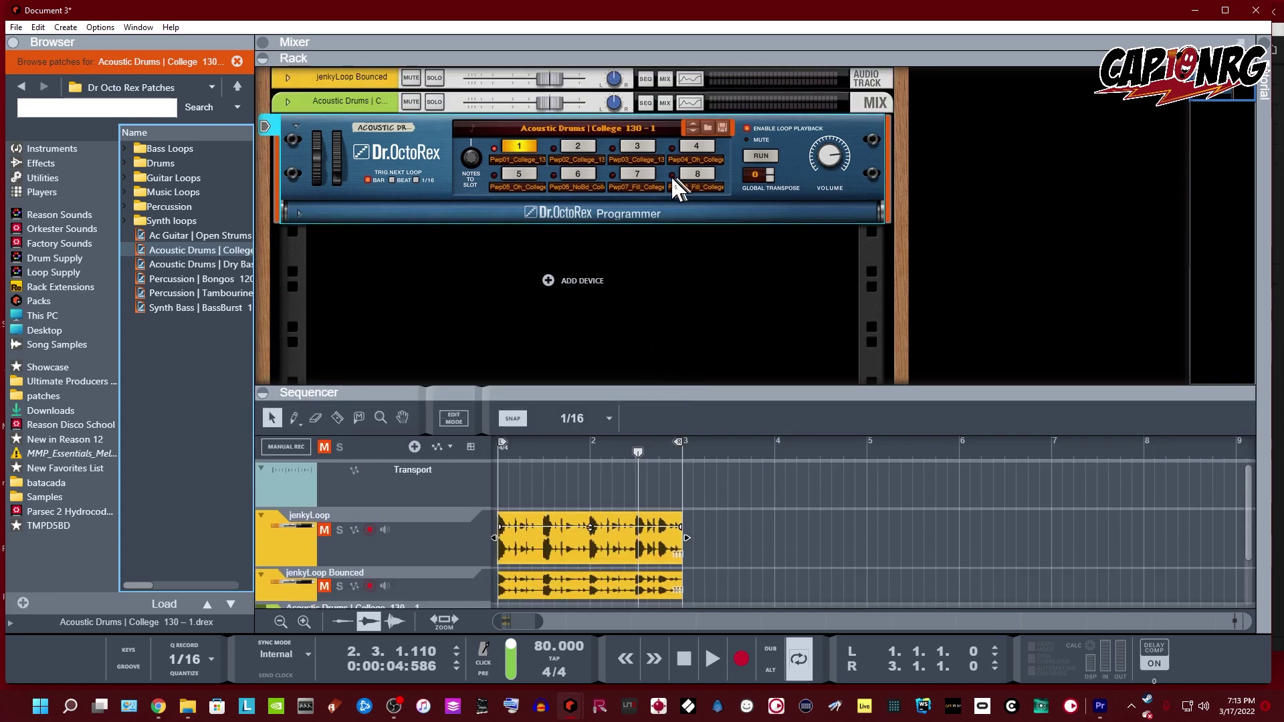
right_click(704, 127)
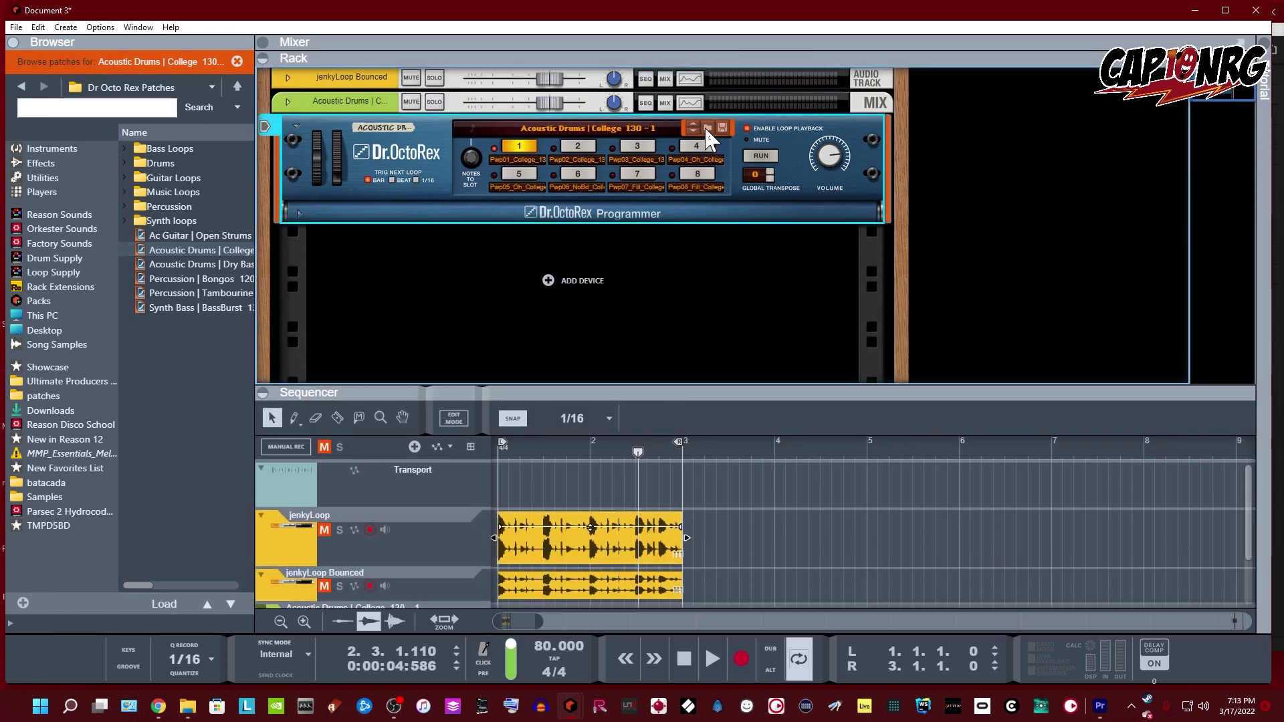
click(789, 428)
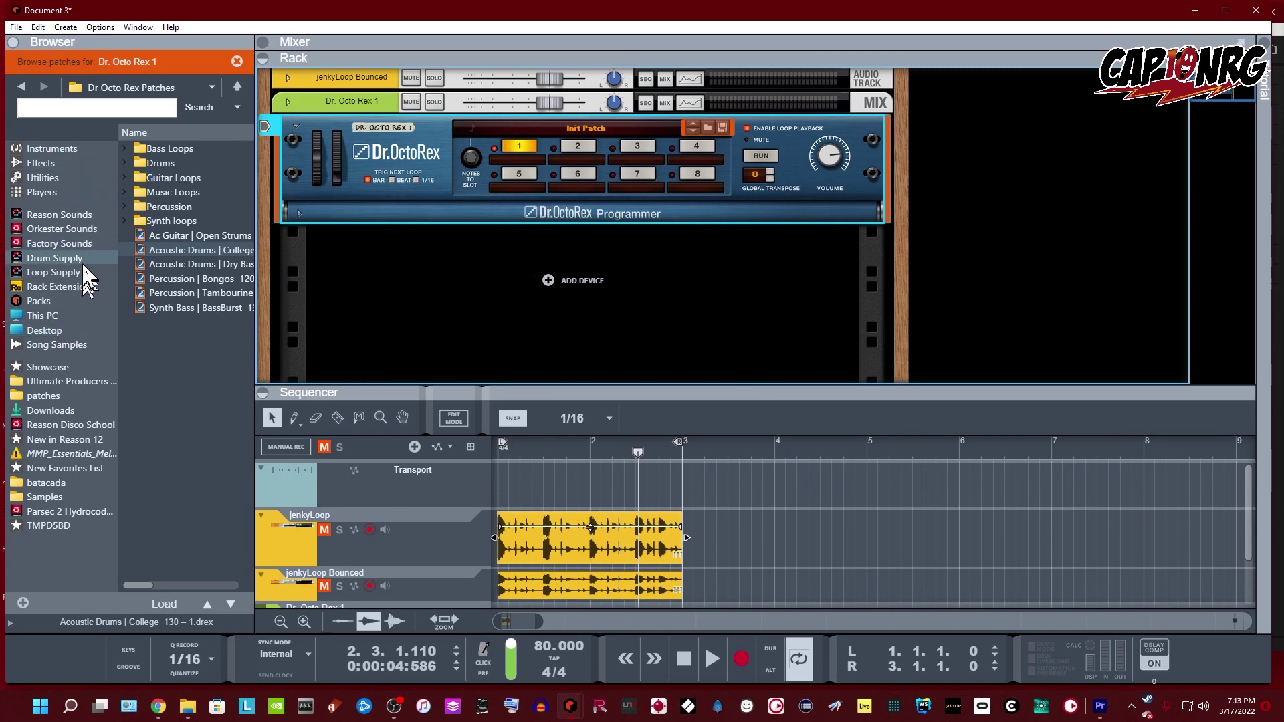
Load the jenkyLoop 2 REX loop from the unassigned song samples into slot 1 of Dr. Octo Rex
click(79, 344)
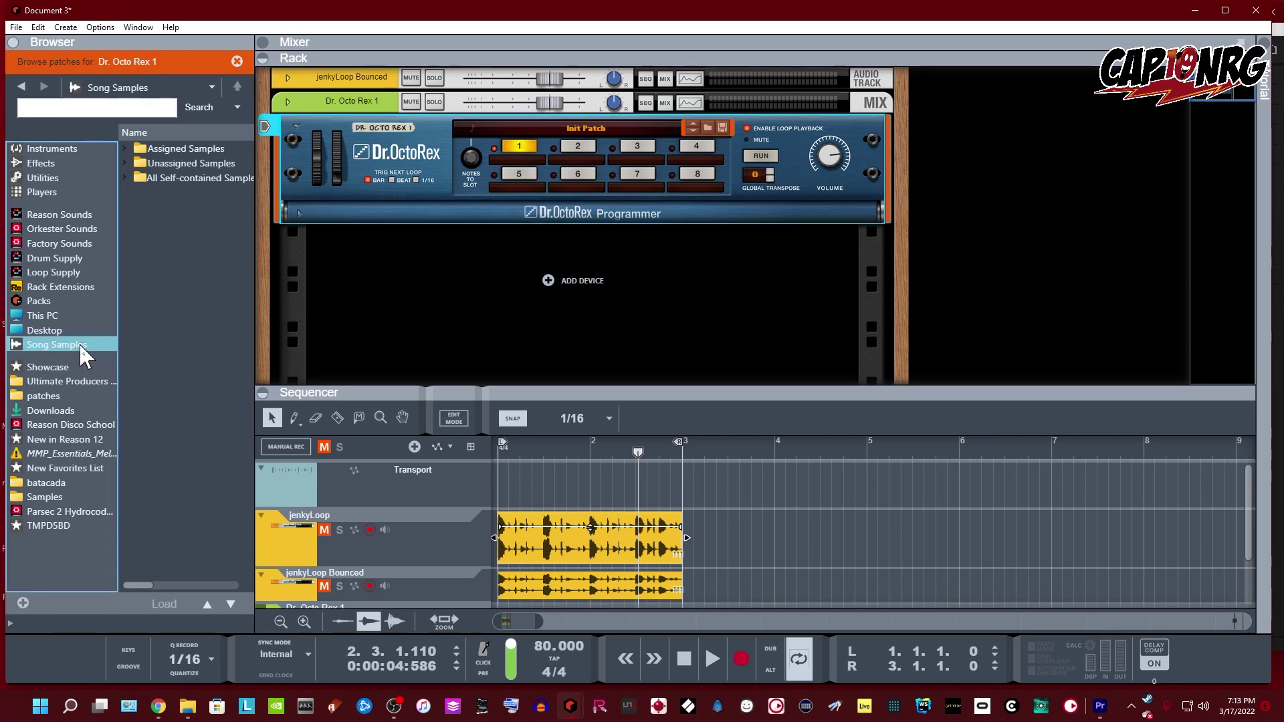
click(125, 163)
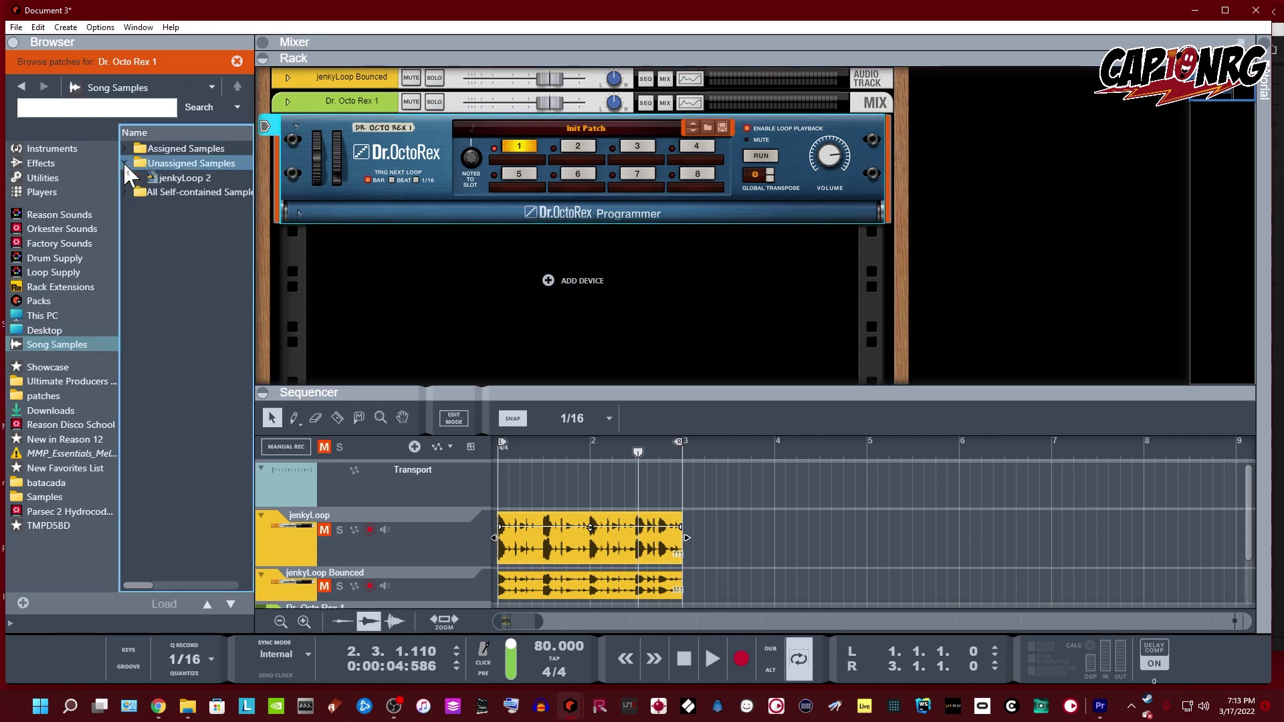
click(140, 194)
click(164, 180)
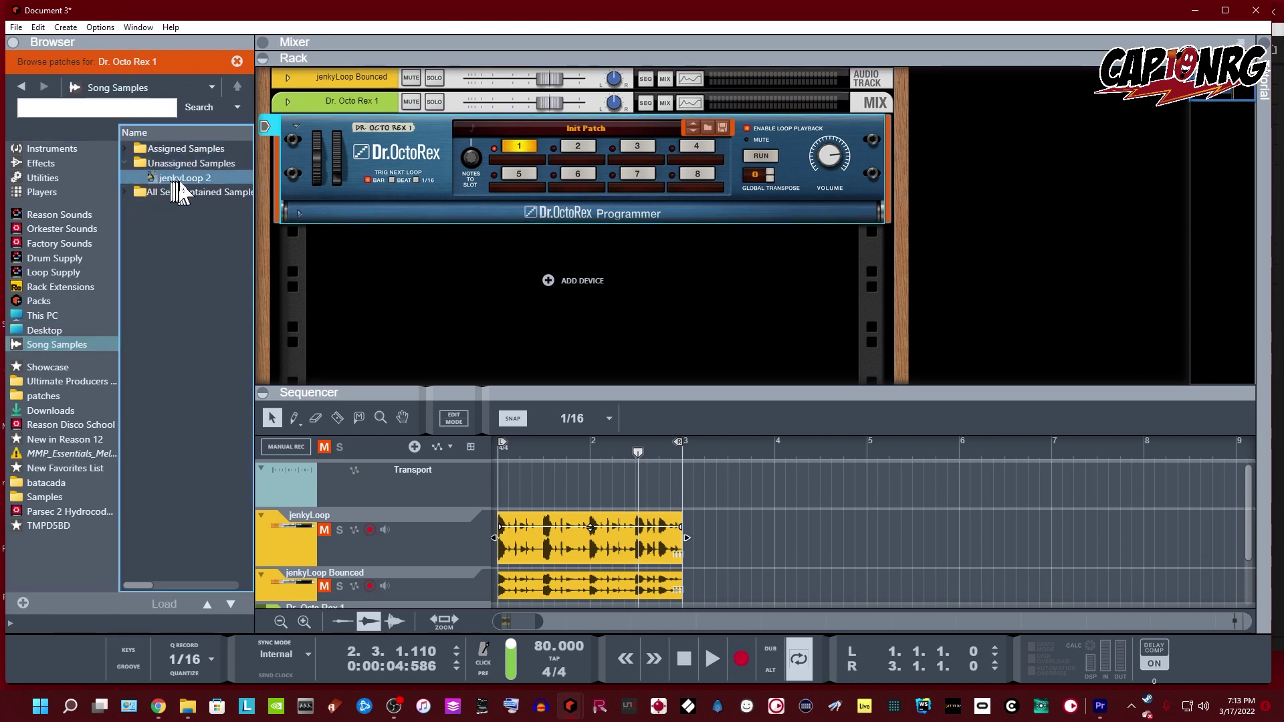
drag(152, 175, 512, 155)
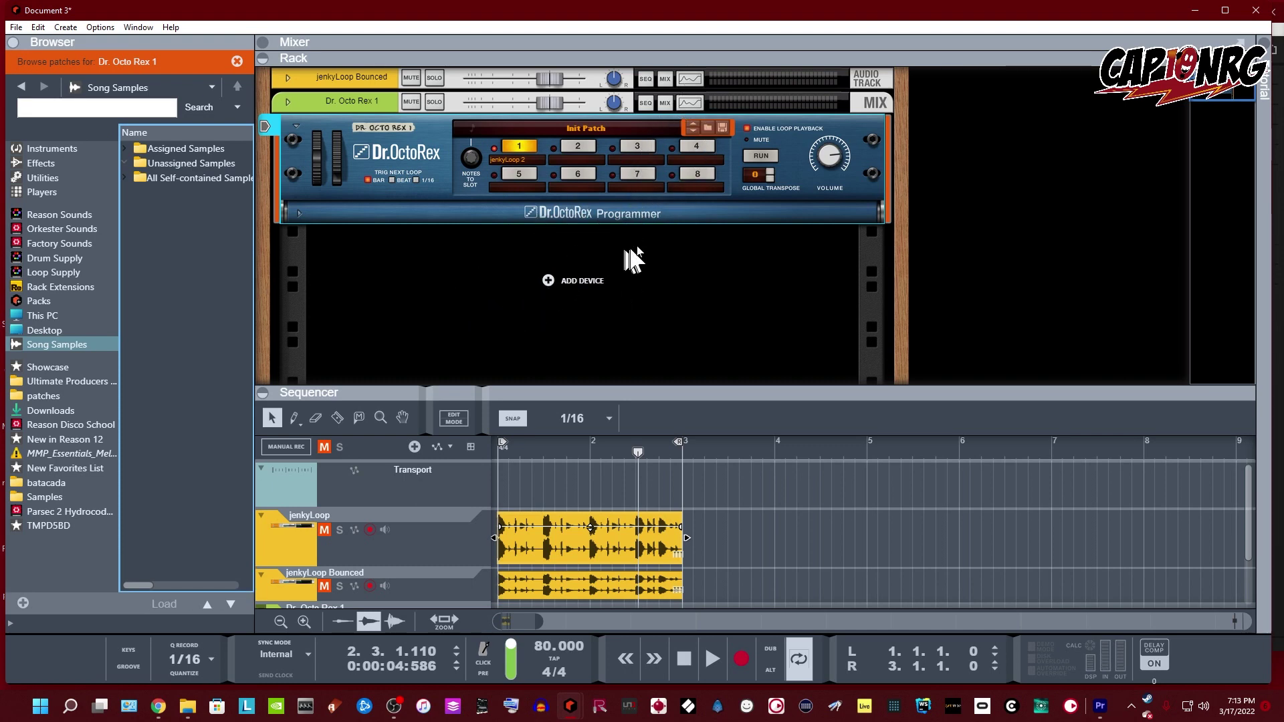
Run the loop in Dr. Octo Rex and set the song tempo to 100 BPM
click(761, 153)
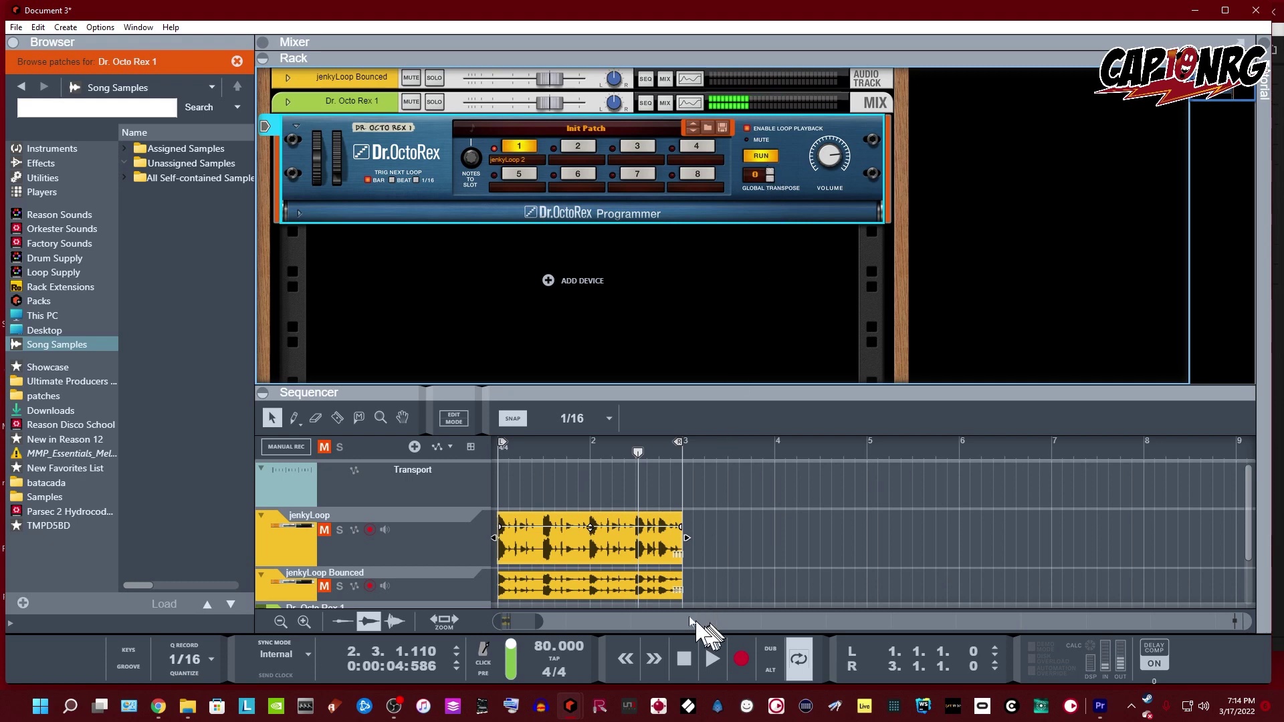
double_click(543, 650)
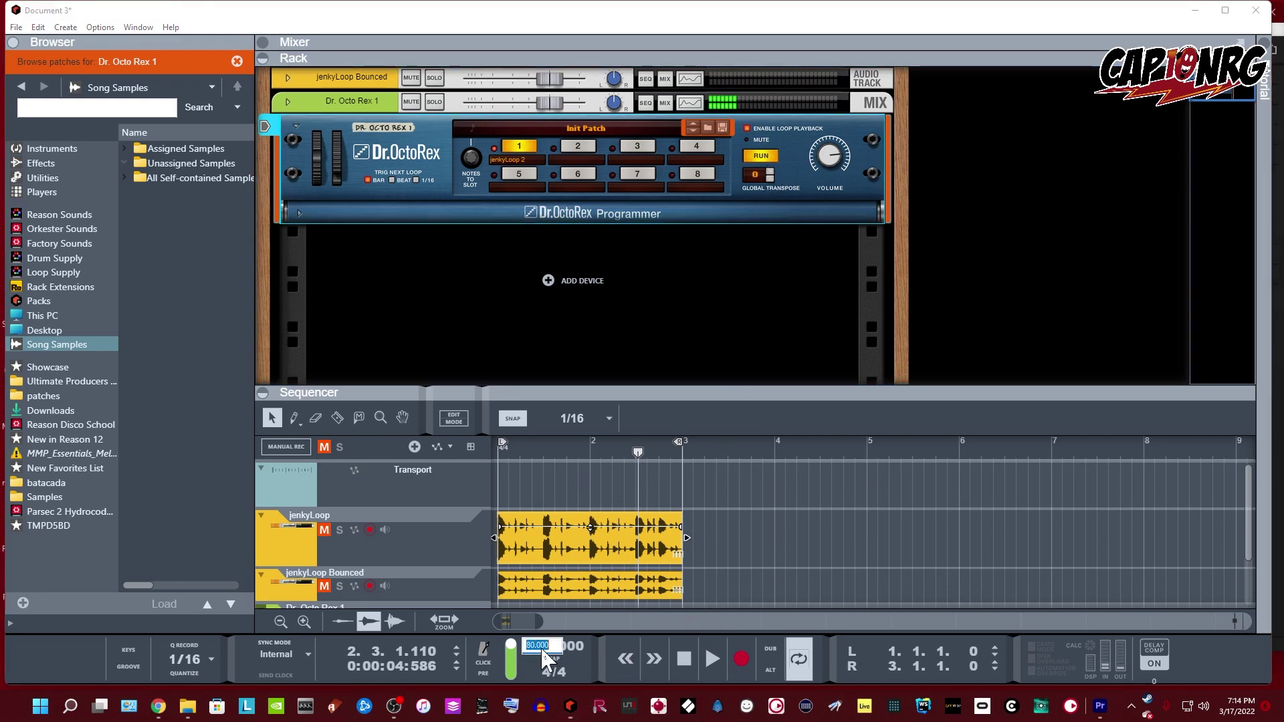
text(1)
key(Return)
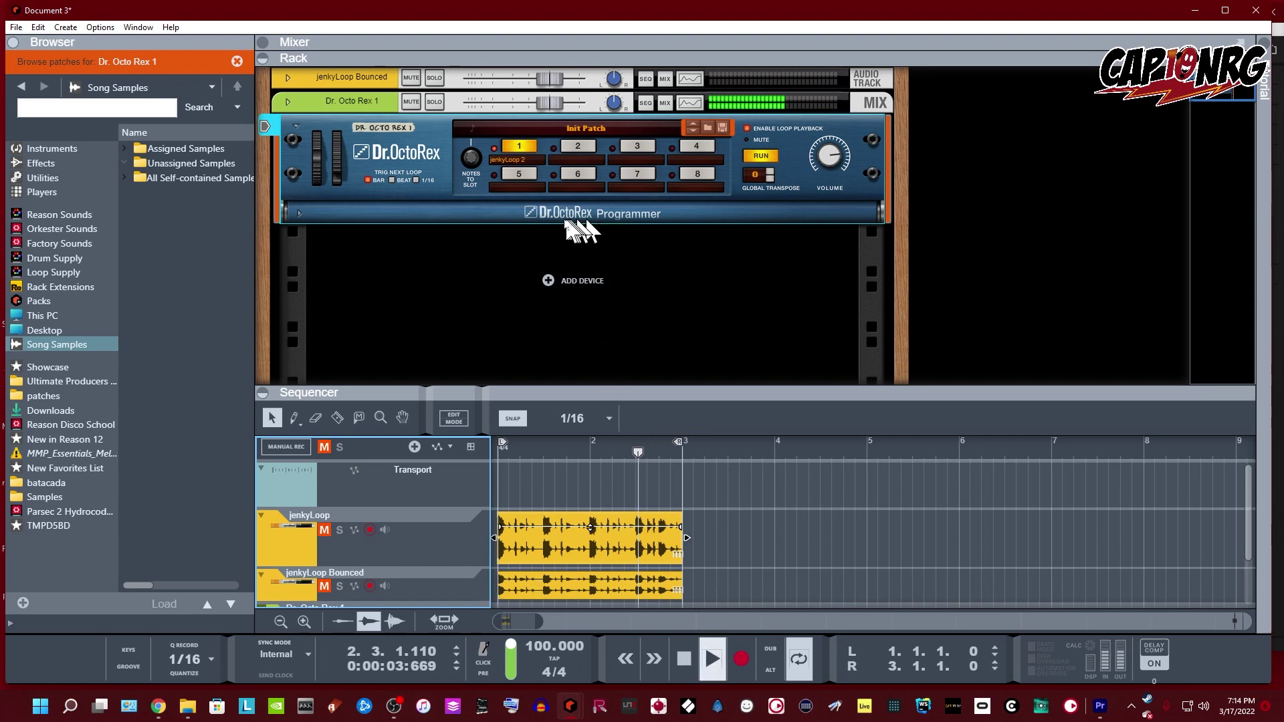
Stop the running loop and unfold the Dr. Octo Rex Programmer
click(308, 230)
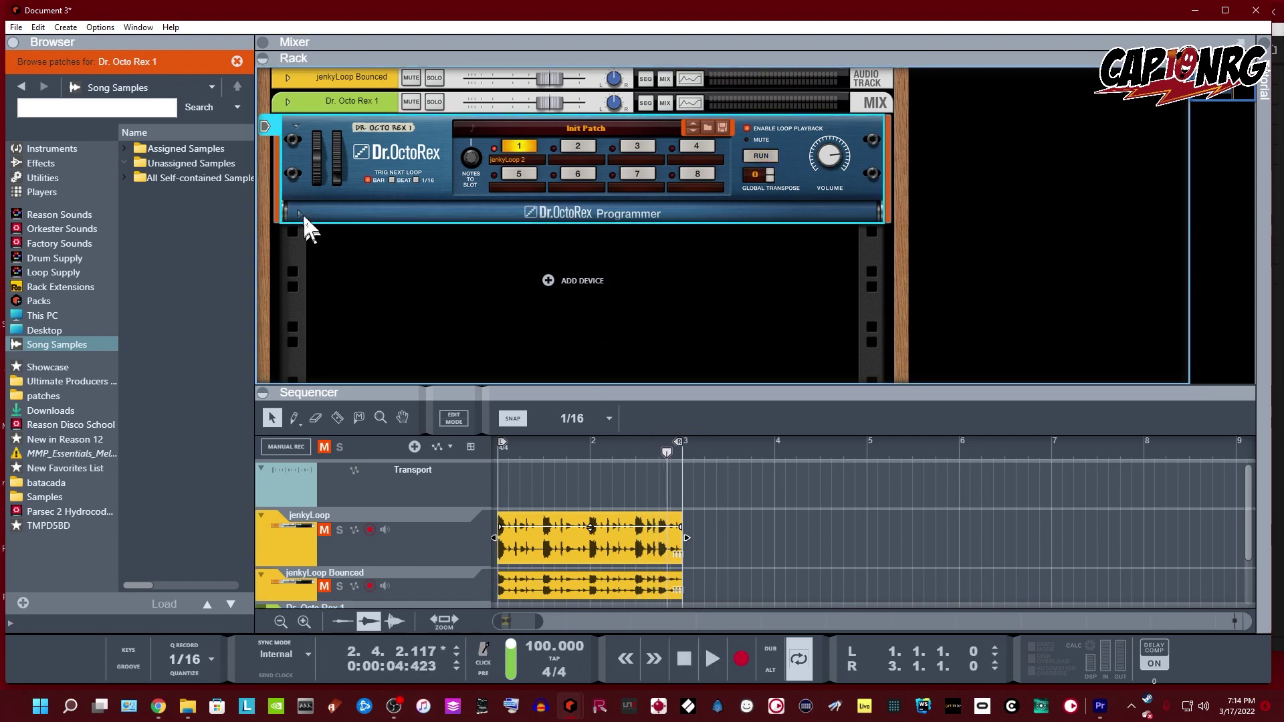
click(299, 213)
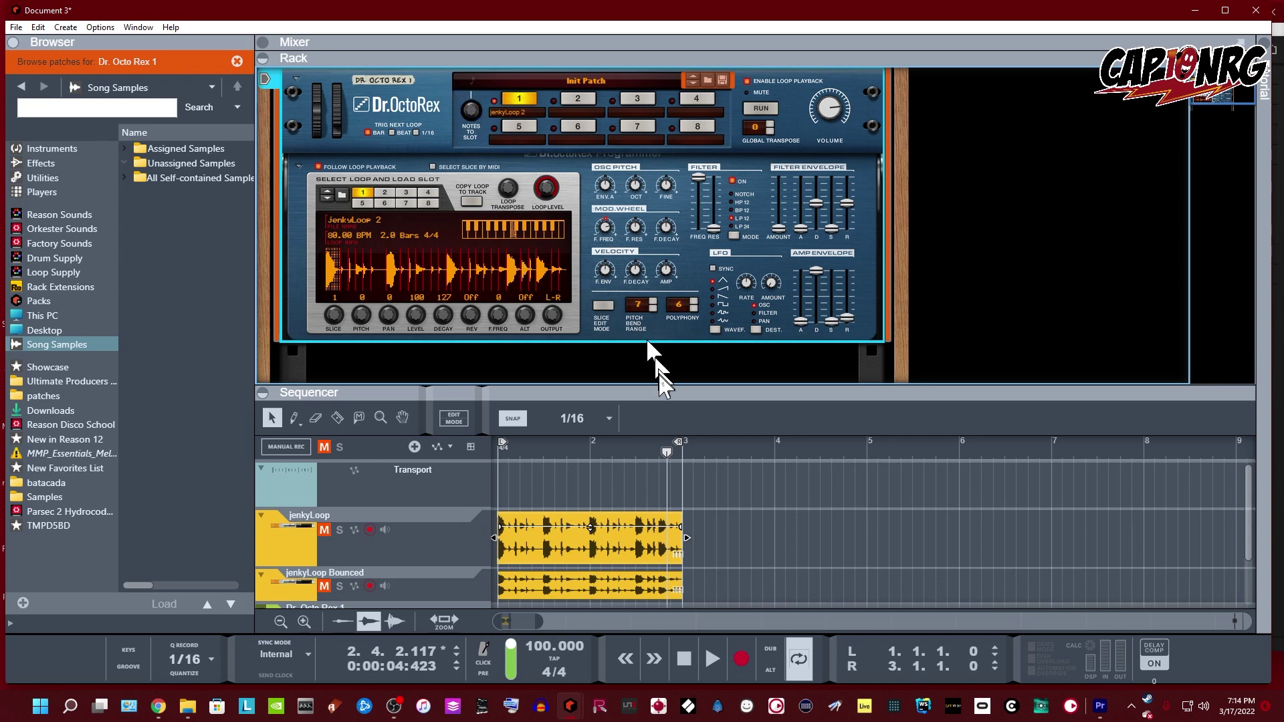
Turn off Enable Loop Playback and copy the slot 1 loop to the Dr. Octo Rex 1 sequencer track
scroll(612, 511, down, 3)
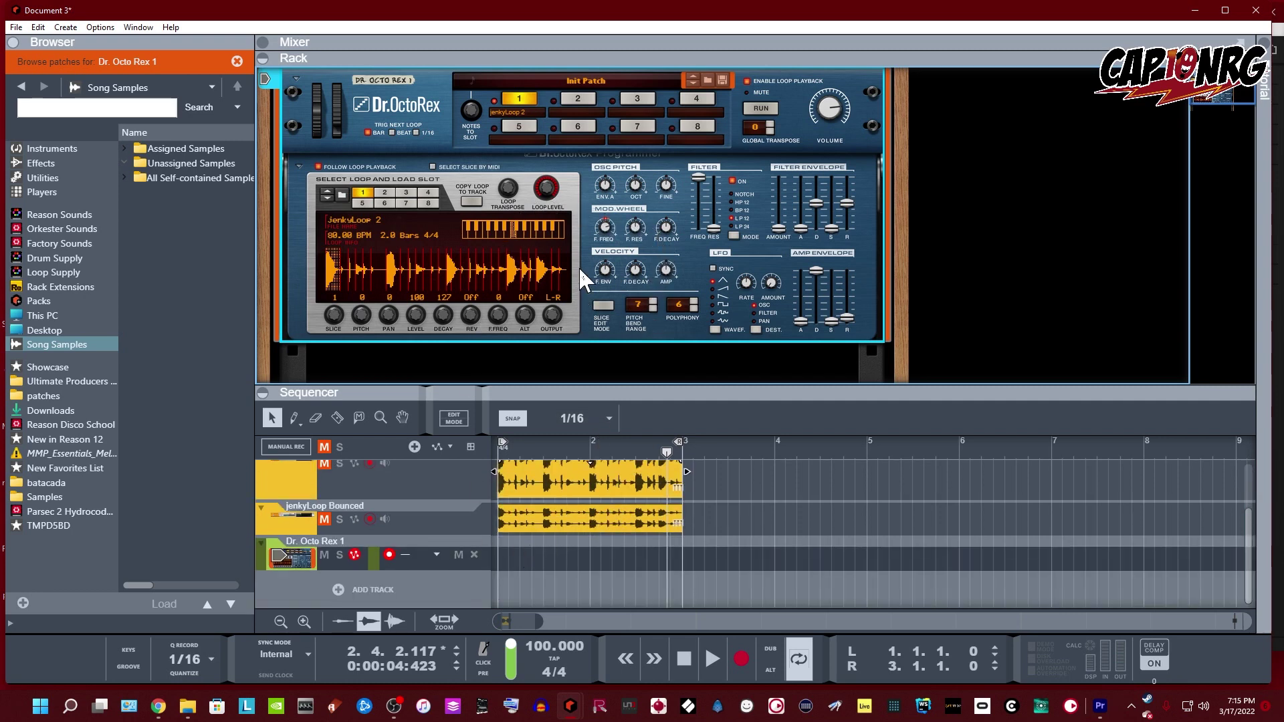
scroll(588, 267, up, 2)
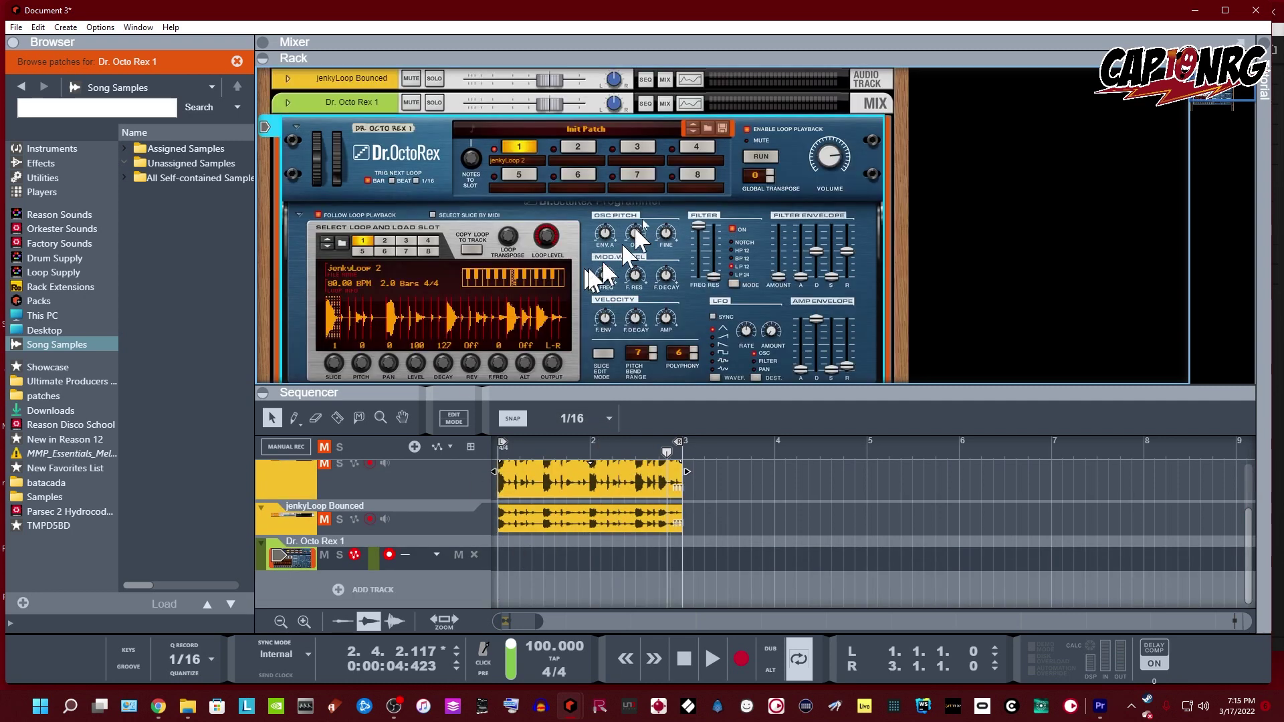
click(747, 129)
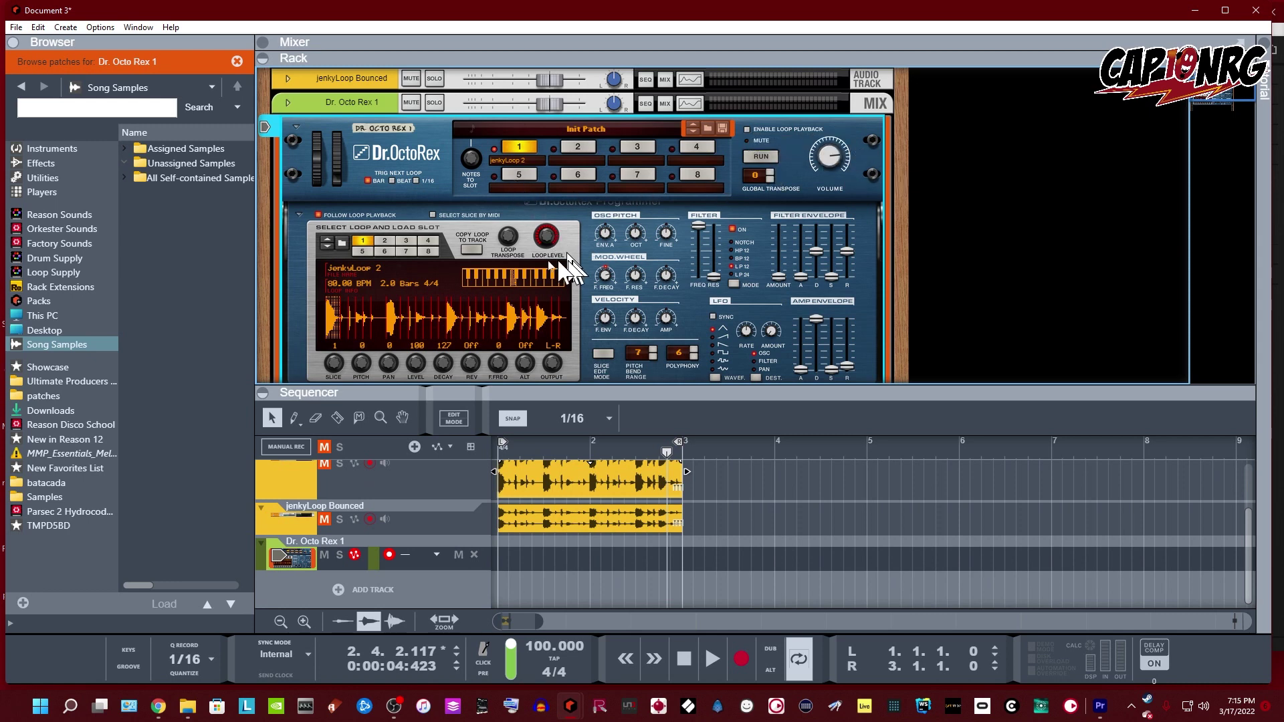
click(474, 248)
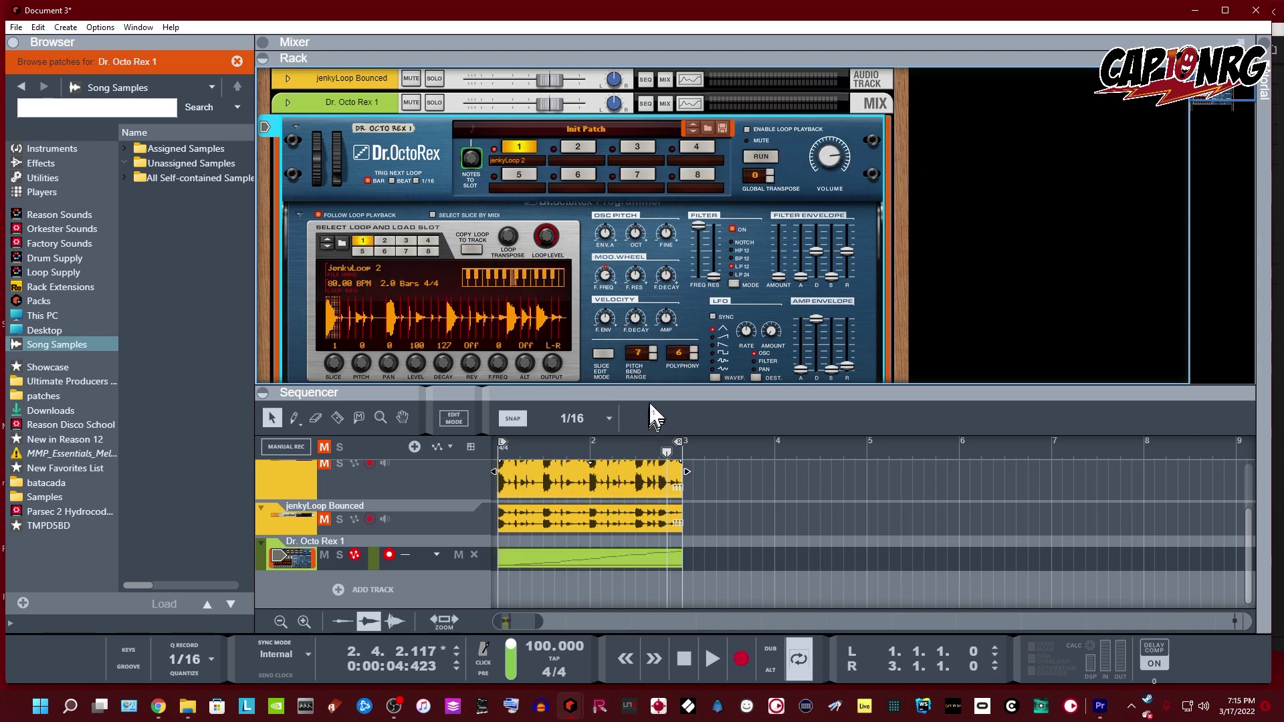
Enlarge the sequencer area and open the Dr. Octo Rex 1 clip to inspect its slice 7 and slice 8 notes
drag(652, 391, 665, 203)
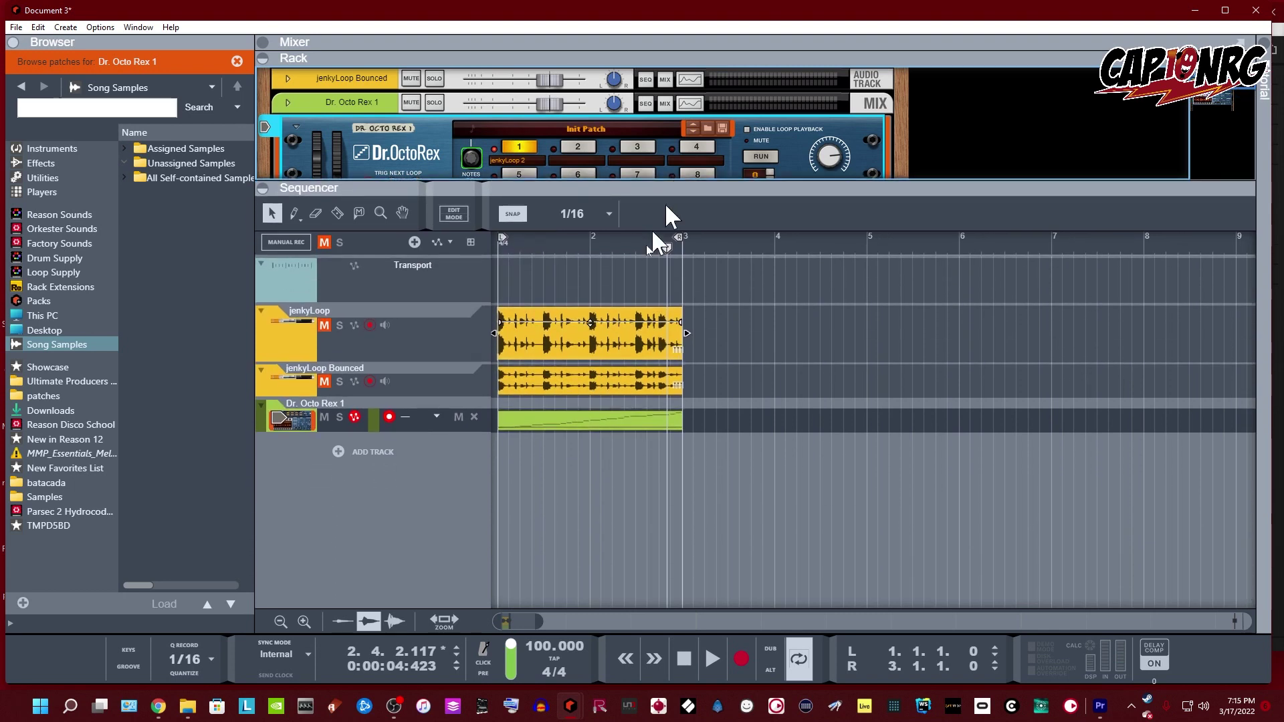
double_click(591, 425)
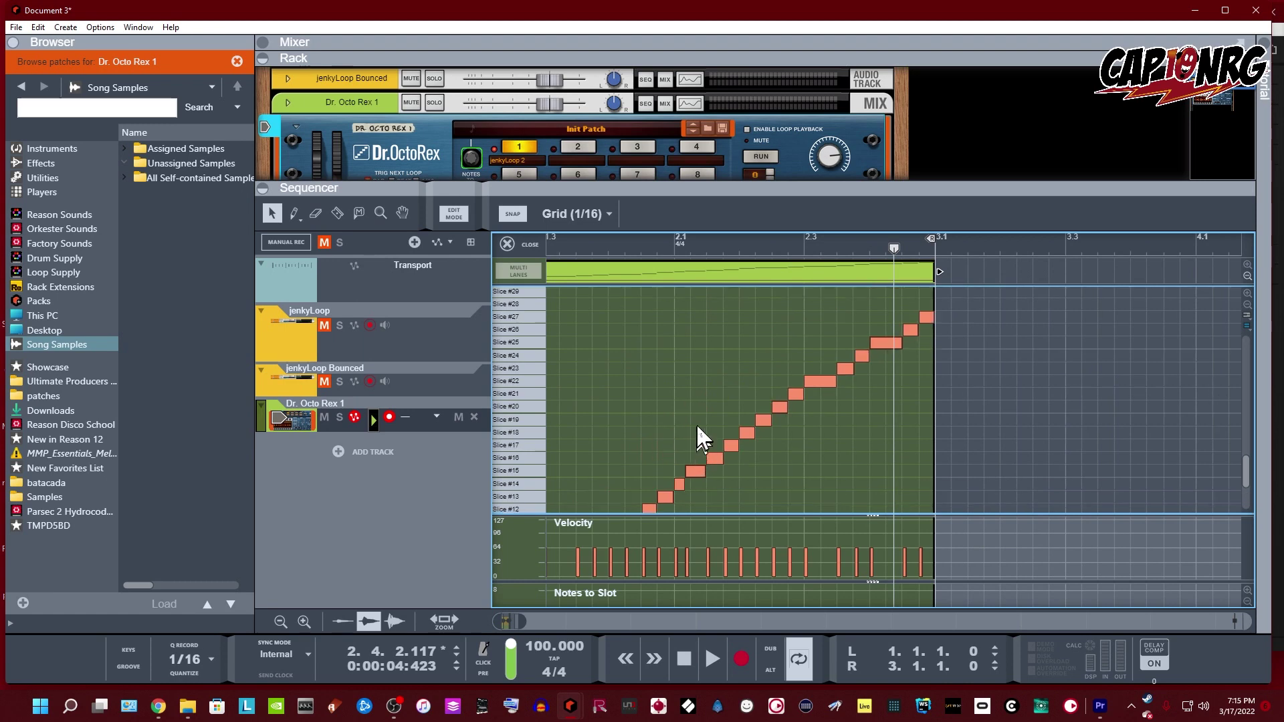
scroll(685, 442, down, 5)
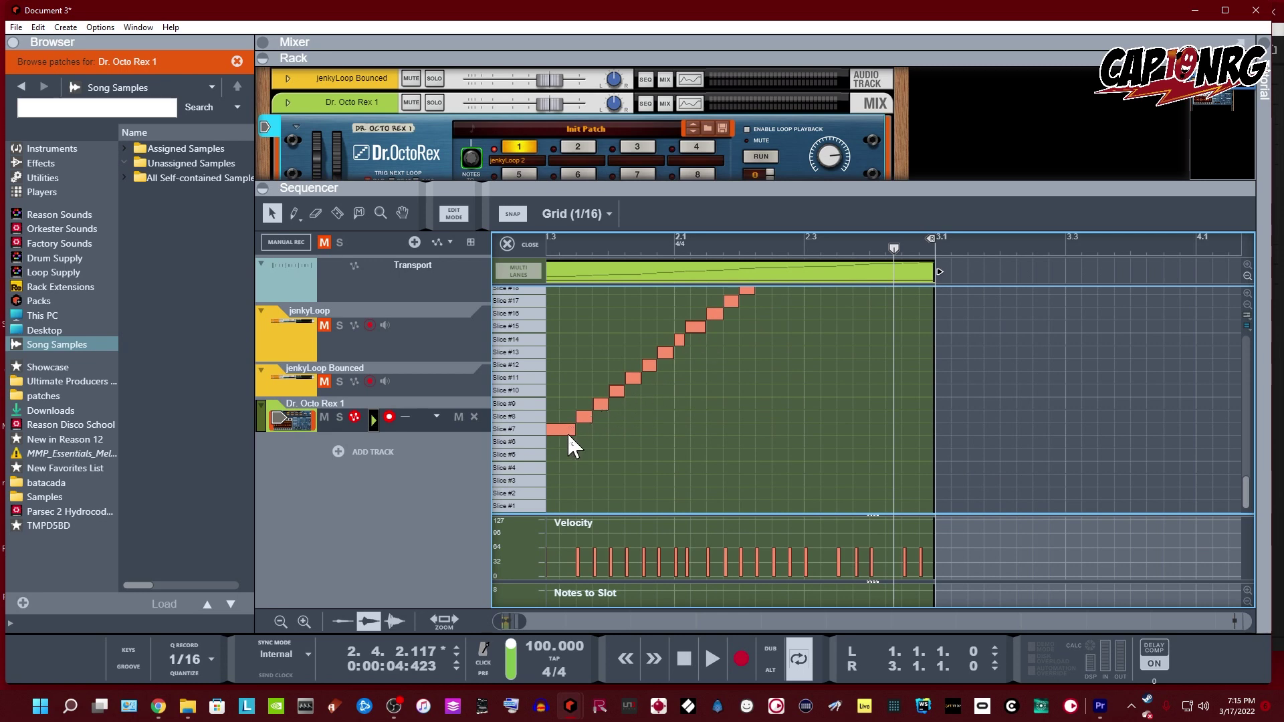
click(565, 432)
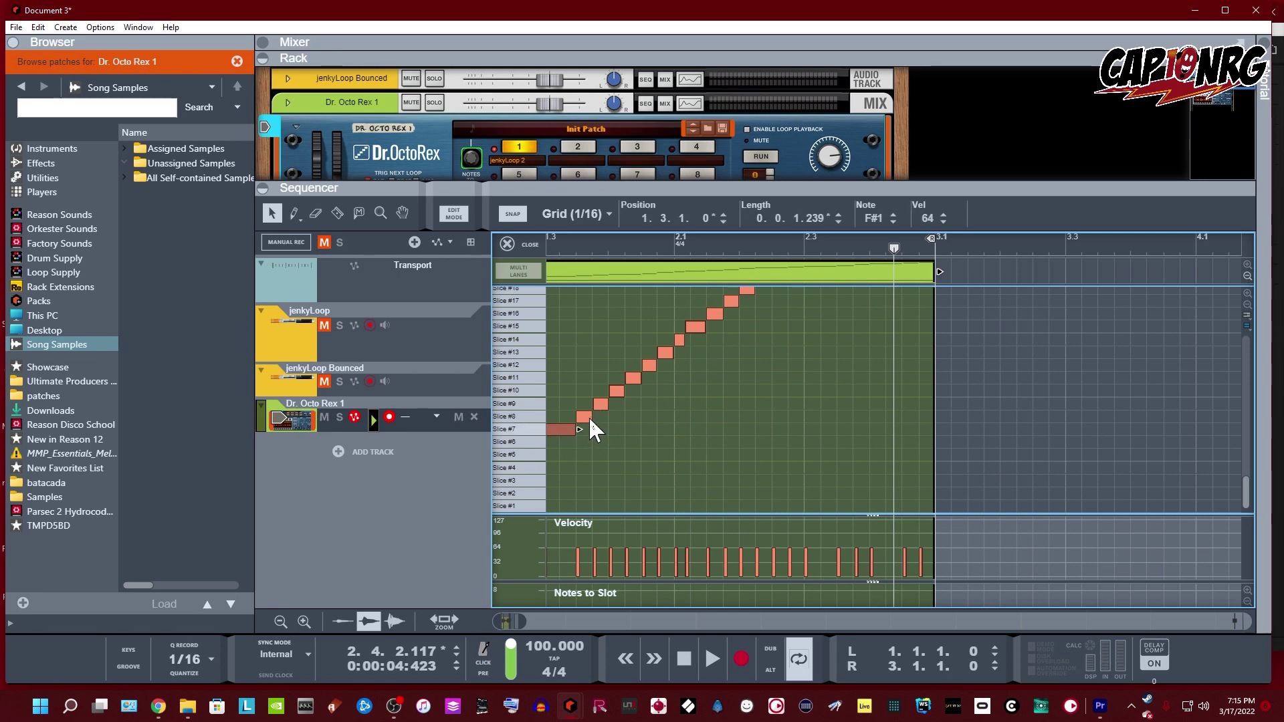
click(589, 416)
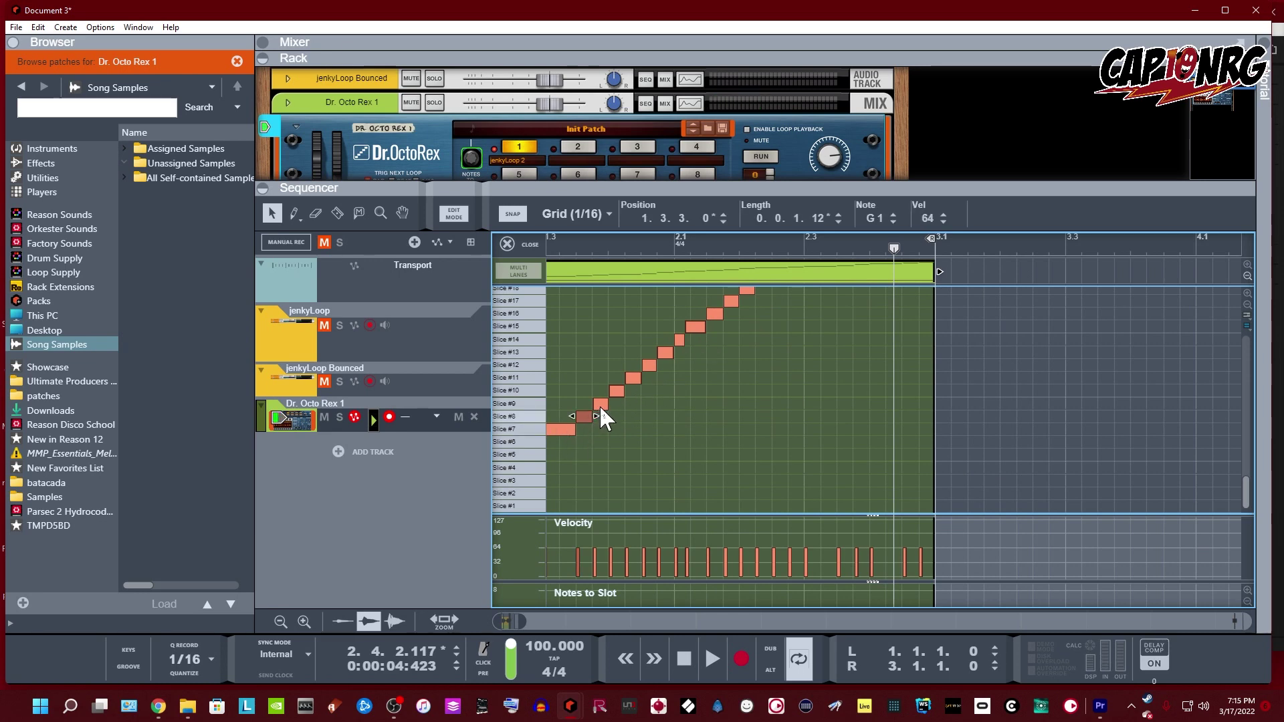
Delete the slice 7 note and redraw it from 1.3.1 with a length of two sixteenths
click(560, 429)
key(Delete)
alt+click(562, 431)
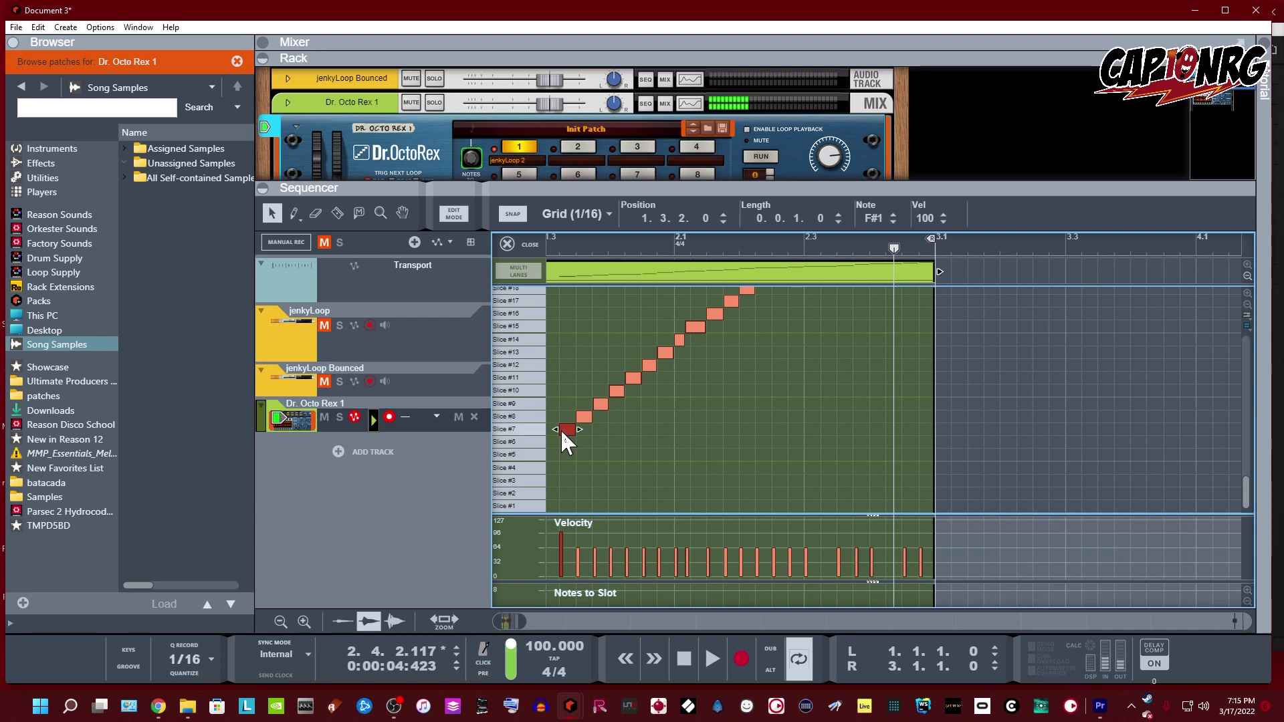
drag(556, 429, 683, 428)
Move the clip's first six notes, starting at 1.1.1, up so they trigger slices 7 to 12
drag(696, 475, 435, 487)
click(648, 476)
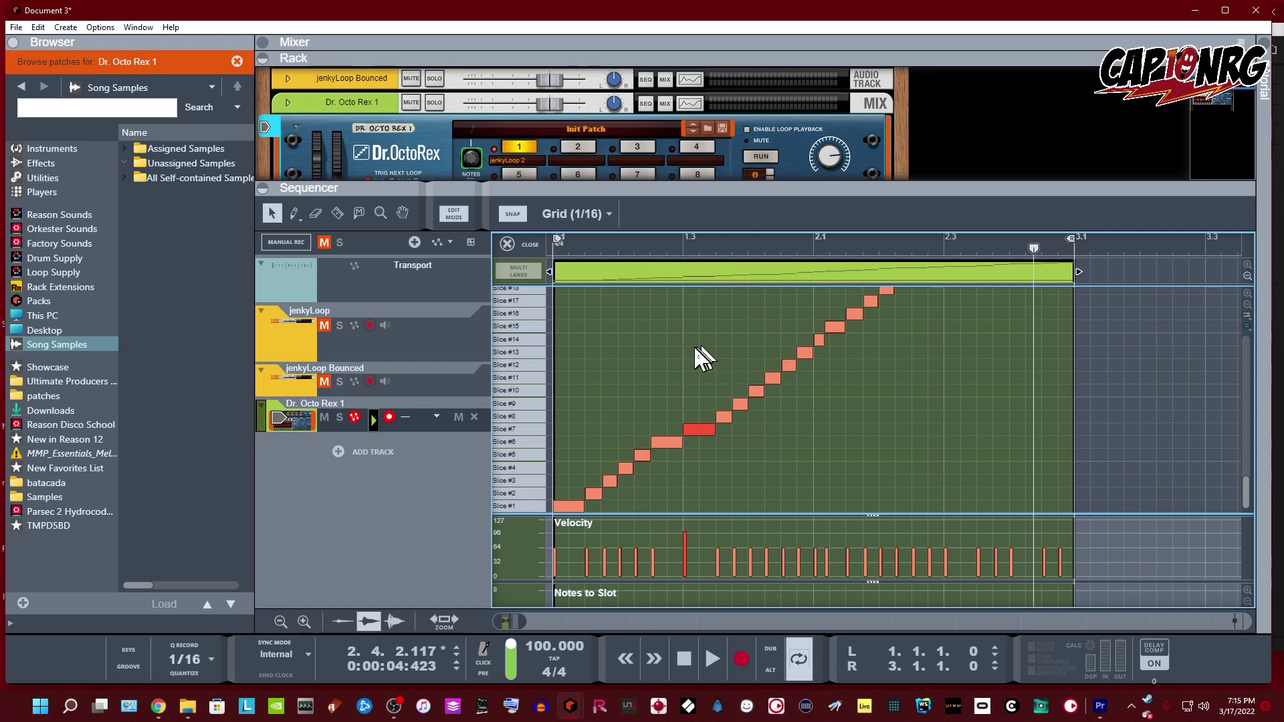
drag(664, 412, 572, 436)
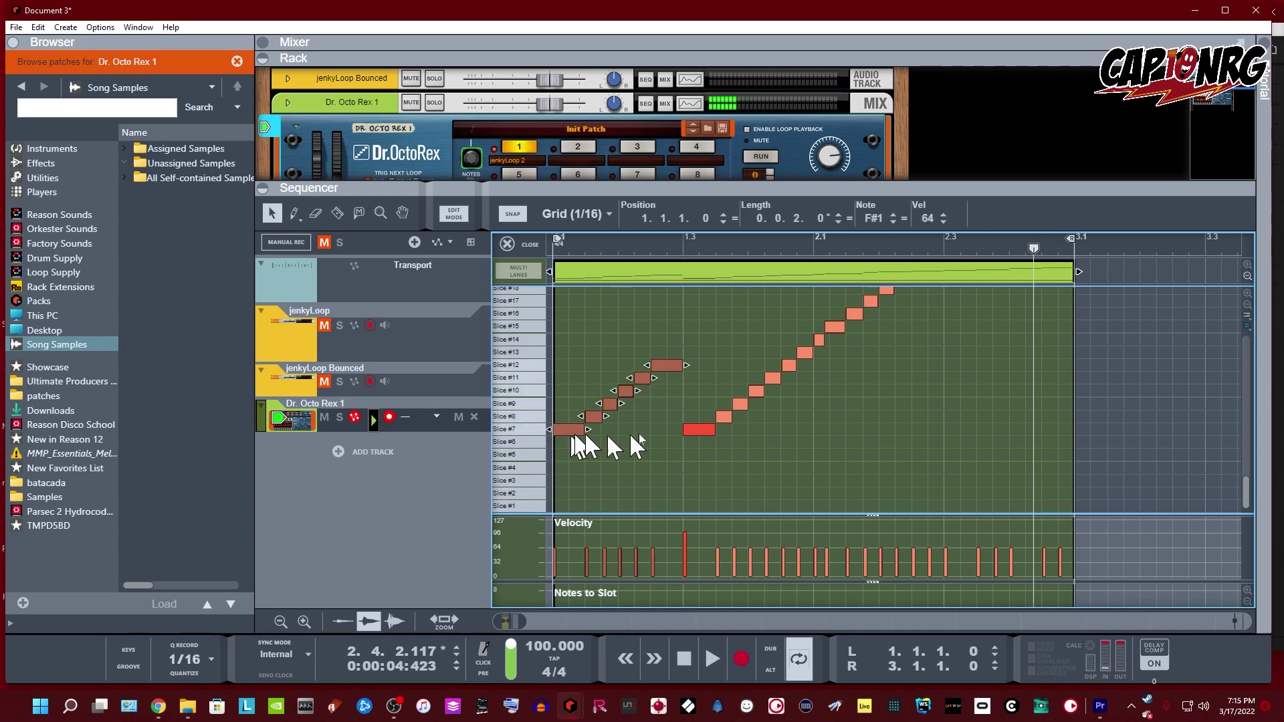
click(796, 400)
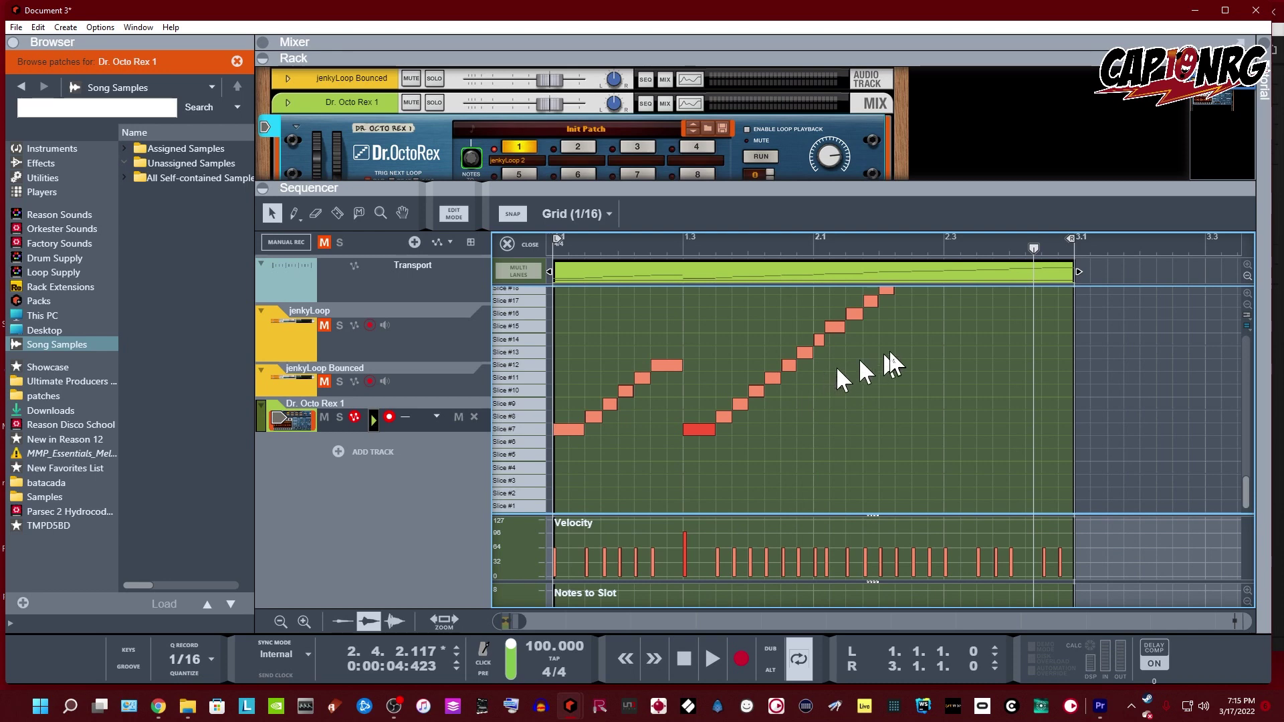
Move the last six notes, starting at 2.3.1, down to slices 7 to 12 and play the song from the beginning
scroll(878, 362, up, 4)
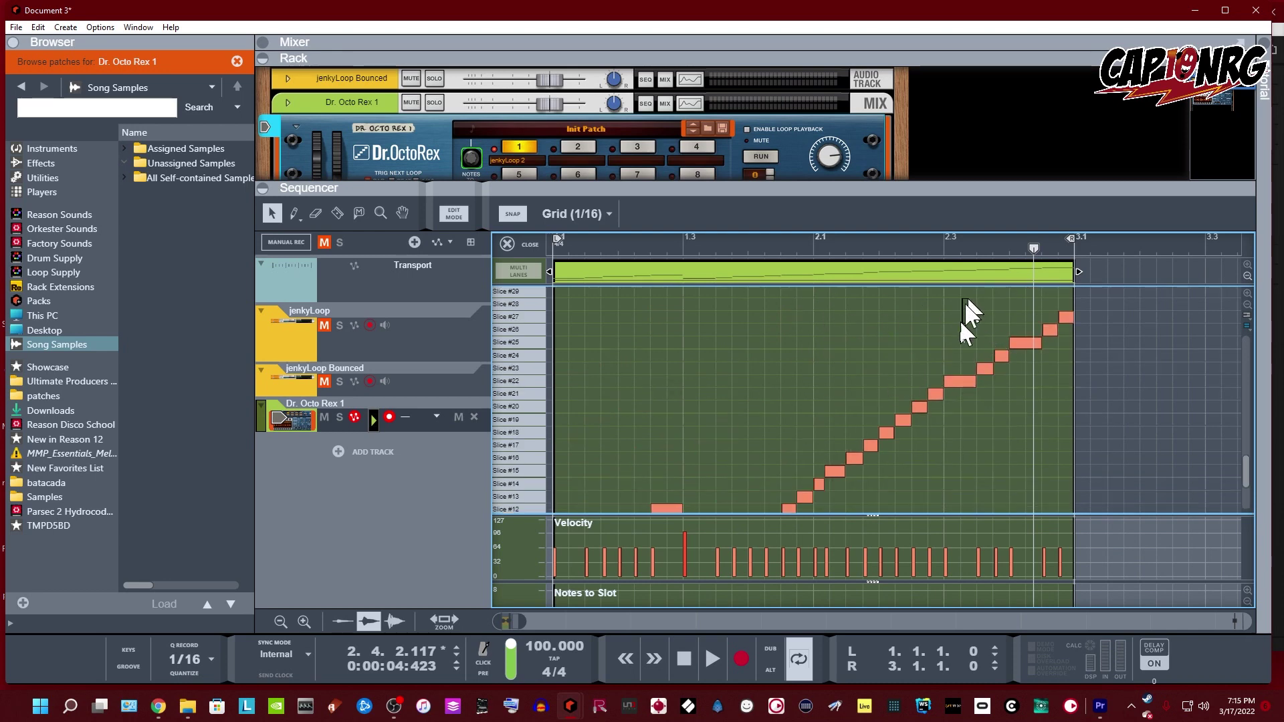
drag(962, 321, 1074, 409)
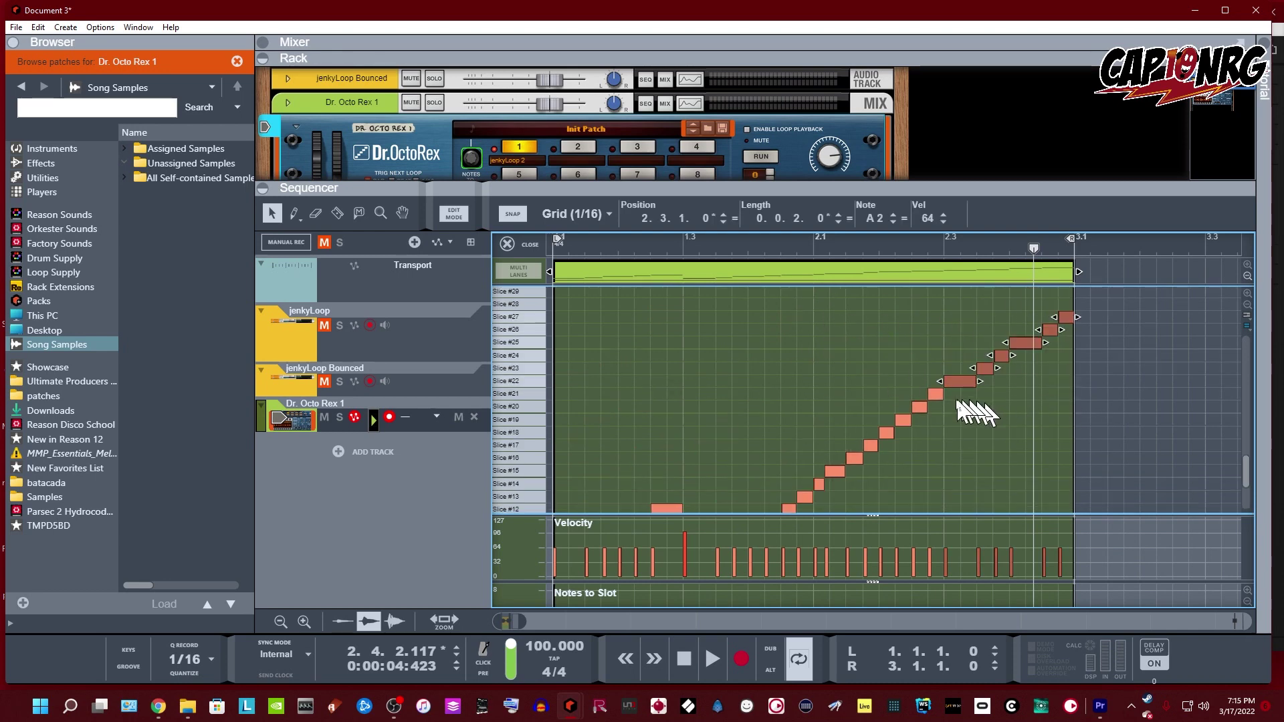
drag(955, 386, 960, 482)
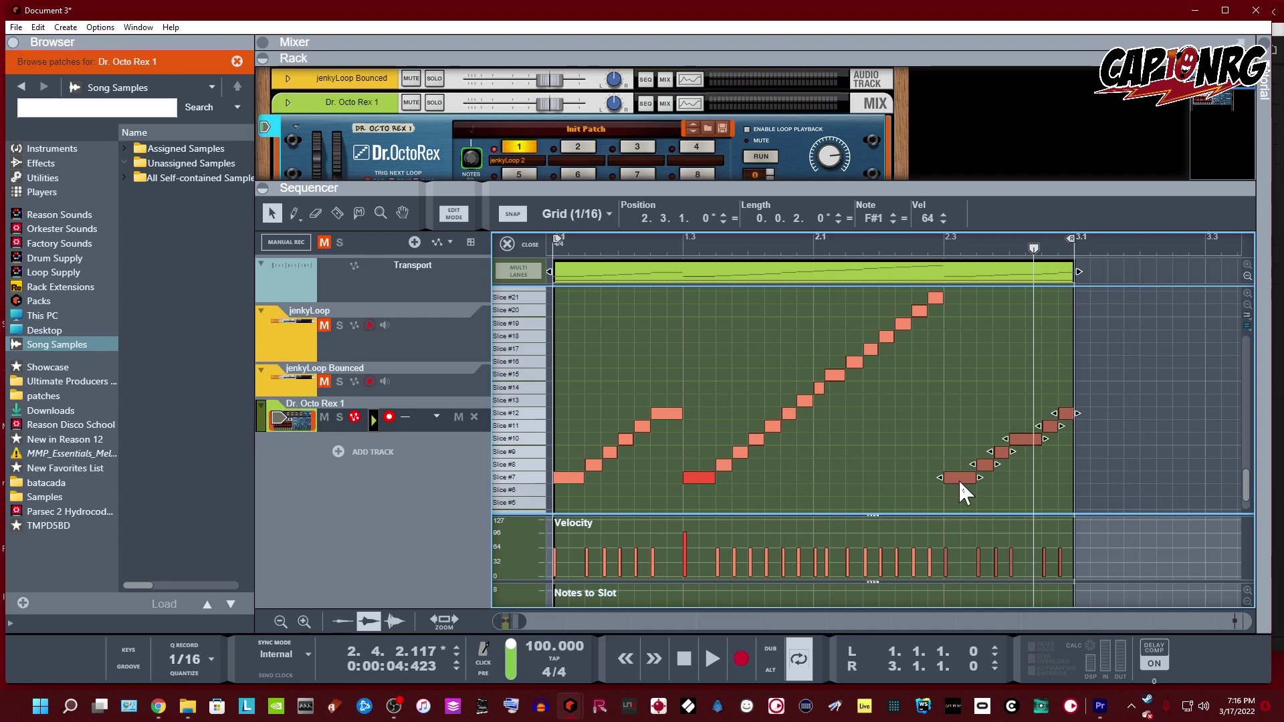
key(Home)
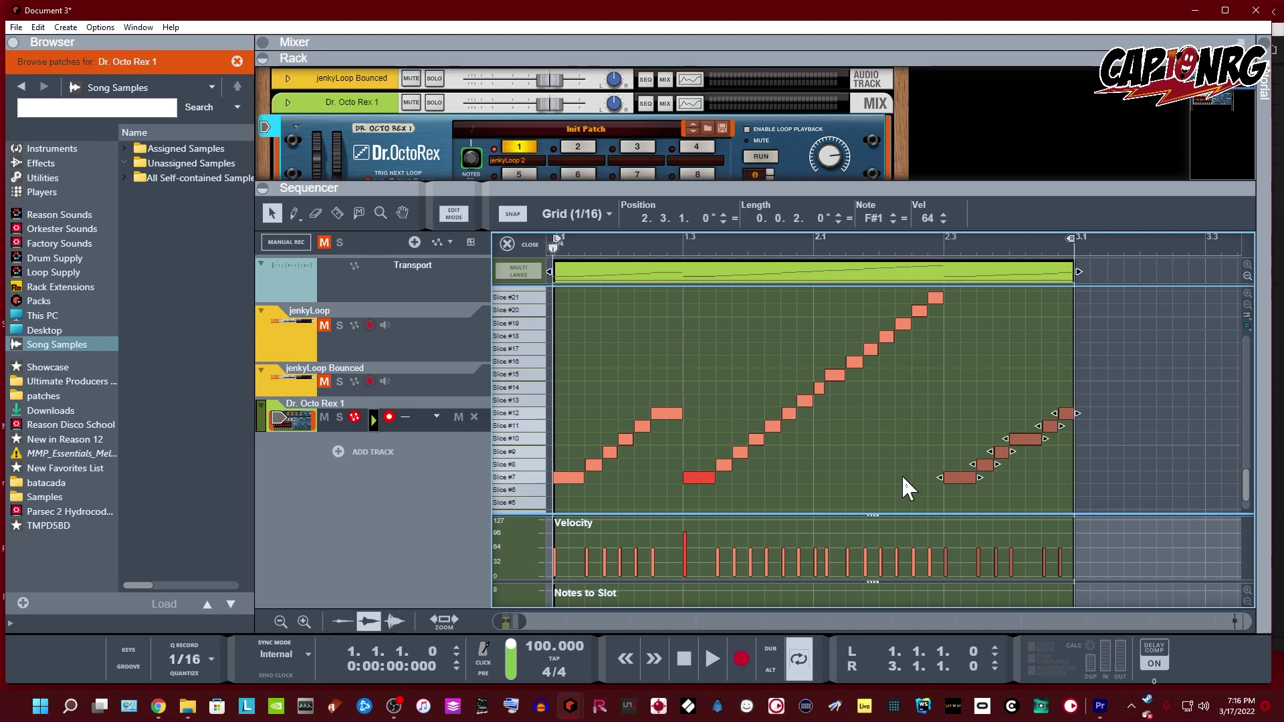
key(space)
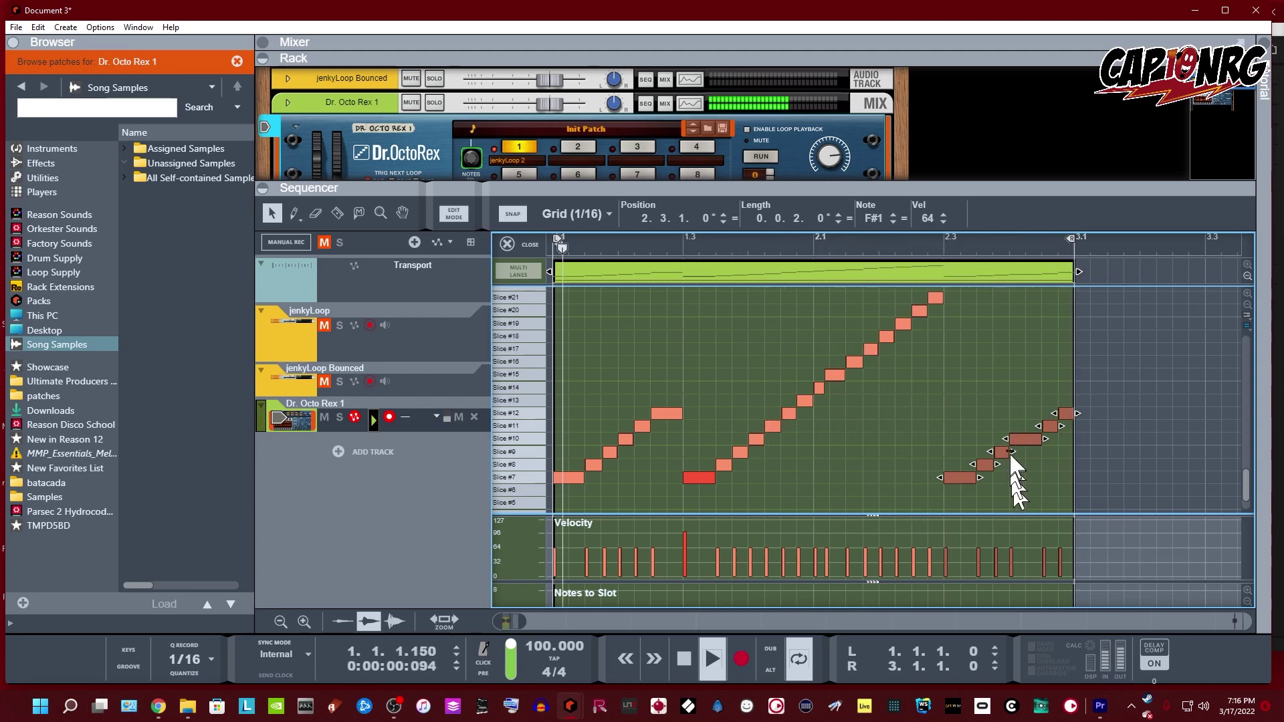
Shorten the slice 10 note at 2.4.1, add a one-sixteenth slice 10 note at 2.4.2, and move the clip's final note to slice 10
drag(1048, 438, 1046, 438)
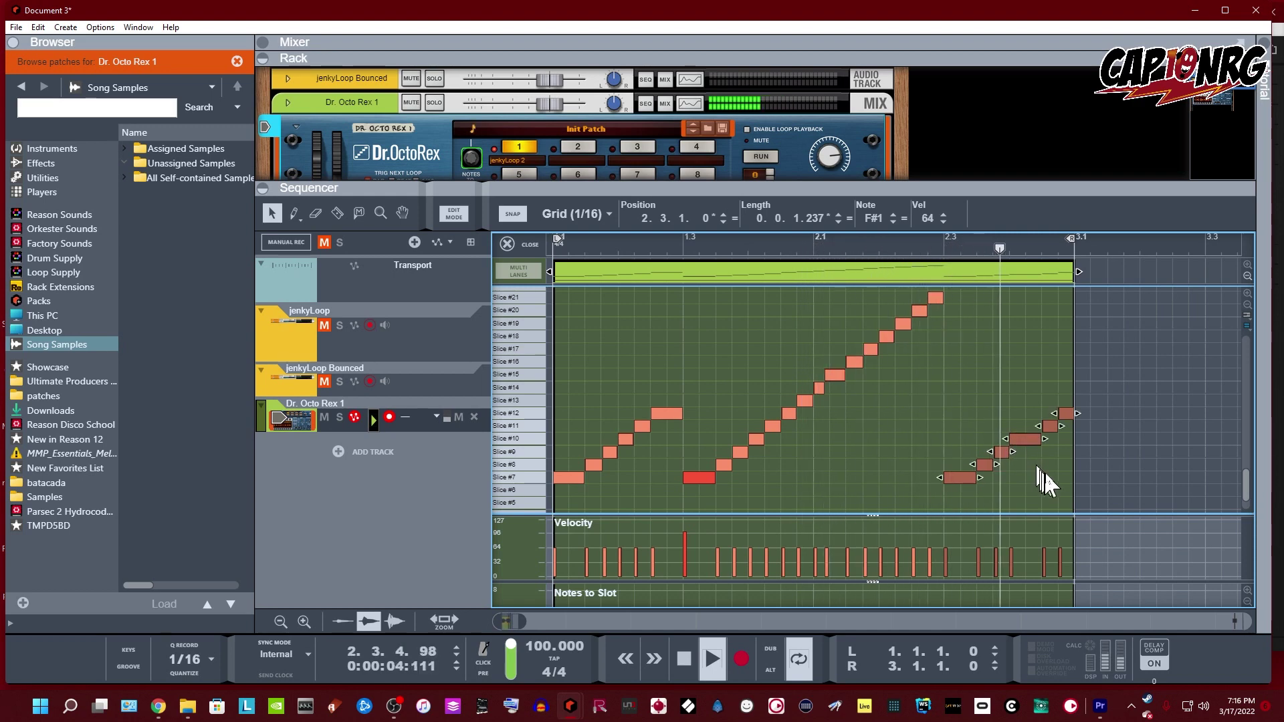
click(1036, 441)
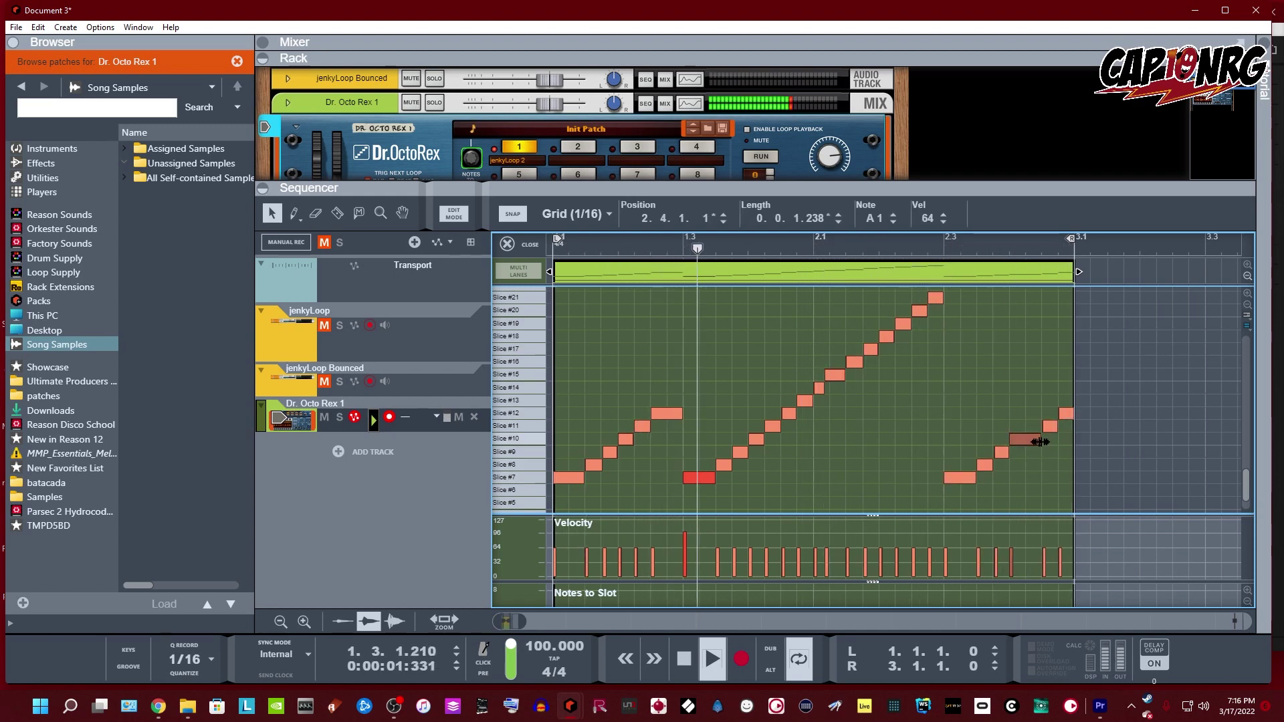
click(1033, 441)
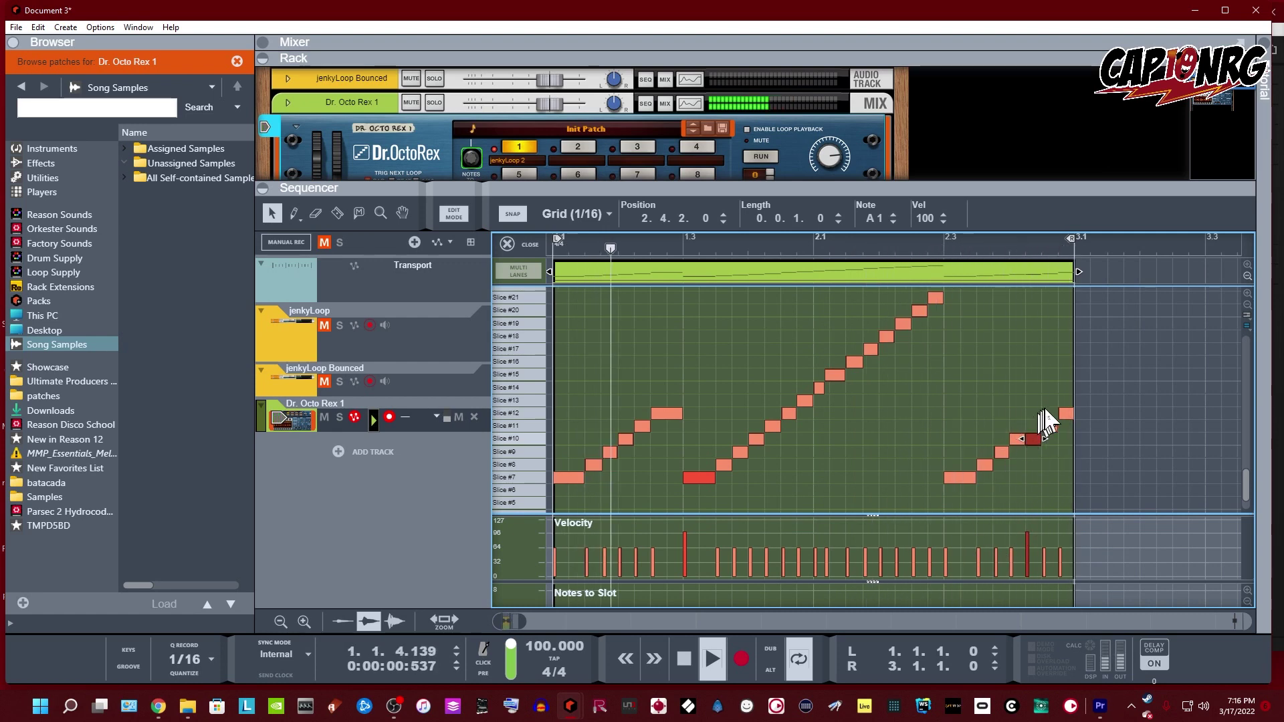
drag(1066, 413, 1066, 439)
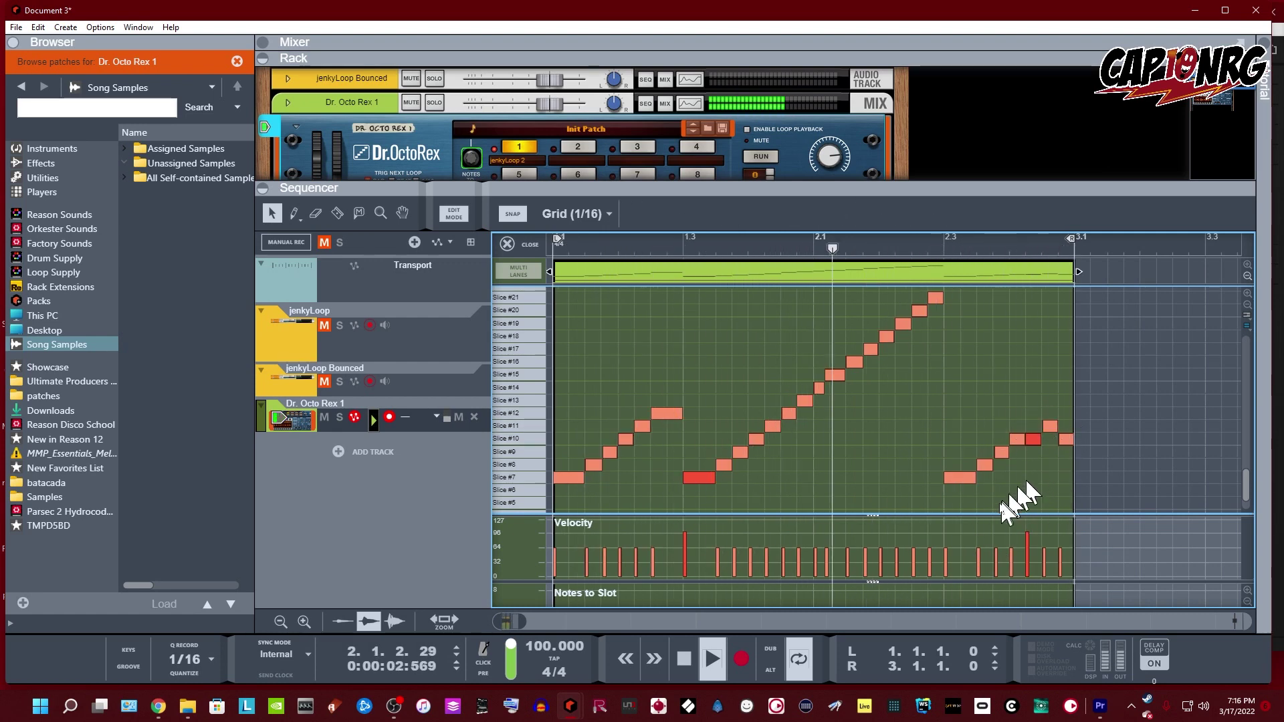
click(908, 492)
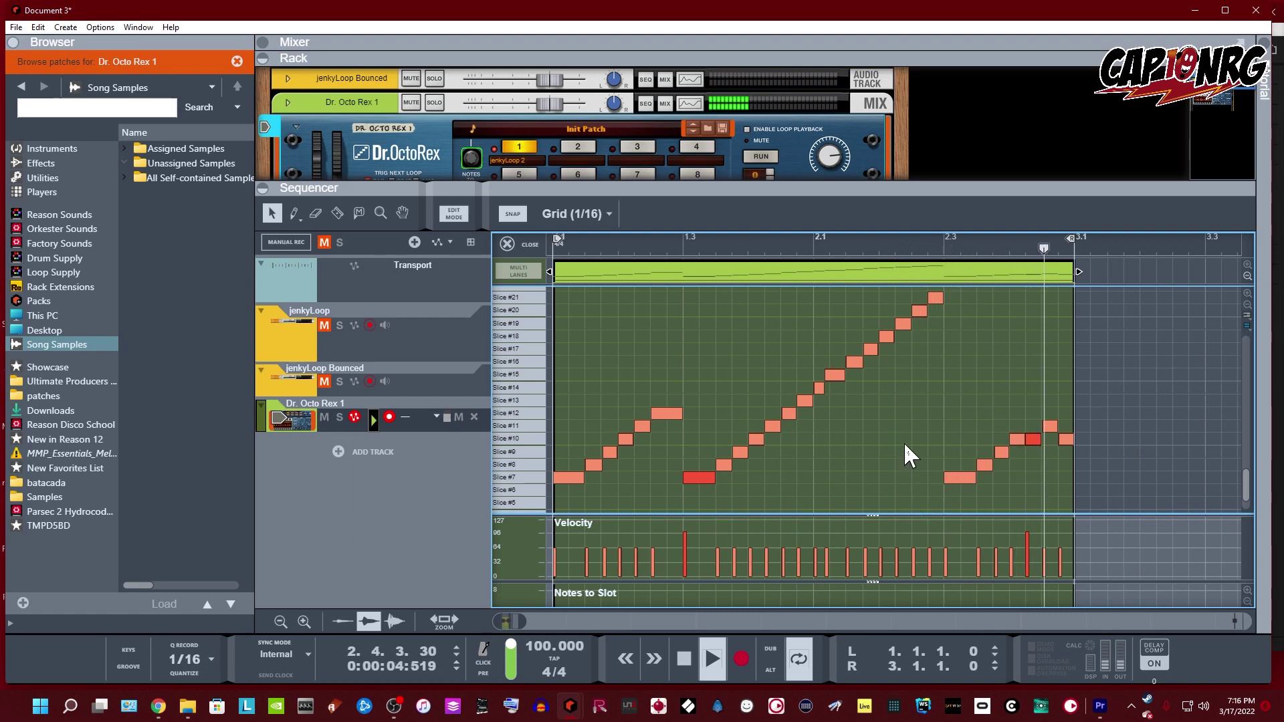